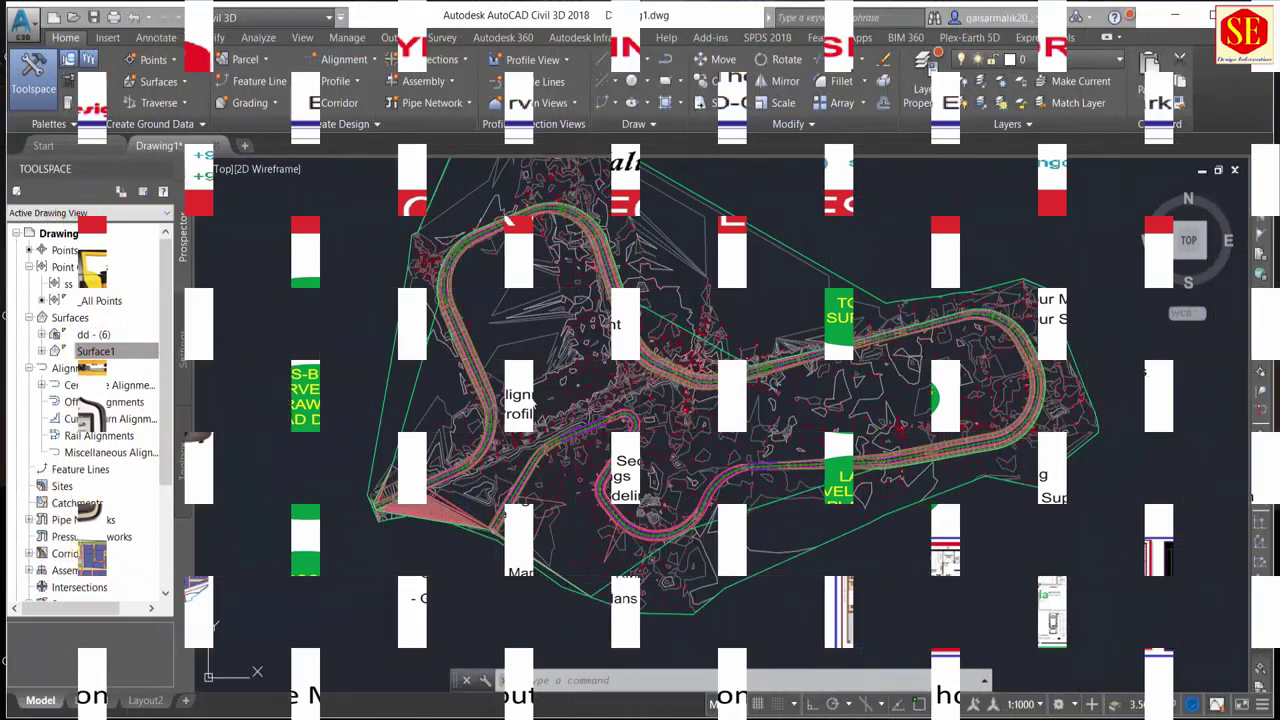
Pan and zoom to bring the road's hairpin curve and the hatched triangle into view
scroll(397, 507, up, 5)
scroll(600, 390, up, 2)
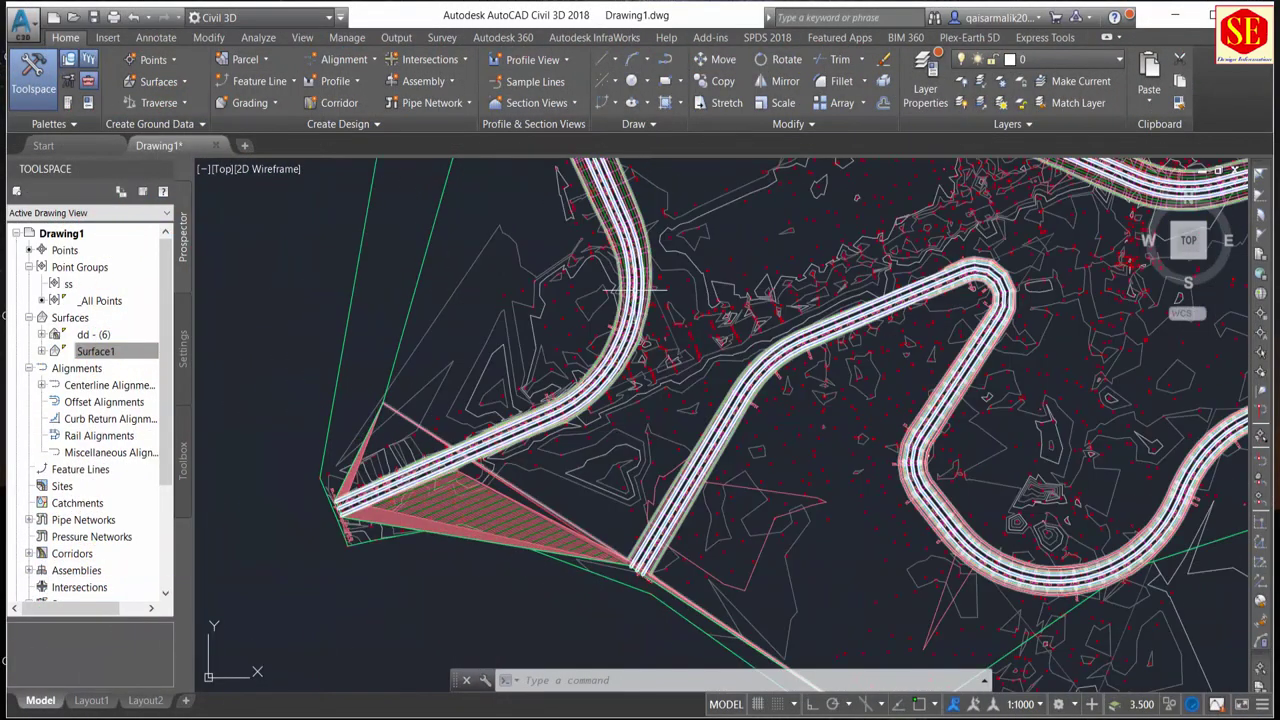
scroll(600, 390, up, 2)
scroll(600, 390, up, 2)
scroll(580, 323, down, 2)
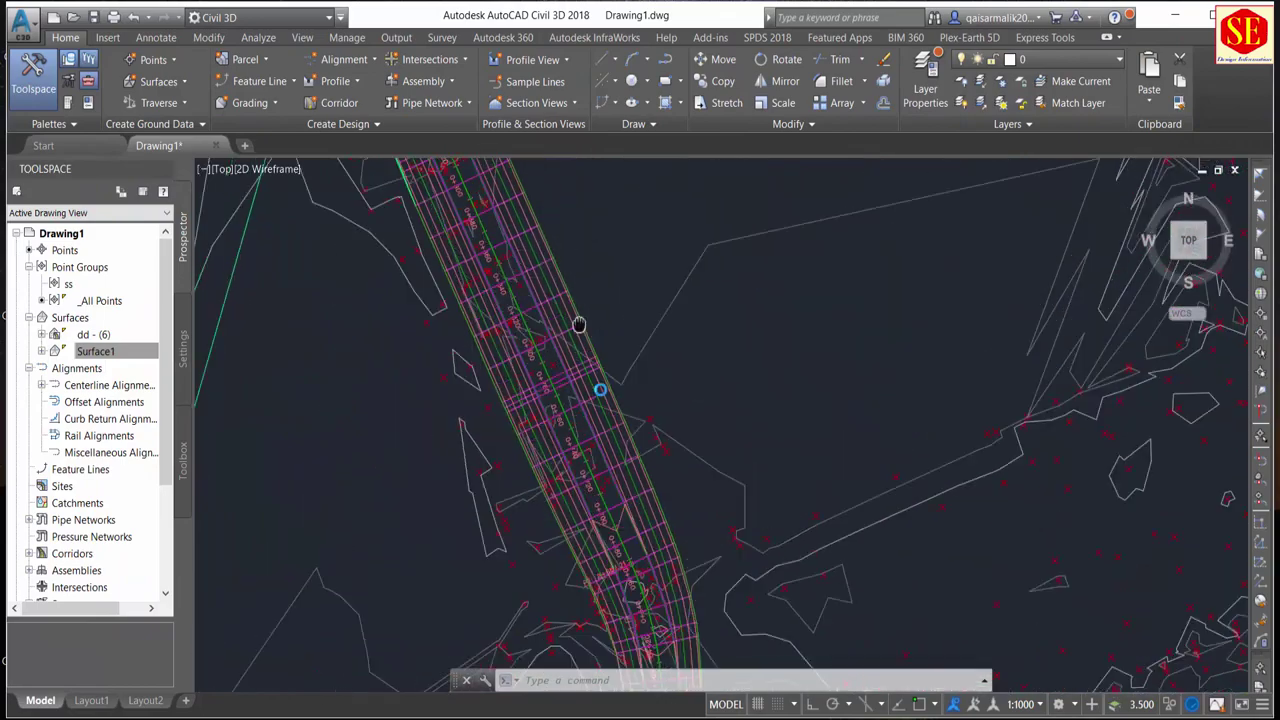
scroll(520, 330, down, 1)
scroll(463, 337, down, 1)
scroll(463, 337, down, 2)
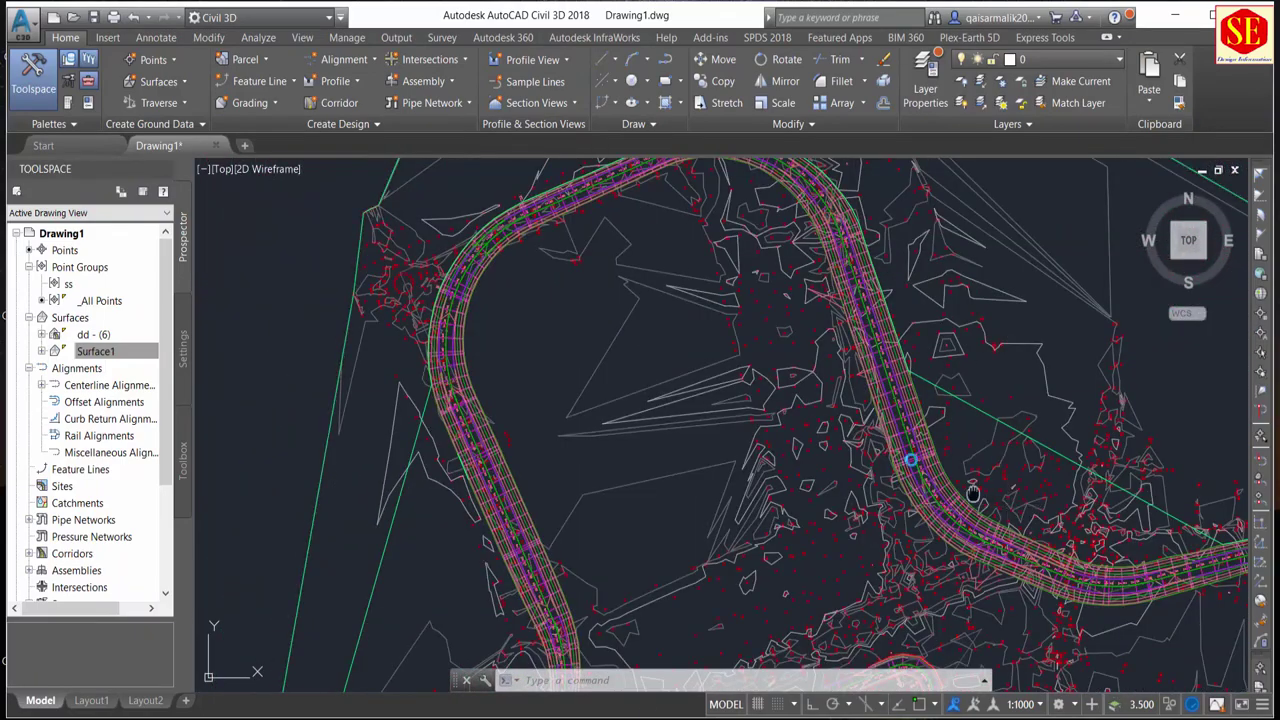
mouse_move(972, 493)
middle_down()
mouse_move(925, 573)
mouse_move(643, 402)
mouse_move(813, 517)
middle_up()
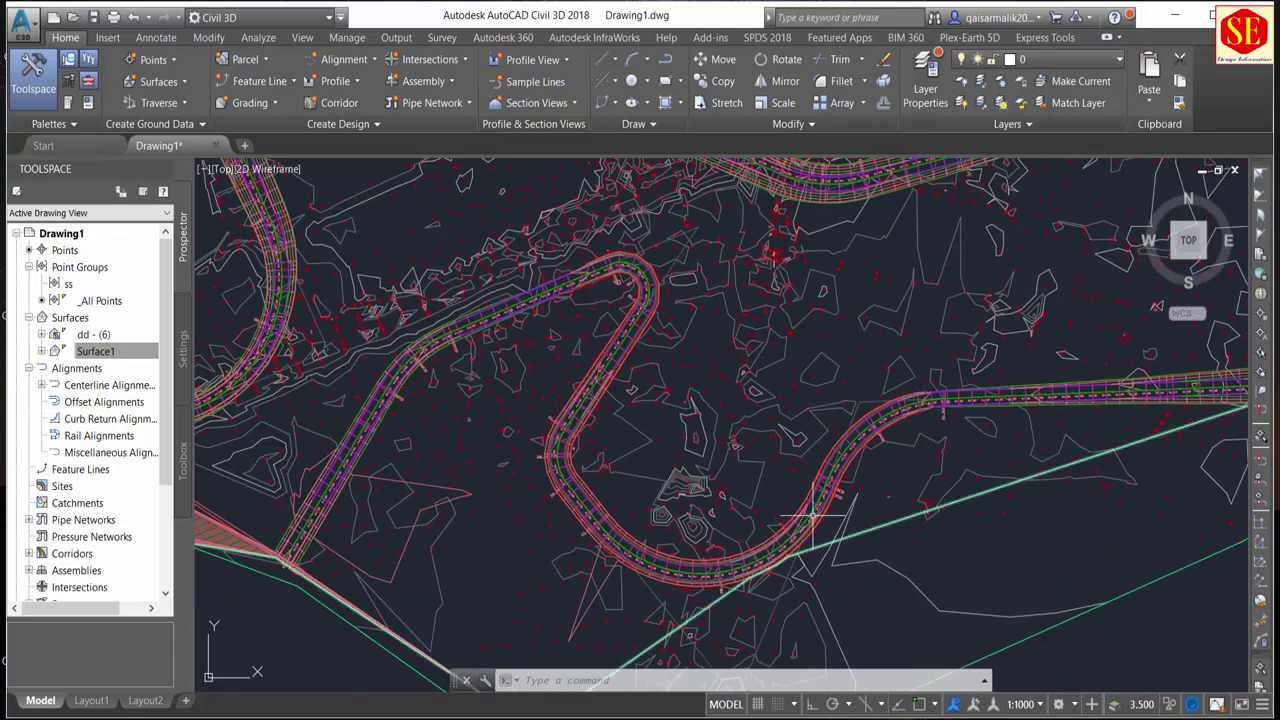
scroll(748, 550, up, 5)
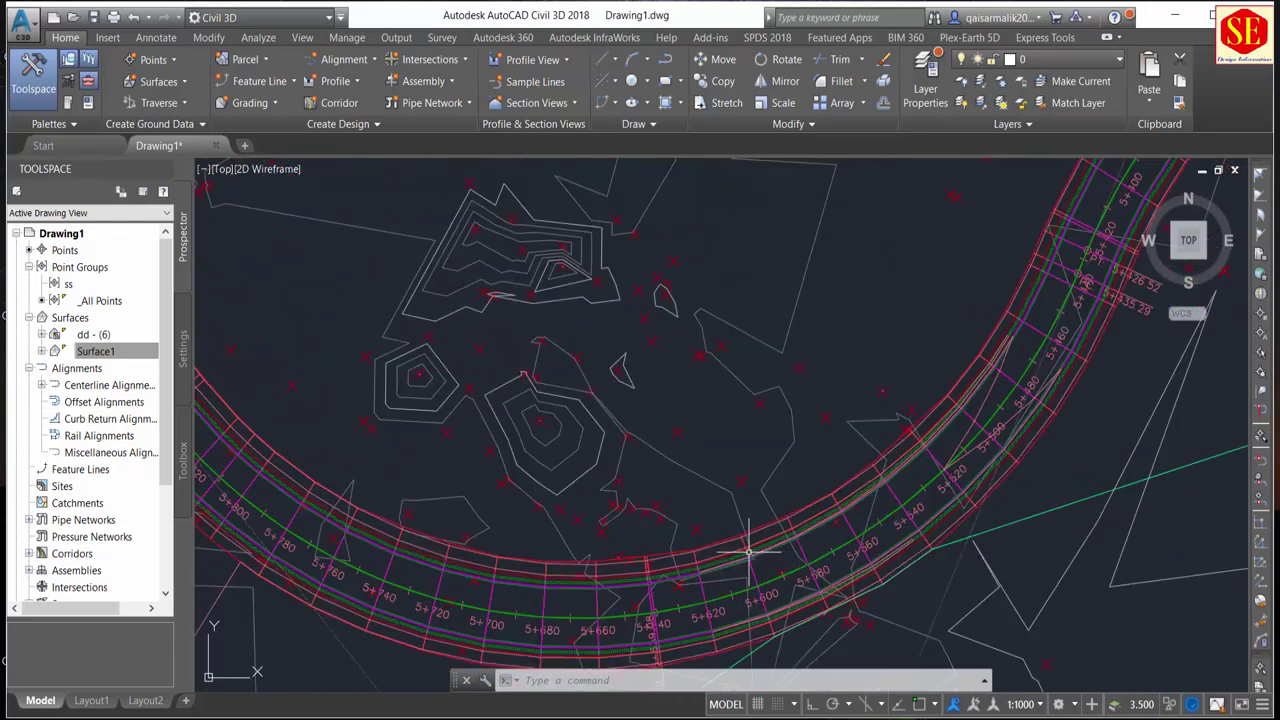
scroll(748, 550, down, 3)
scroll(800, 417, down, 3)
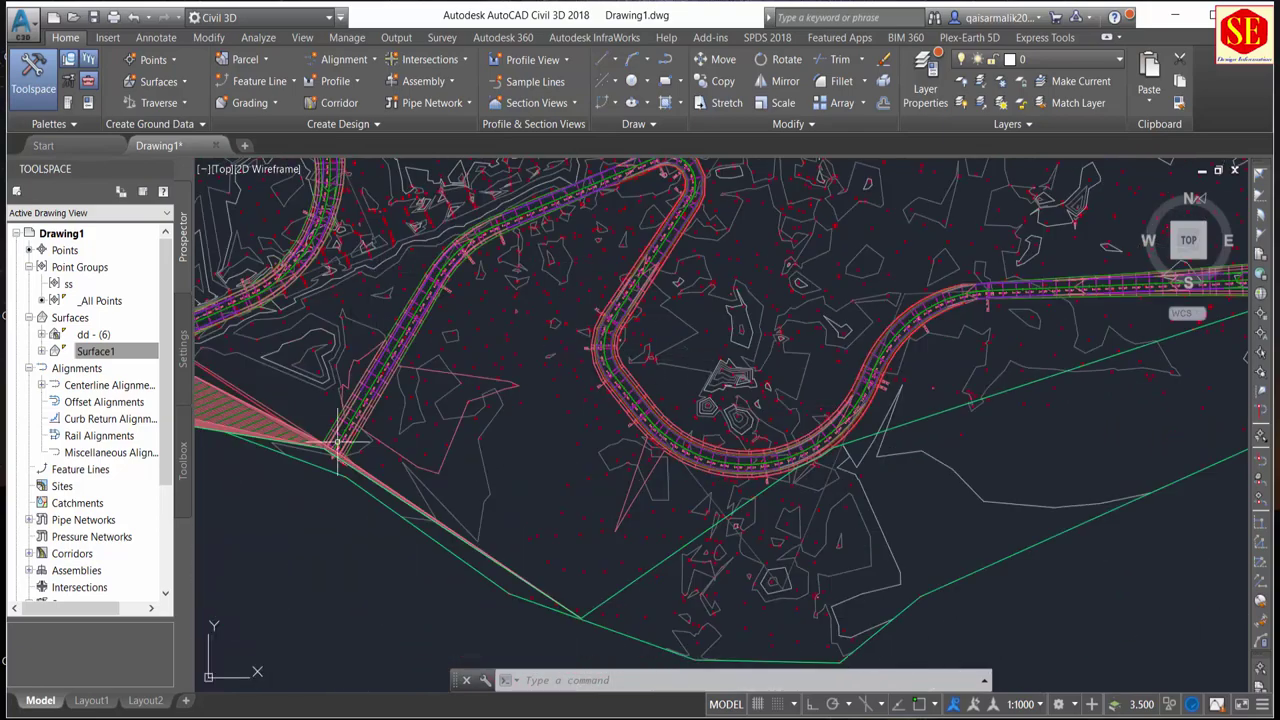
middle_drag(338, 443, 371, 563)
middle_drag(229, 482, 484, 482)
scroll(660, 288, down, 2)
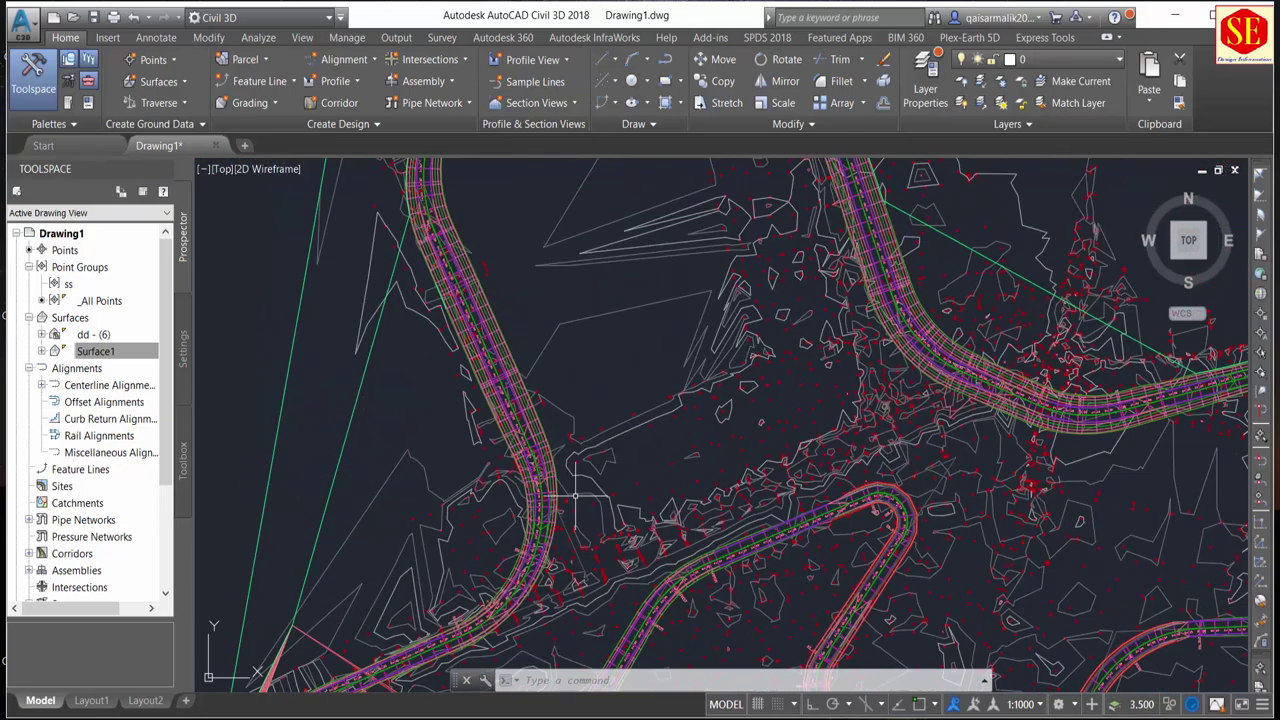
scroll(598, 302, down, 2)
scroll(621, 330, down, 1)
scroll(808, 523, down, 2)
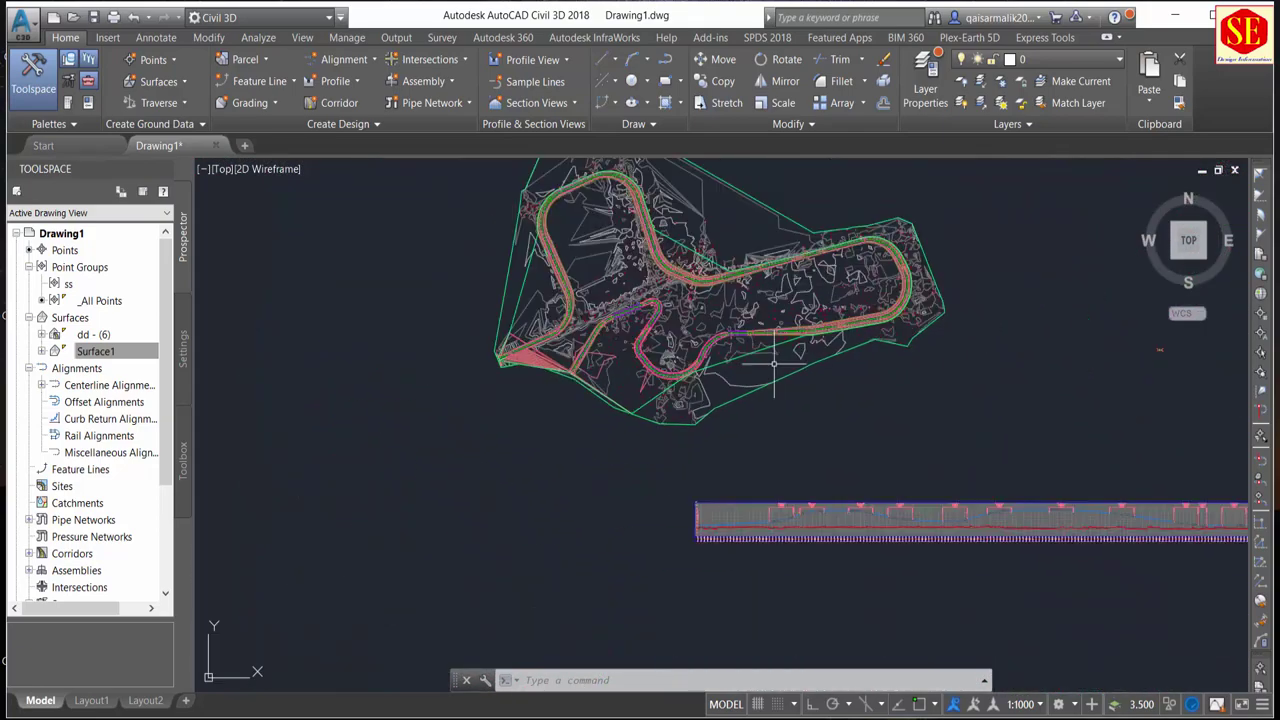
scroll(500, 492, up, 5)
scroll(420, 443, up, 2)
scroll(420, 443, up, 2)
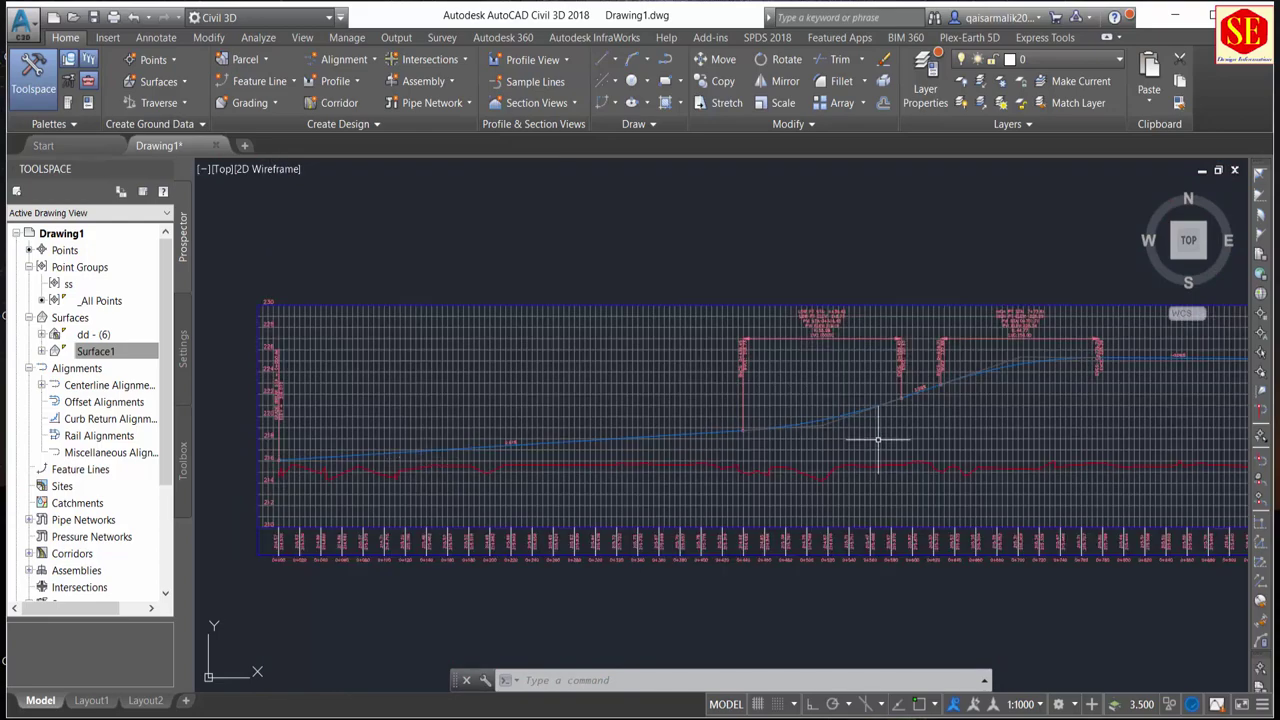
scroll(320, 480, up, 2)
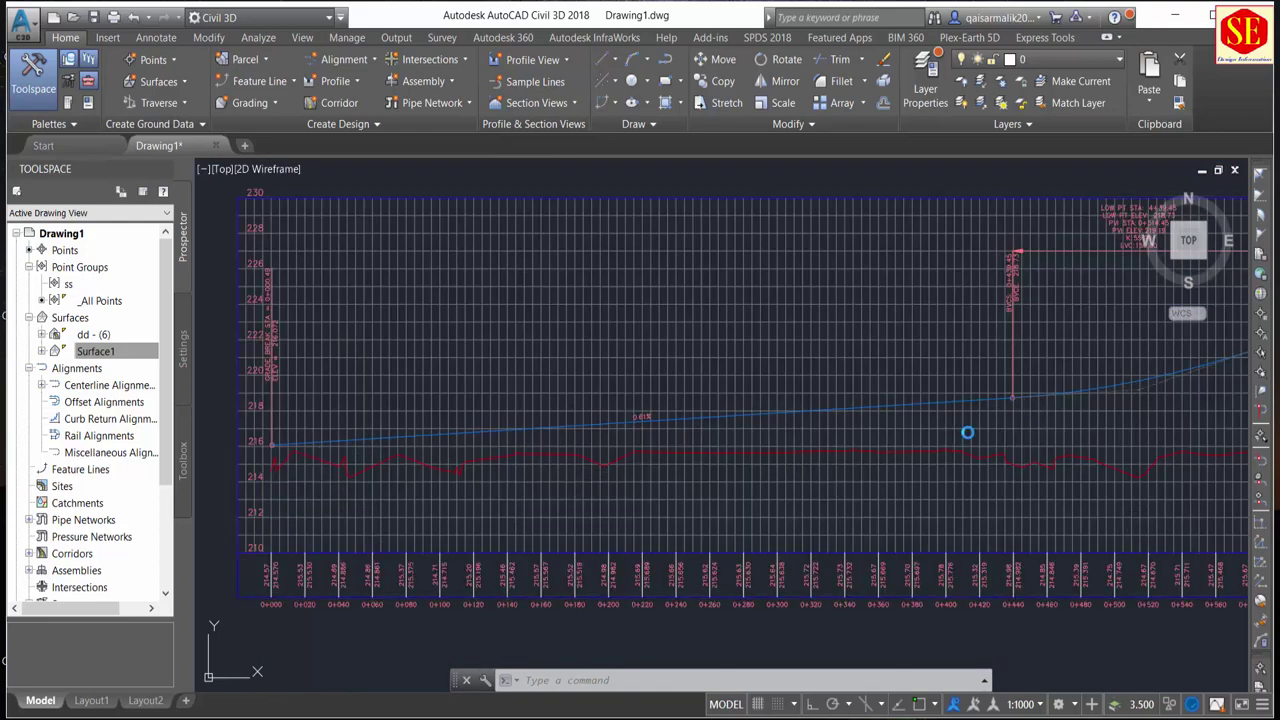
Pan and zoom the profile to inspect stations 0+380 to 0+900
middle_drag(966, 430, 400, 443)
scroll(400, 443, up, 1)
scroll(800, 395, down, 3)
scroll(380, 409, up, 1)
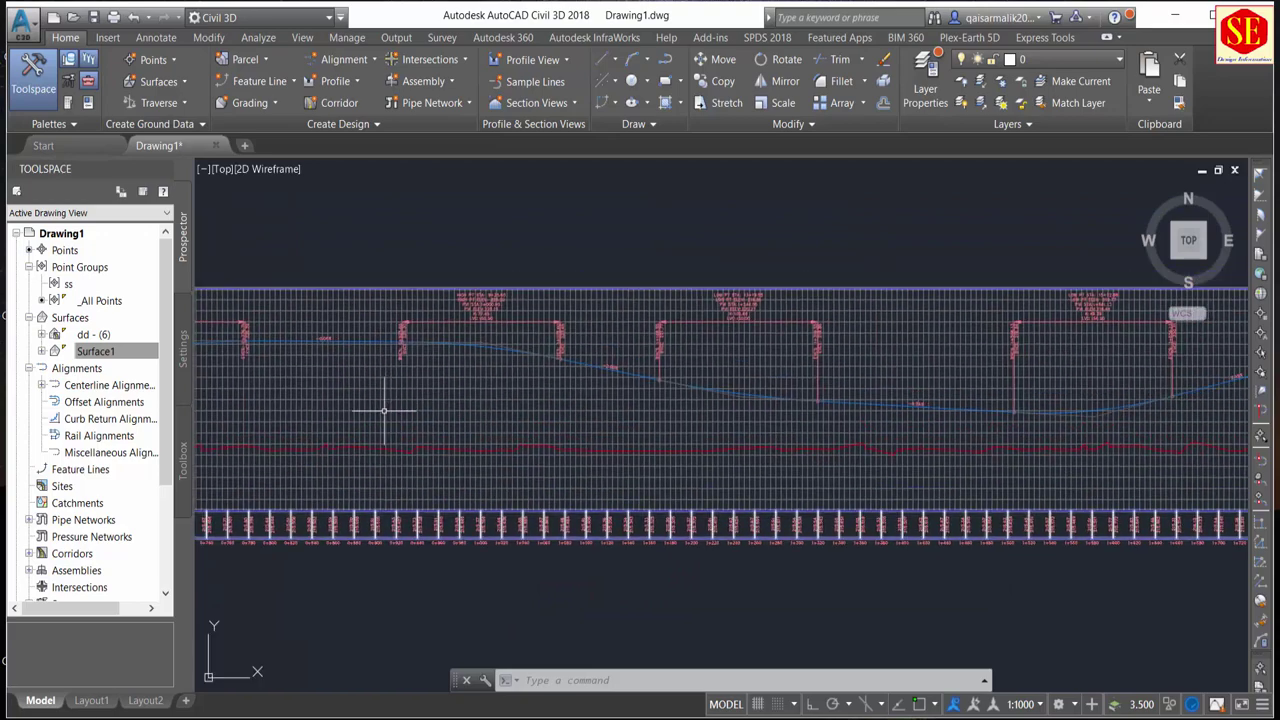
scroll(909, 400, up, 1)
scroll(857, 390, up, 1)
scroll(900, 392, down, 1)
scroll(651, 337, down, 1)
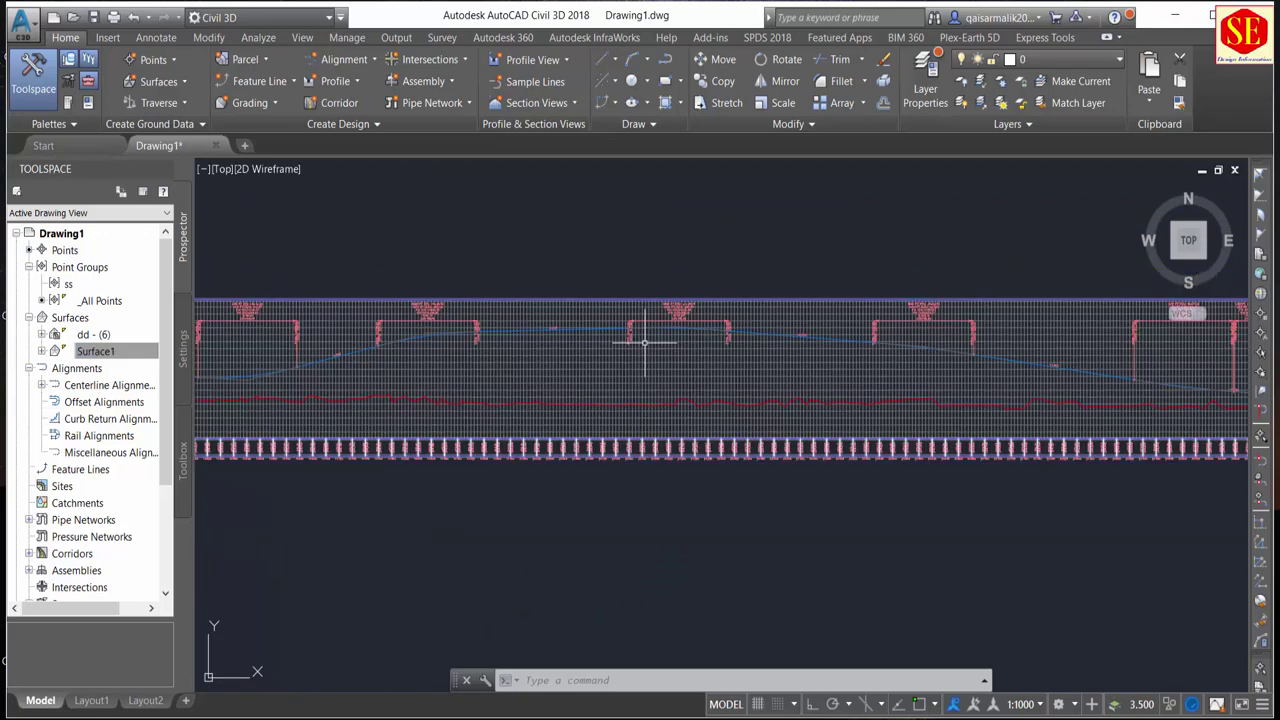
scroll(737, 351, down, 1)
scroll(658, 384, down, 1)
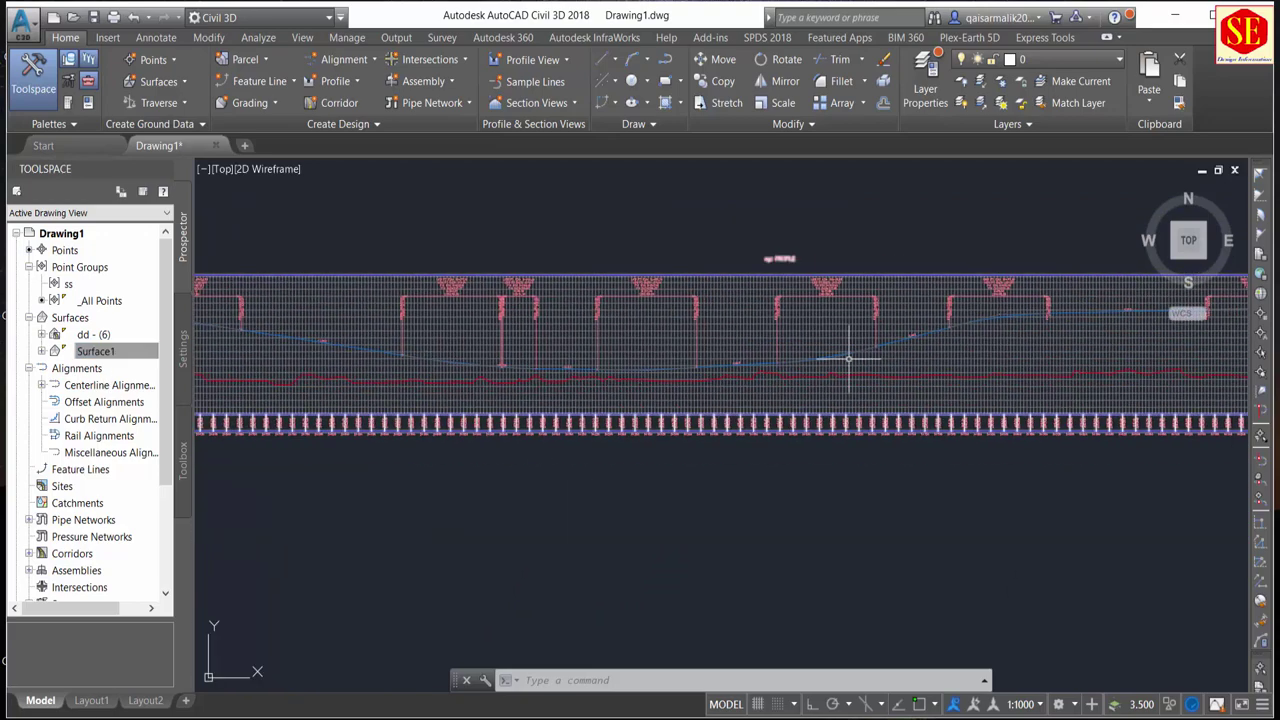
scroll(320, 351, down, 1)
scroll(330, 350, down, 1)
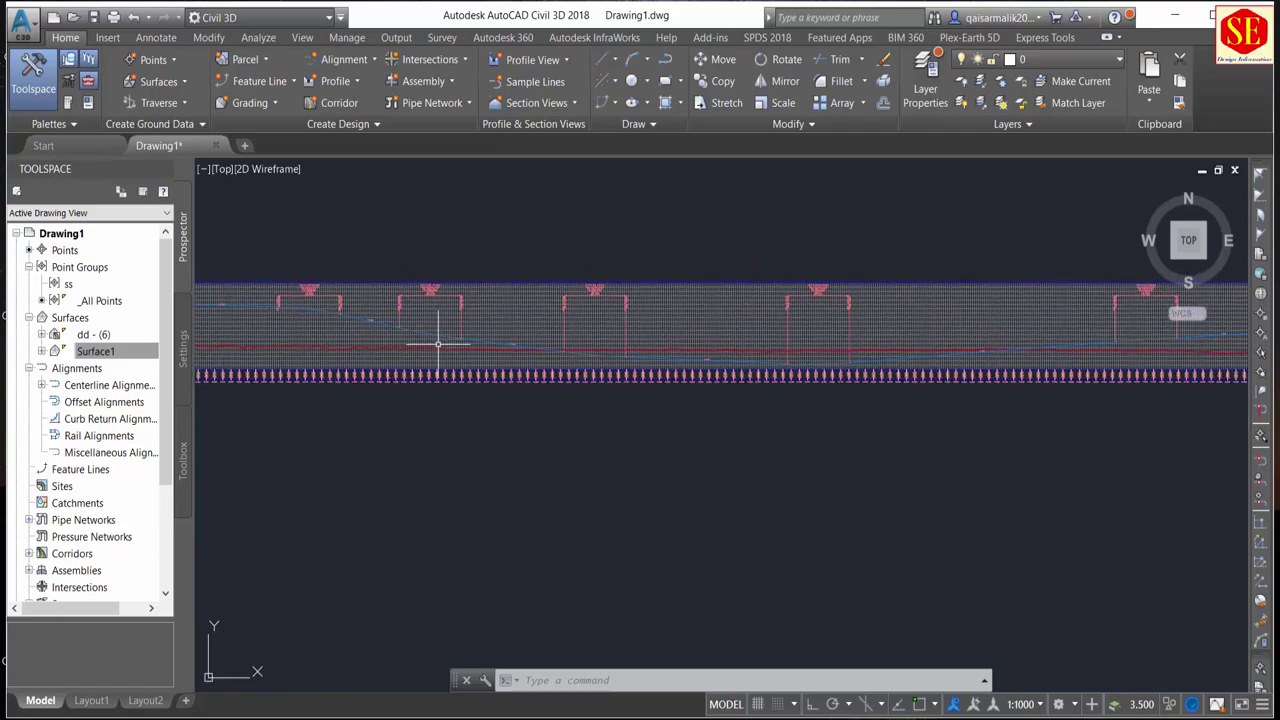
scroll(680, 352, up, 2)
scroll(1084, 342, down, 1)
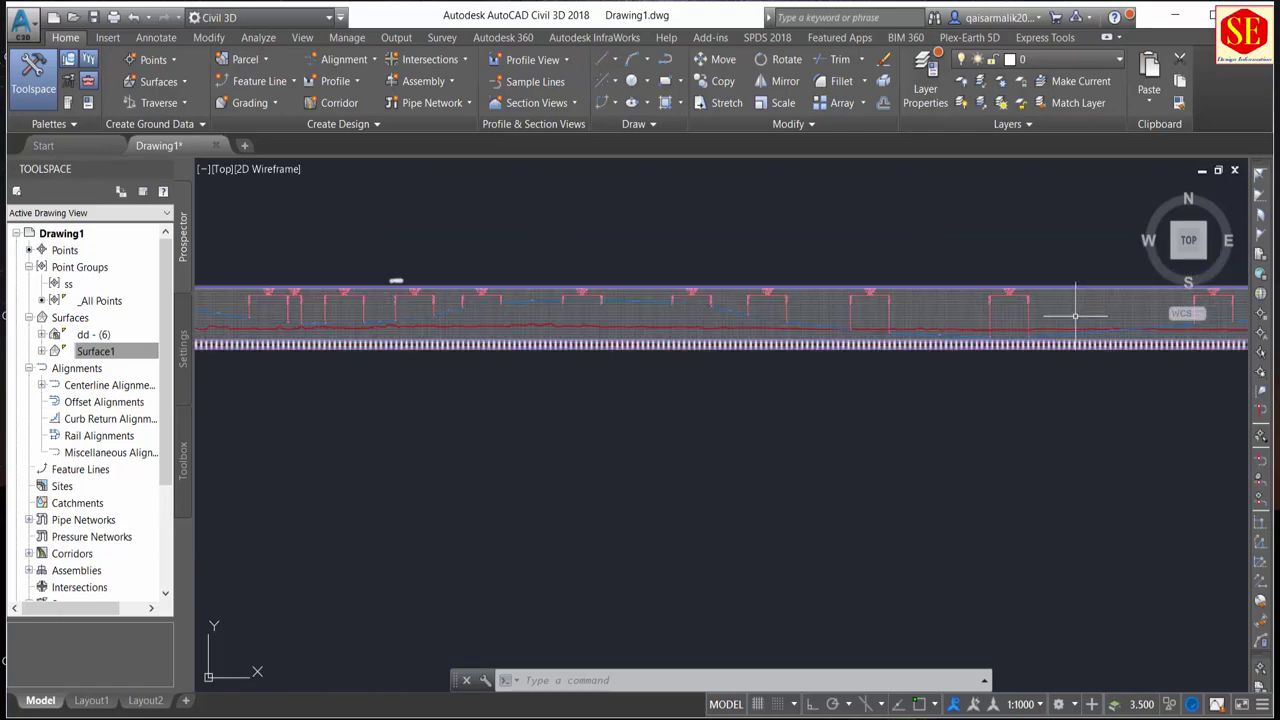
scroll(651, 343, down, 1)
scroll(800, 452, down, 1)
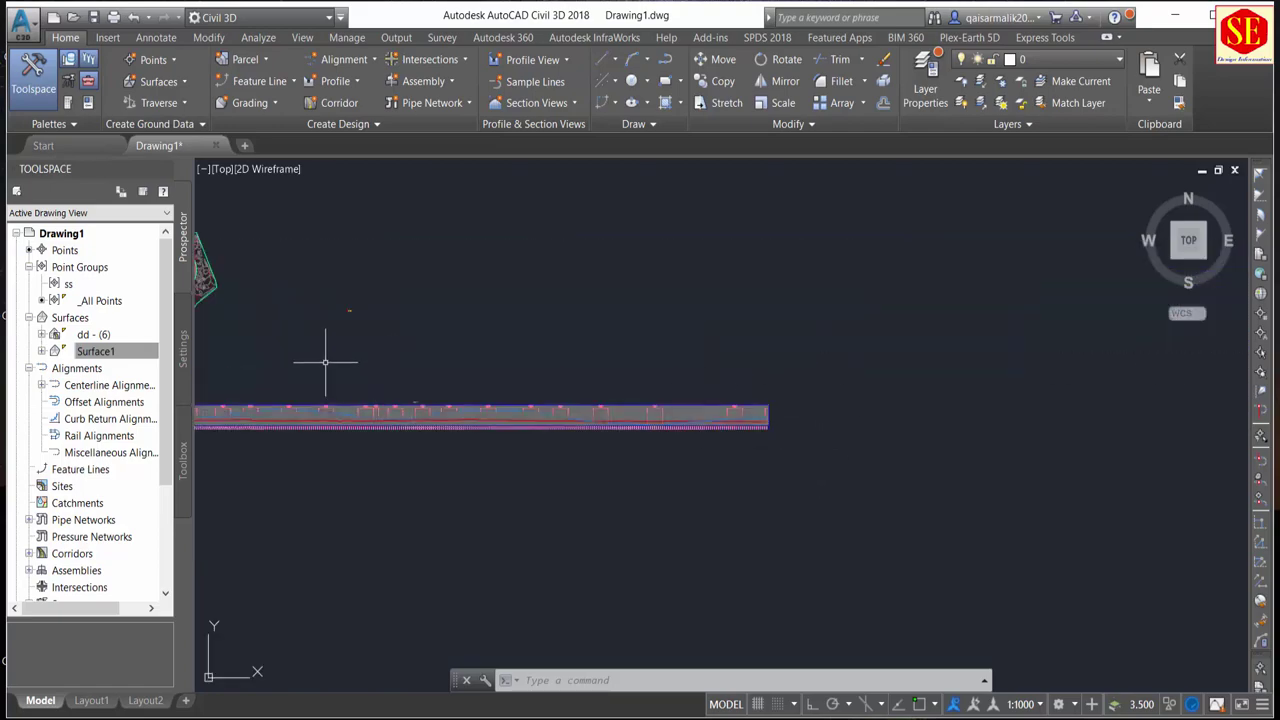
scroll(318, 345, up, 3)
scroll(537, 257, up, 1)
scroll(650, 262, up, 2)
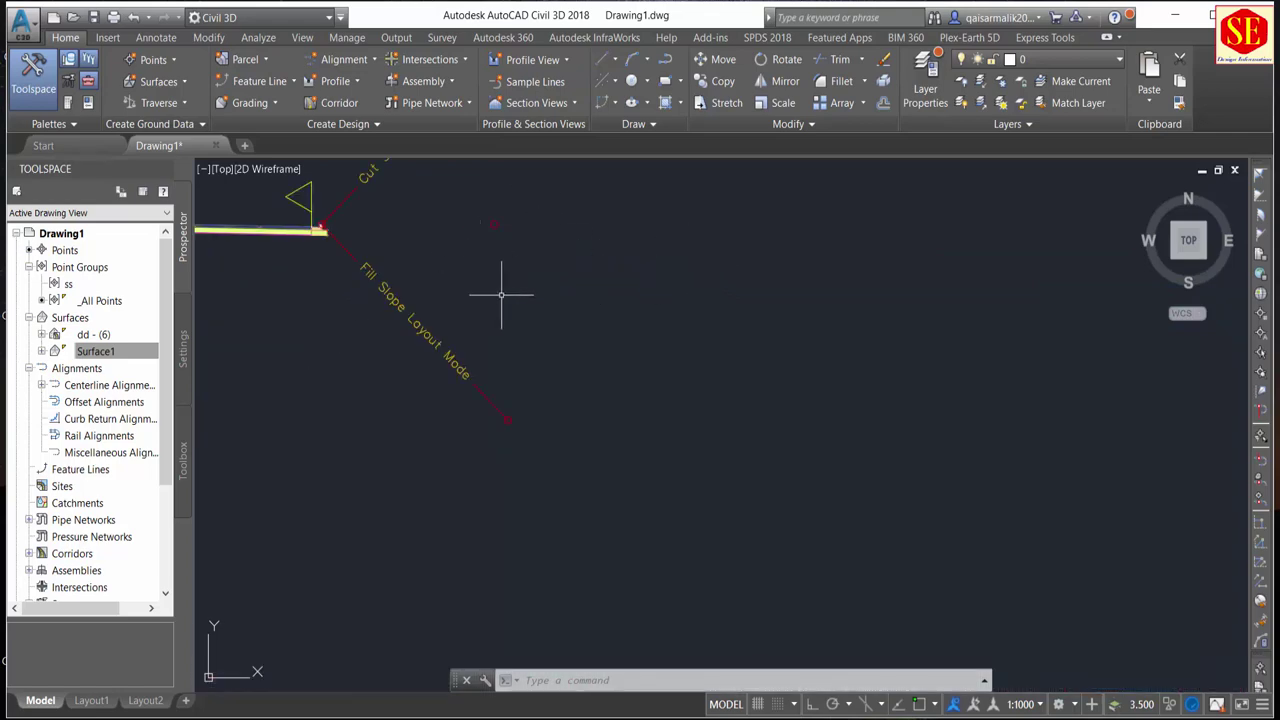
Center the assembly, zoom out to the whole corridor network, and show the Analyze tools
middle_drag(501, 295, 843, 398)
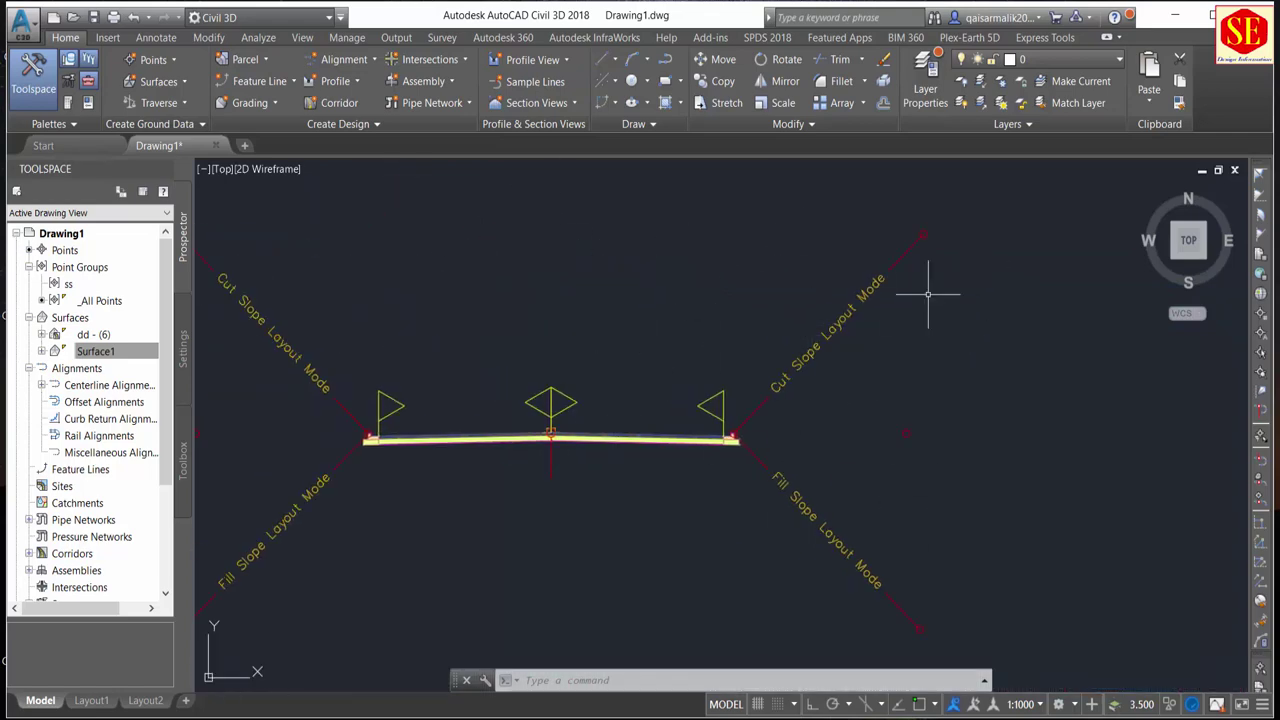
scroll(971, 286, down, 3)
scroll(971, 286, down, 2)
middle_drag(656, 294, 693, 357)
scroll(693, 357, up, 1)
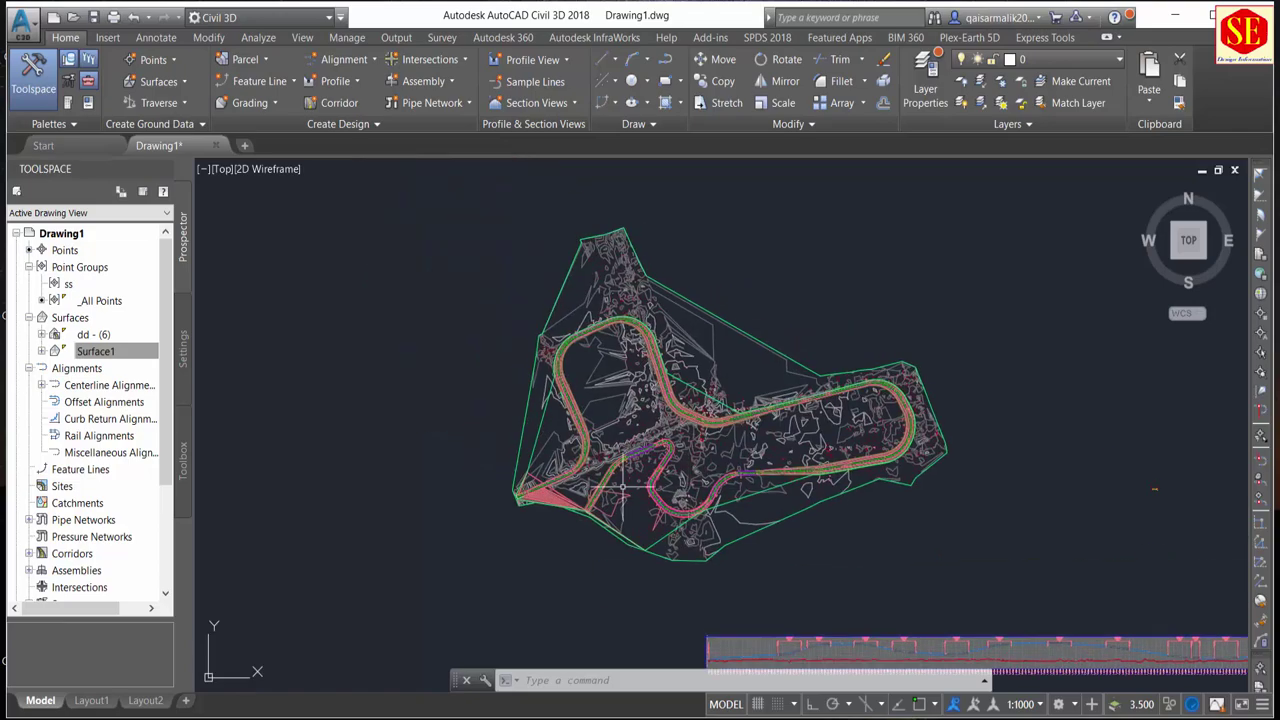
scroll(571, 311, up, 4)
scroll(571, 311, up, 2)
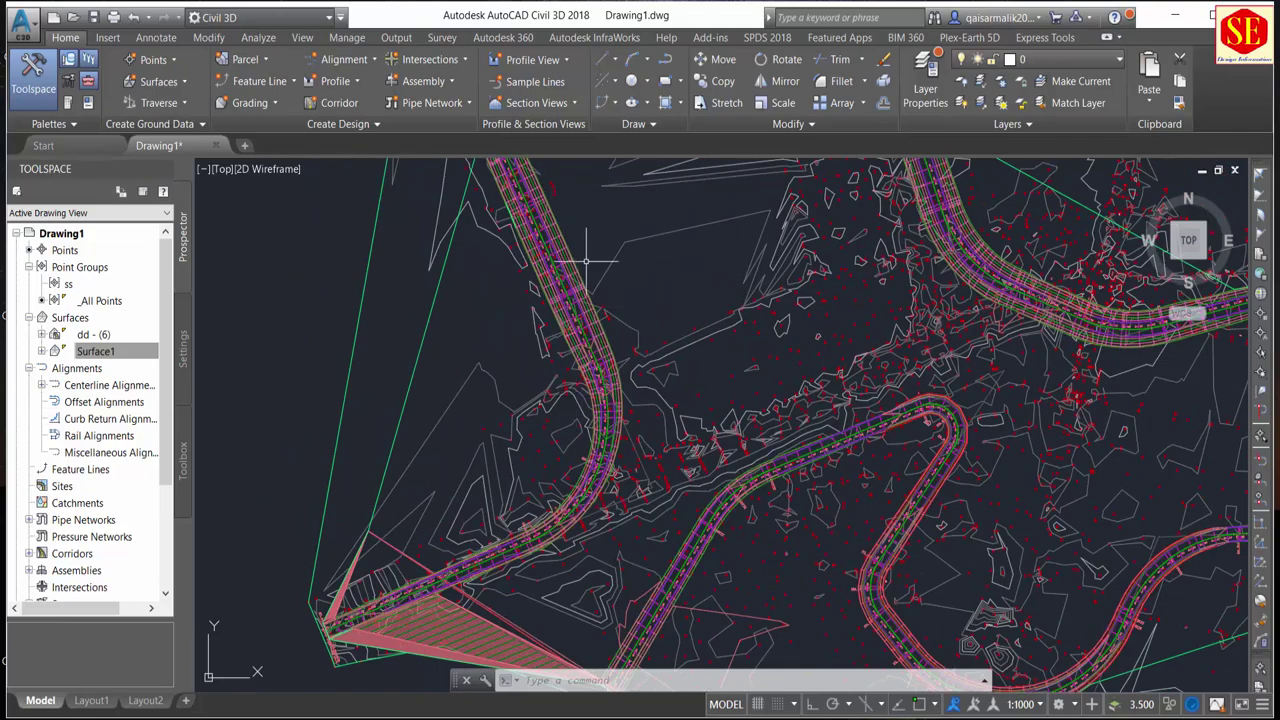
scroll(574, 263, up, 1)
scroll(603, 363, up, 1)
scroll(471, 283, down, 2)
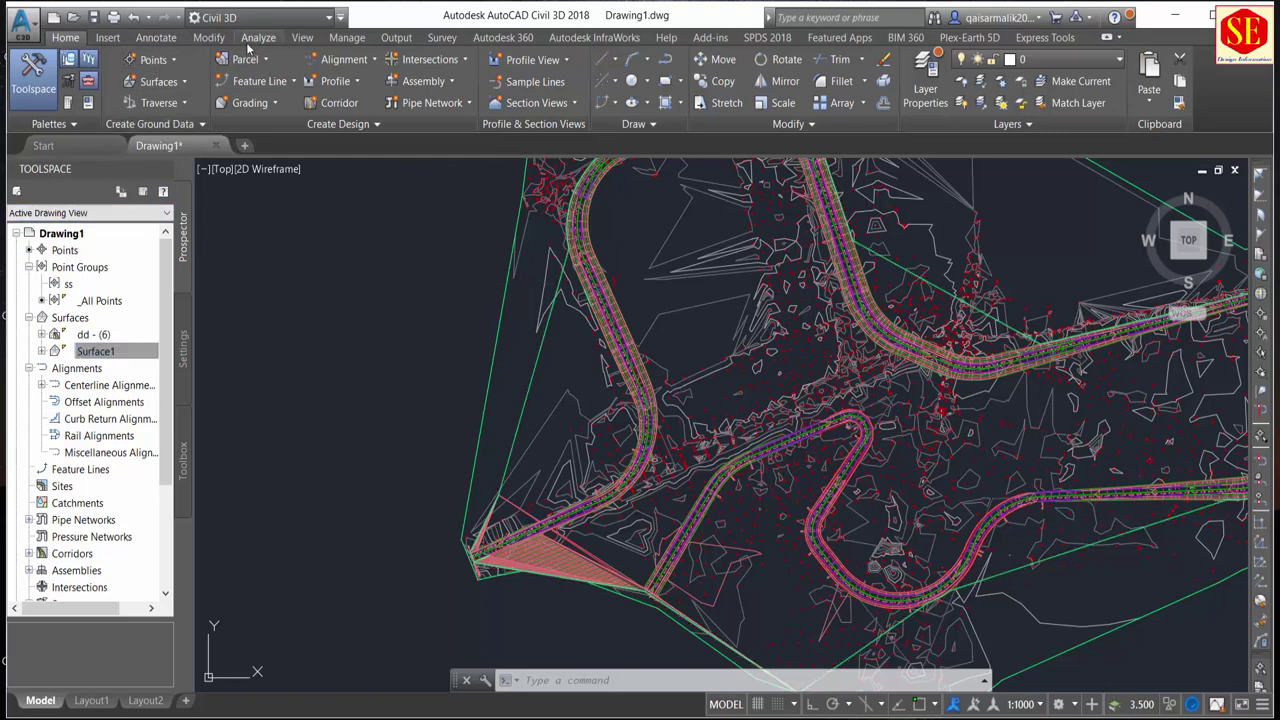
click(257, 38)
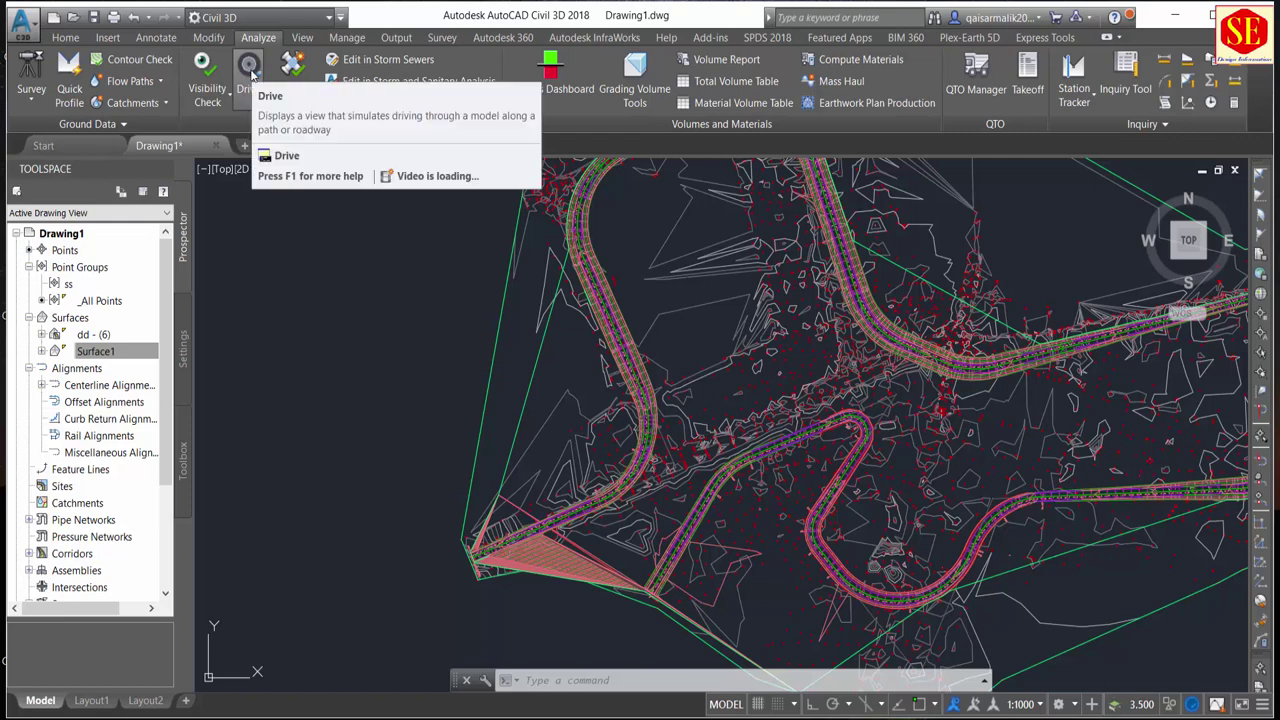
Start Drive on the corridor and preview the first Crown feature line before cancelling
click(249, 68)
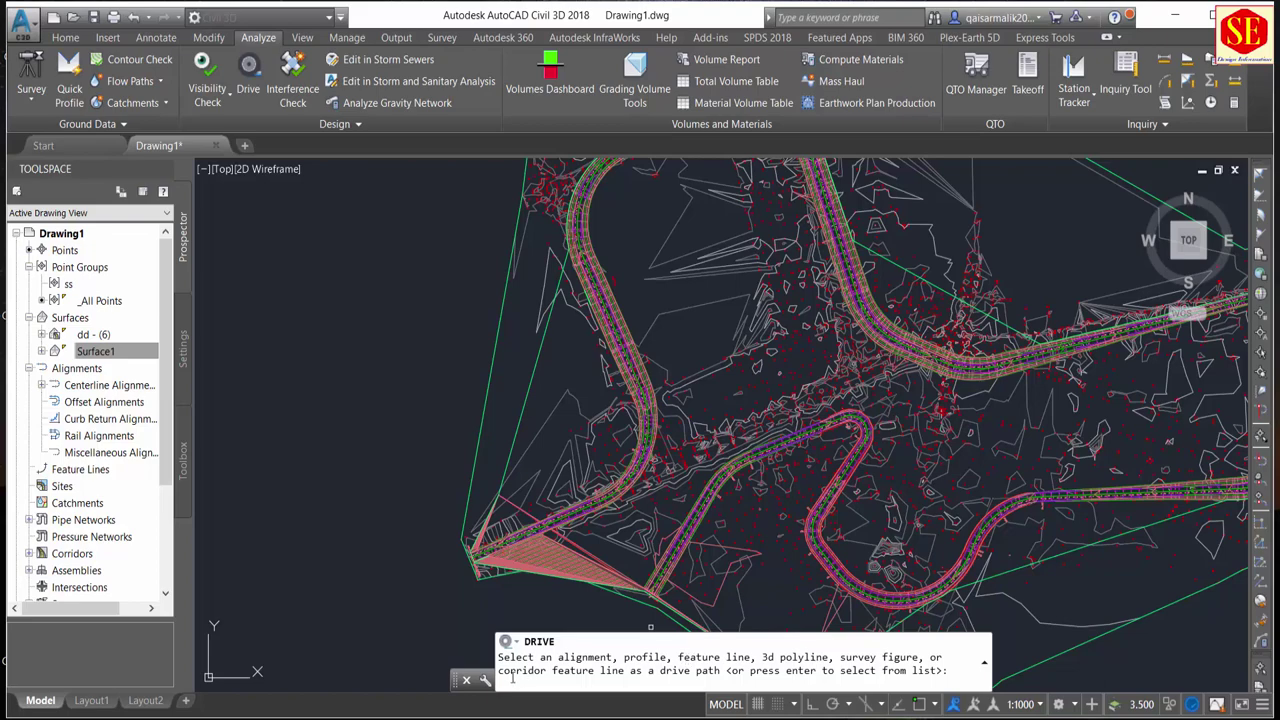
scroll(640, 395, up, 5)
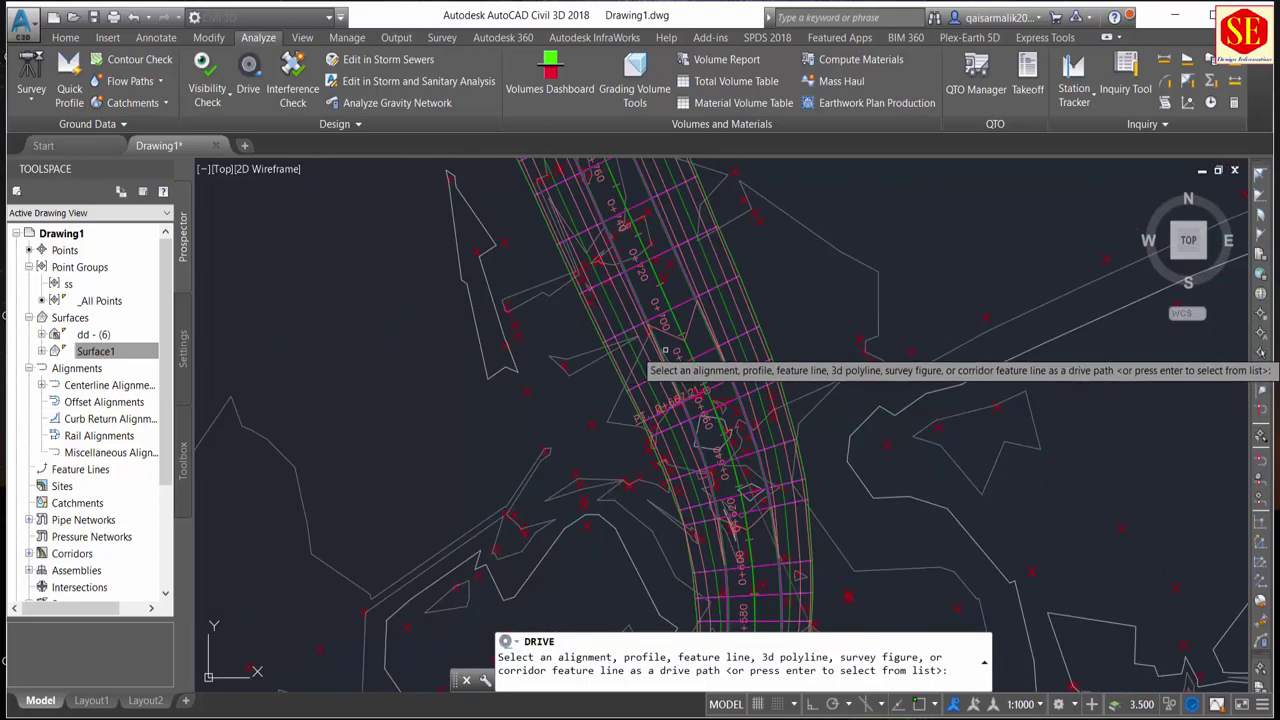
click(636, 359)
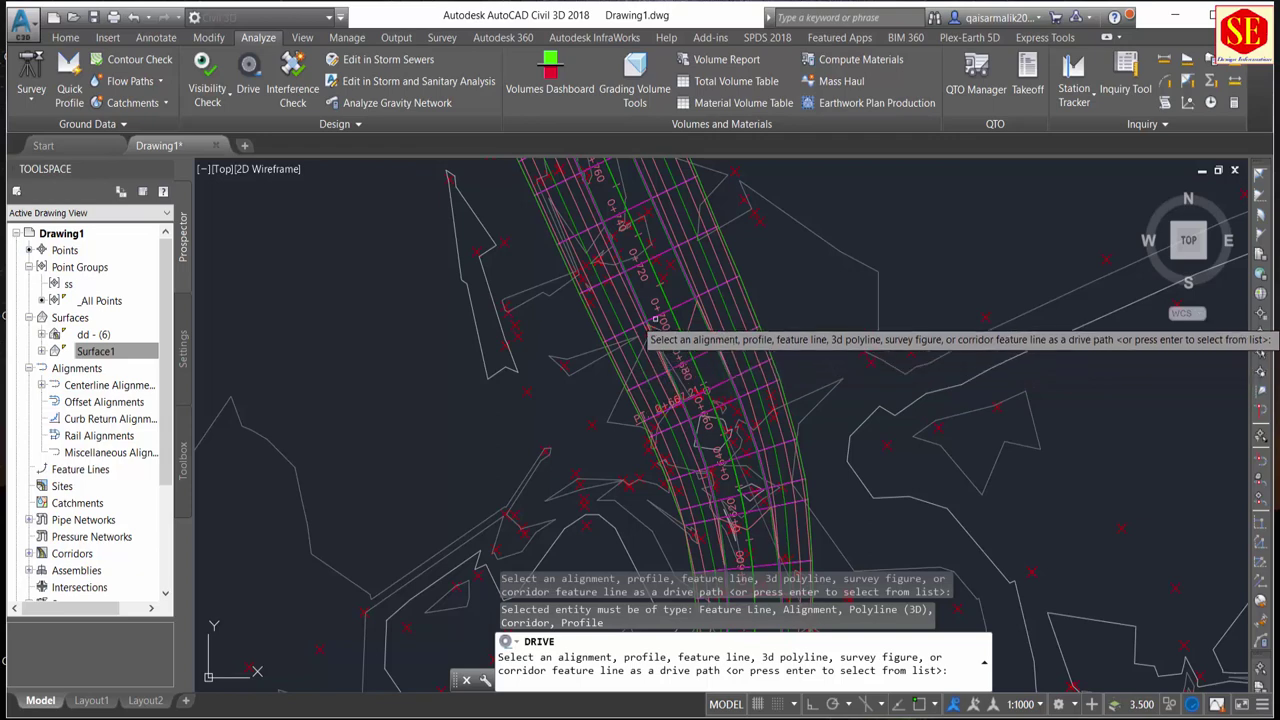
scroll(655, 318, up, 3)
click(681, 291)
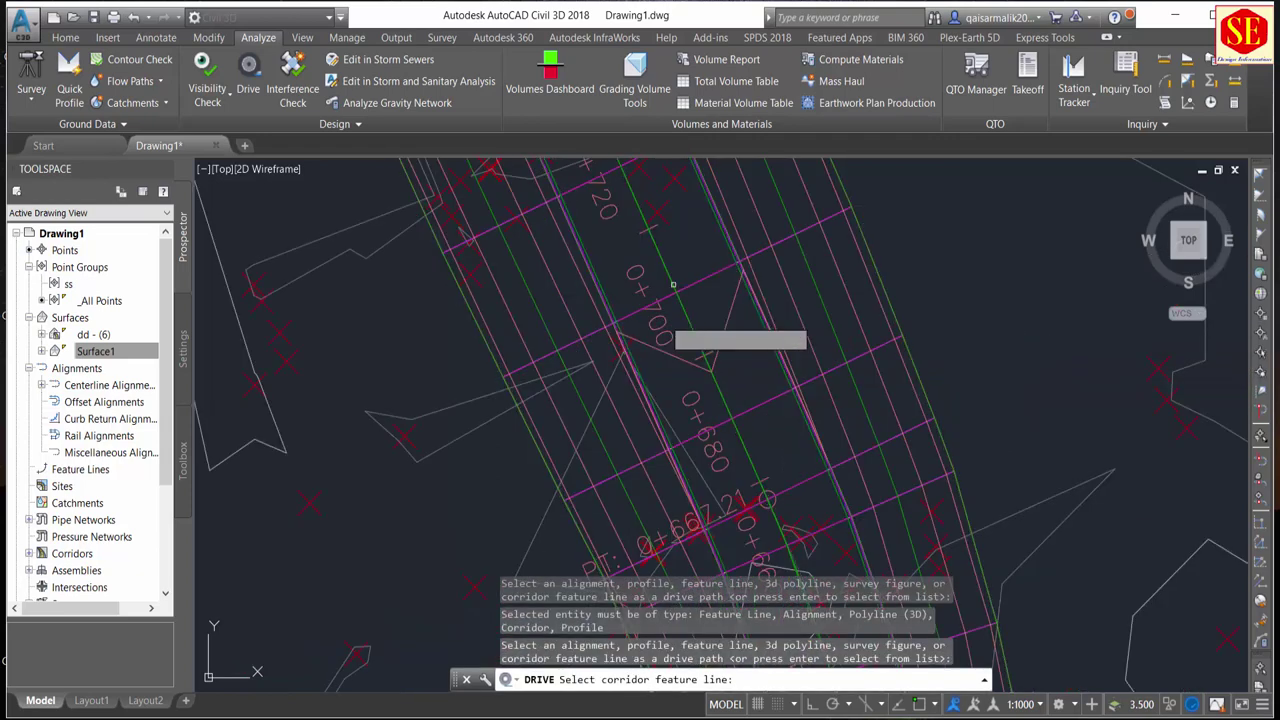
click(639, 334)
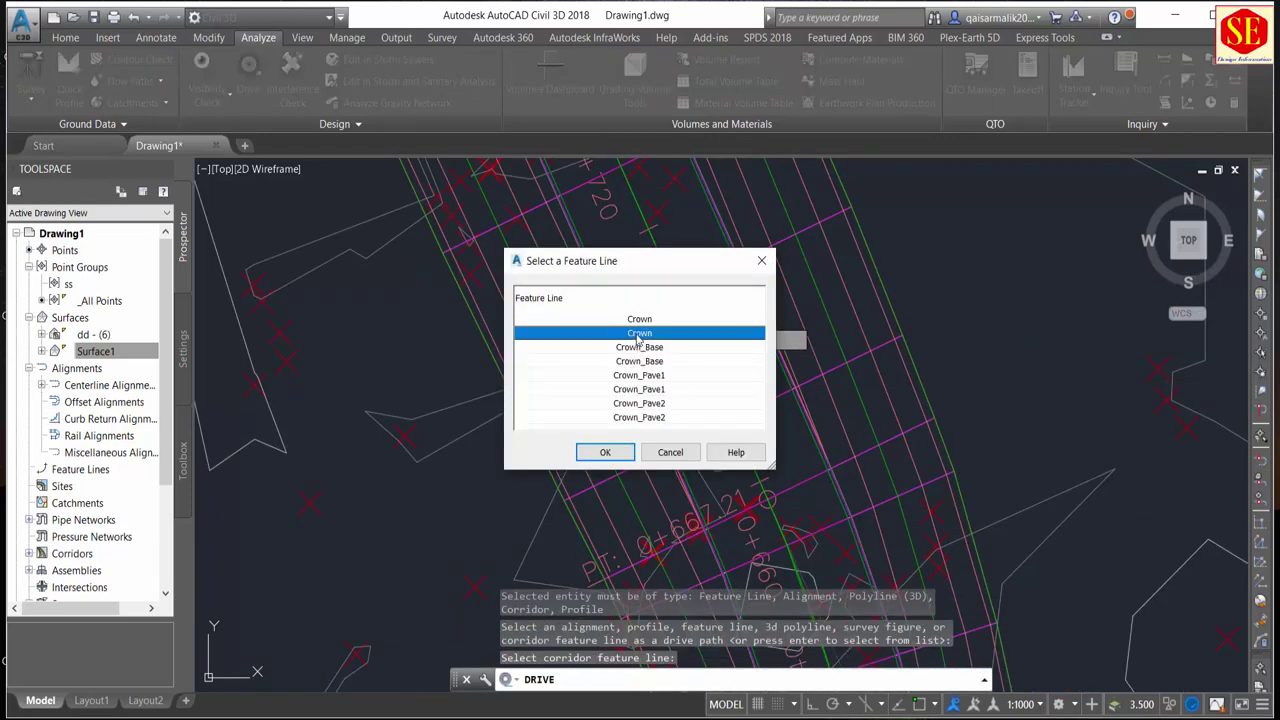
click(643, 322)
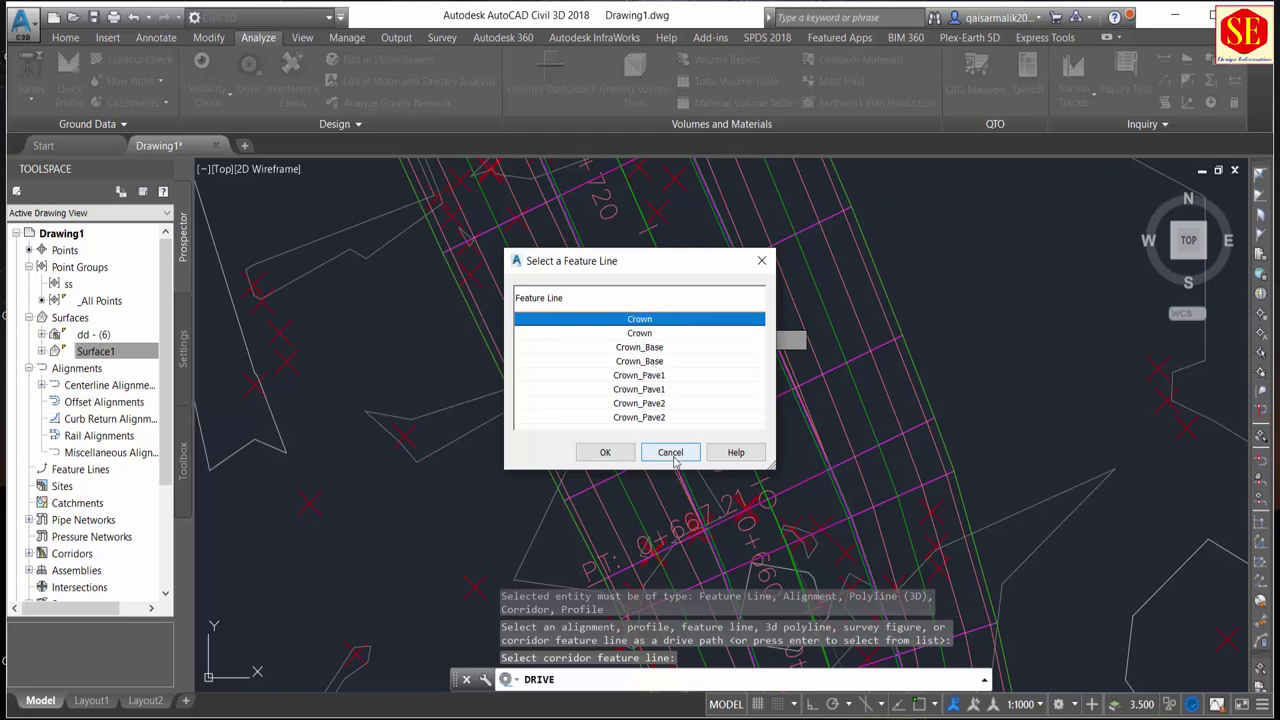
click(670, 452)
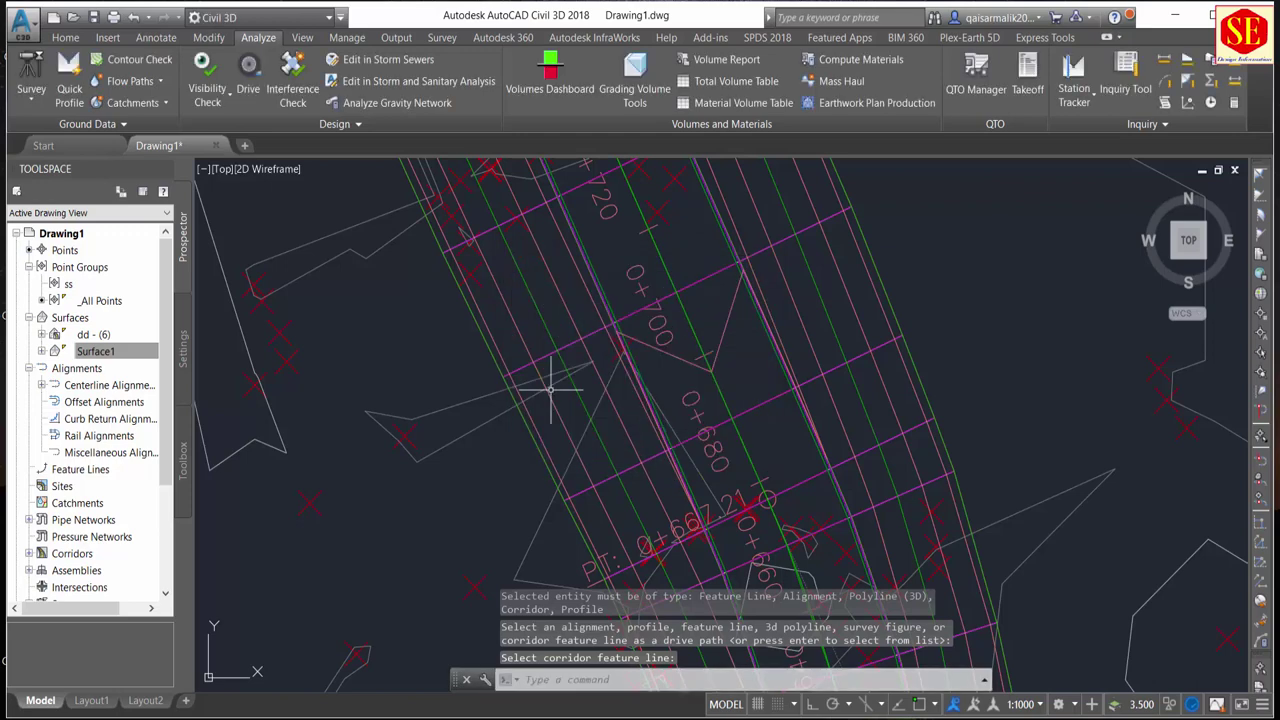
Restart Drive, pick the corridor, and compare the Daylight and Daylight_Fill feature lines, then dismiss
click(249, 70)
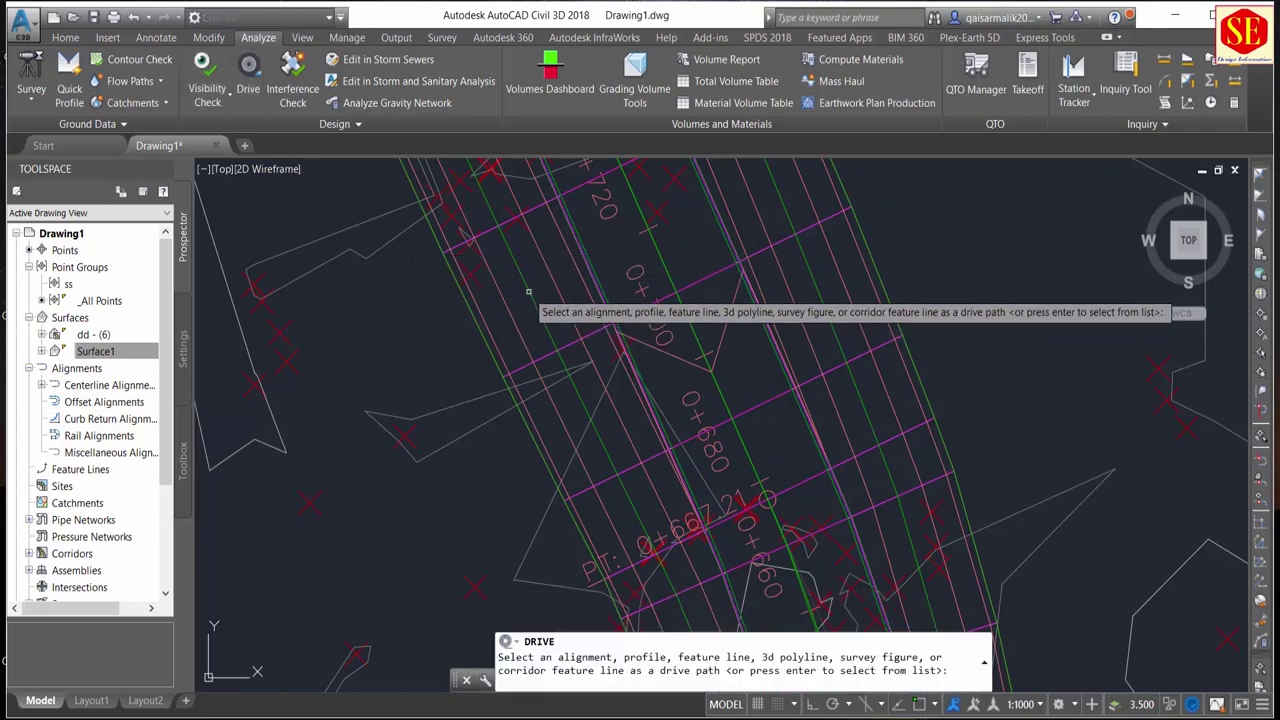
click(527, 290)
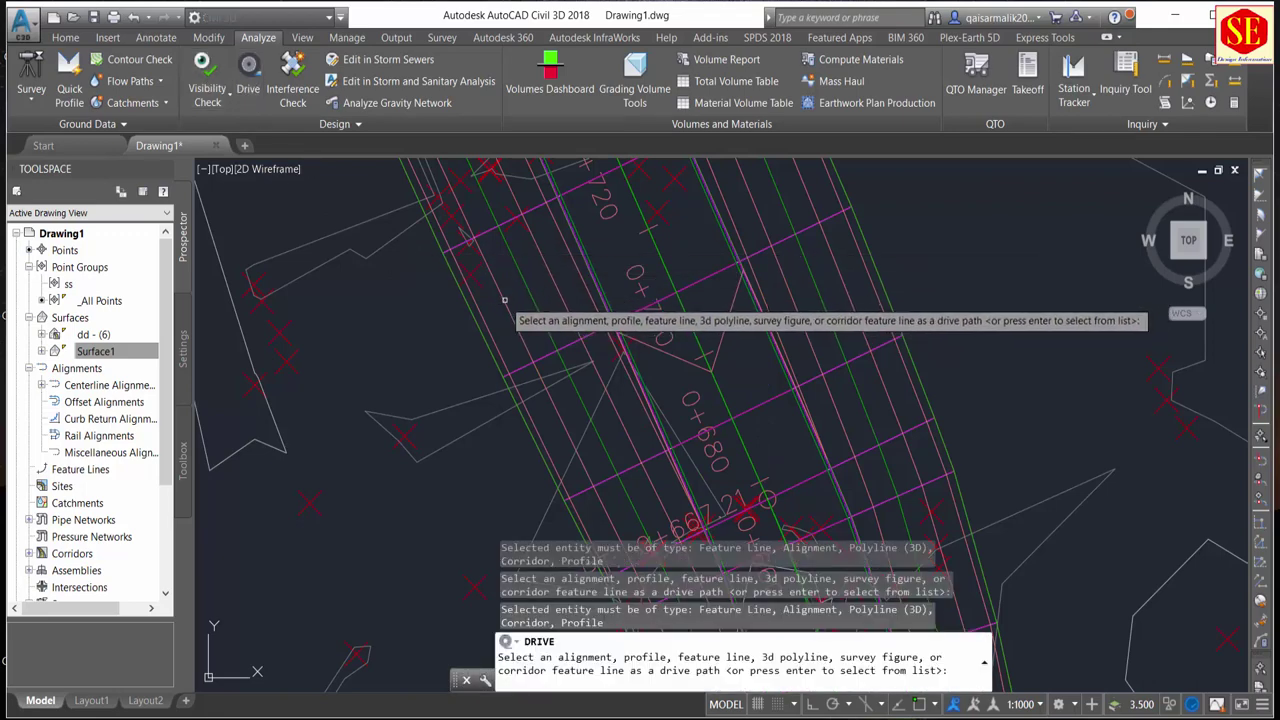
click(480, 326)
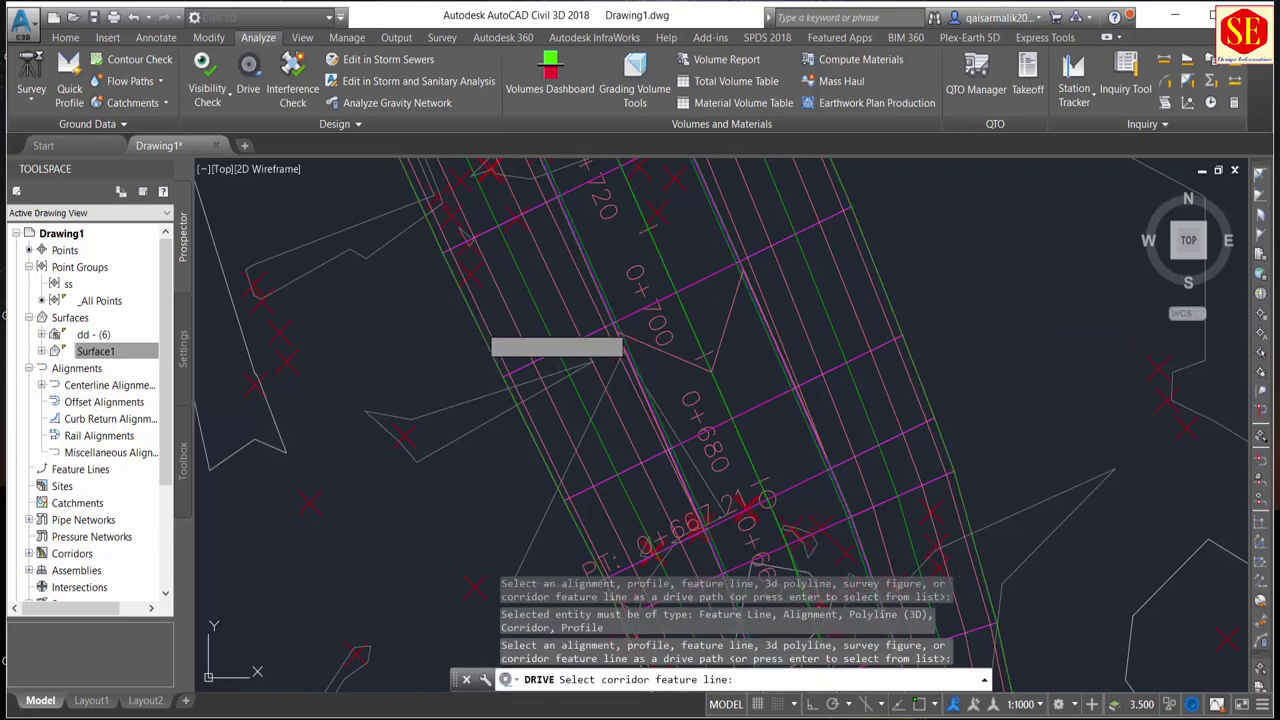
click(481, 337)
click(650, 320)
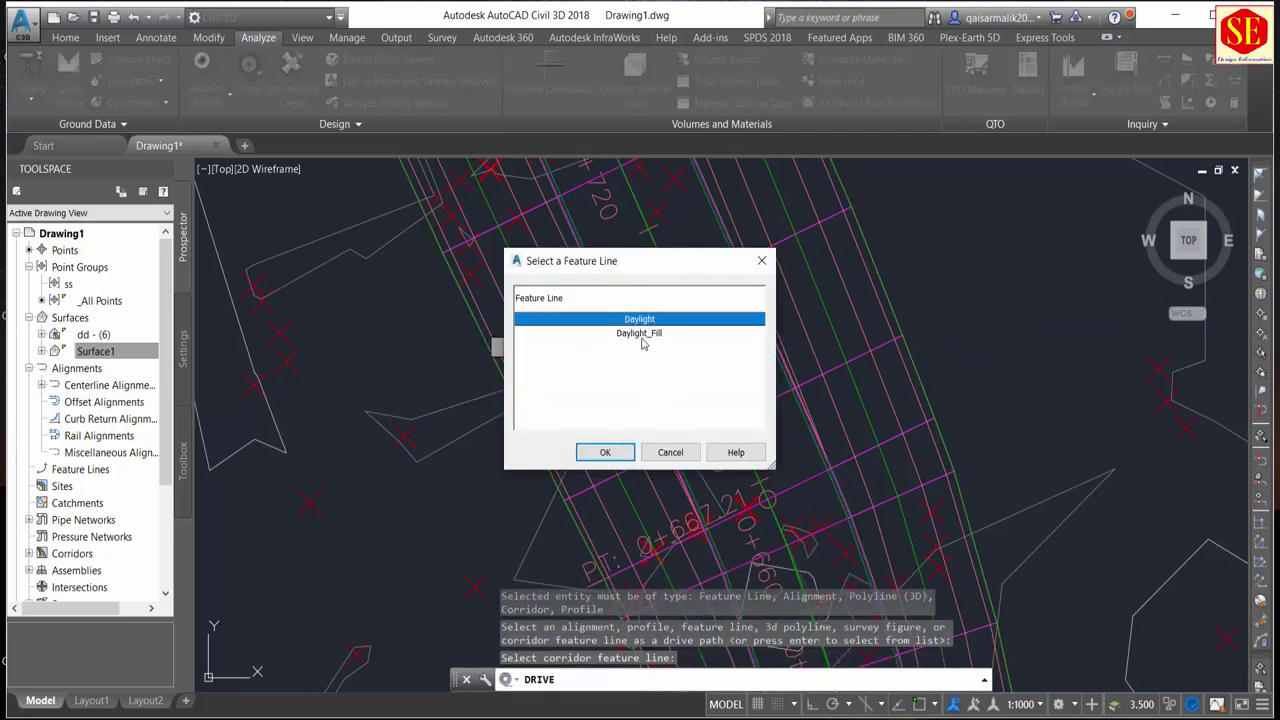
click(646, 334)
click(646, 320)
click(646, 334)
click(650, 320)
click(670, 452)
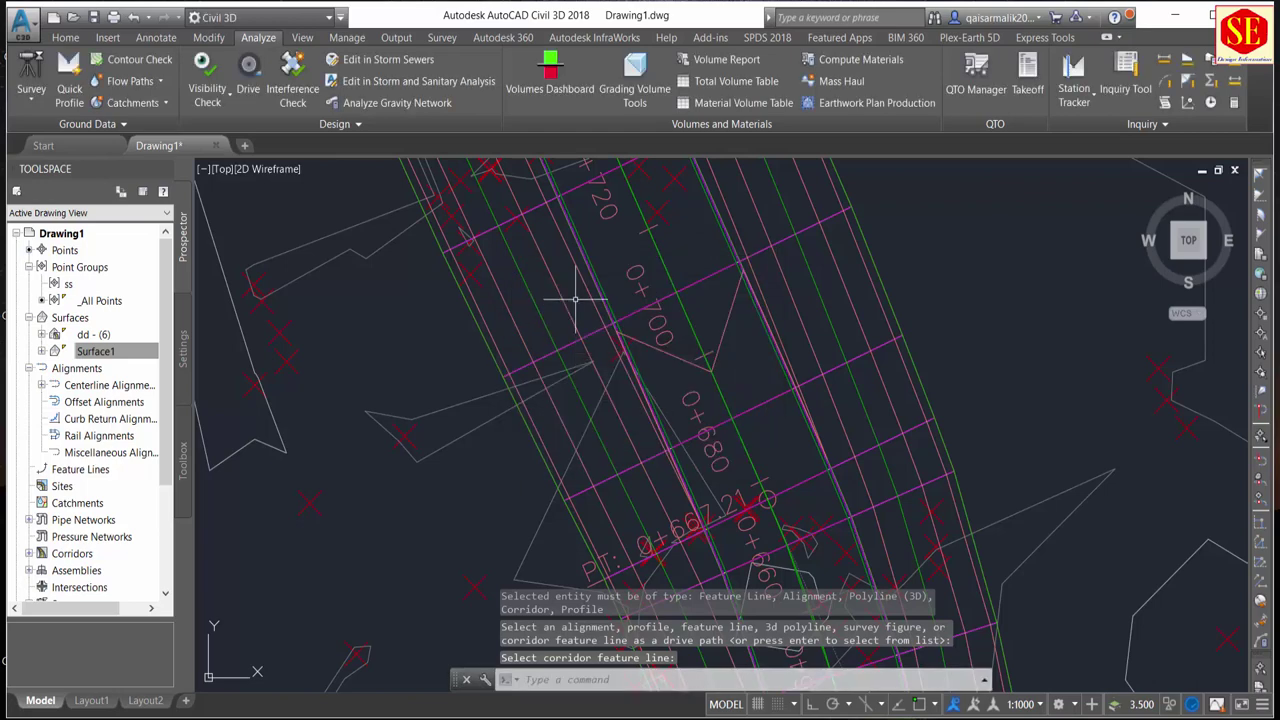
Restart Drive and confirm the corridor's first Crown feature line as the drive path
click(248, 90)
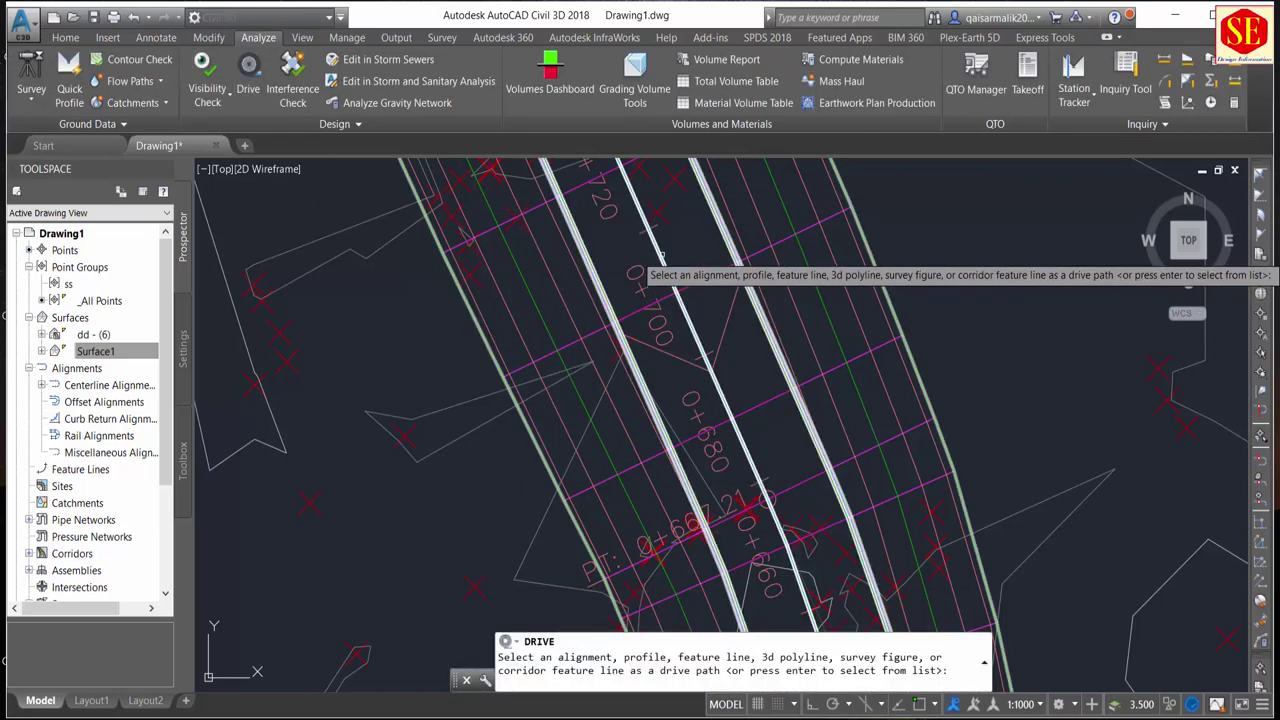
click(660, 262)
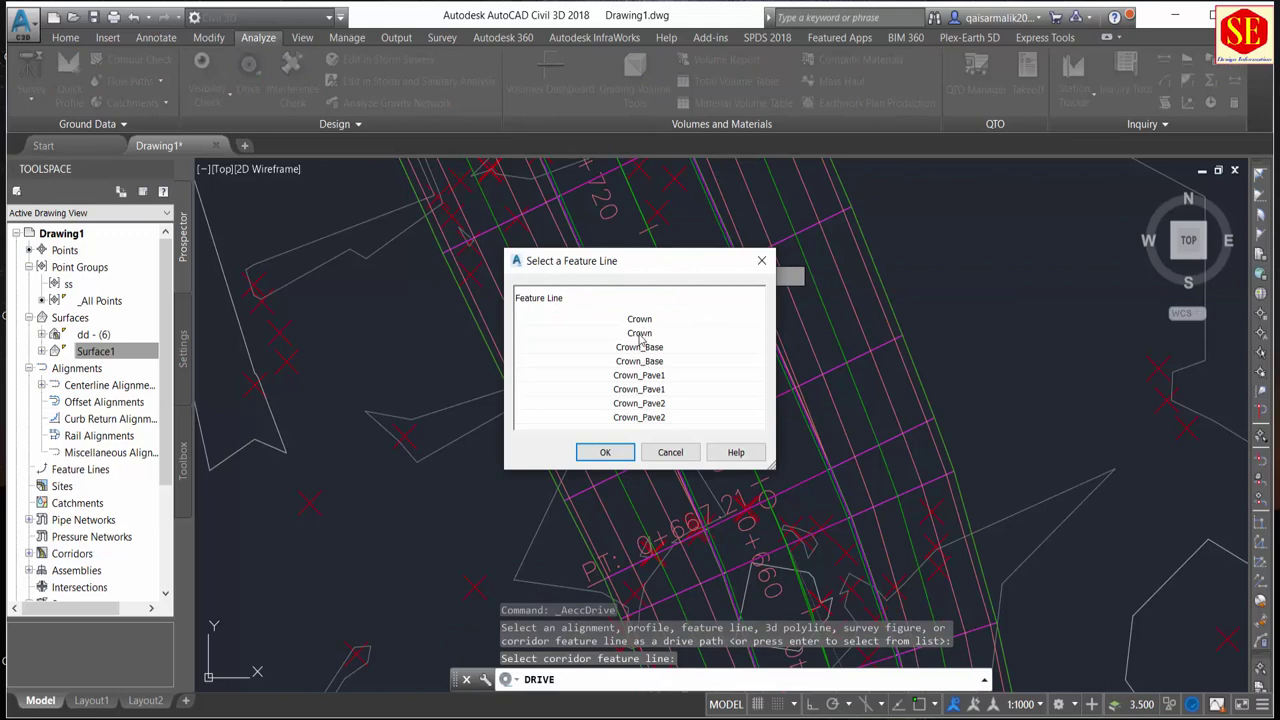
click(641, 336)
click(643, 320)
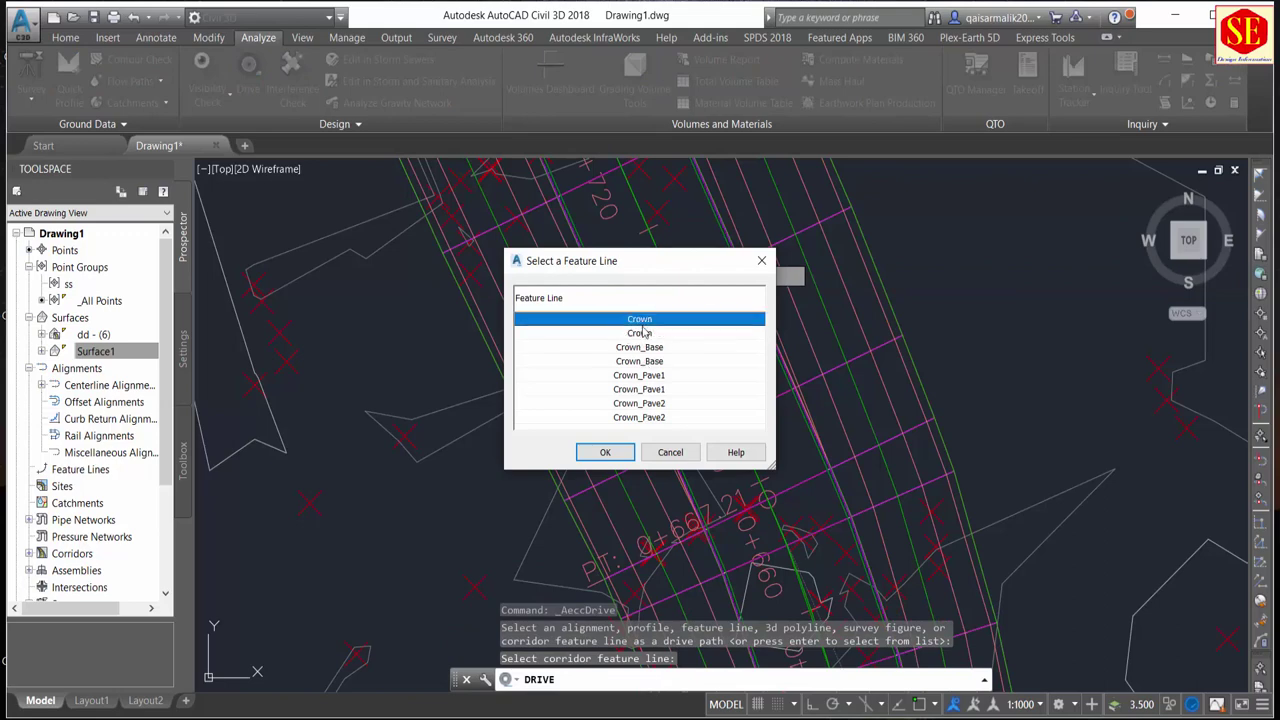
click(605, 452)
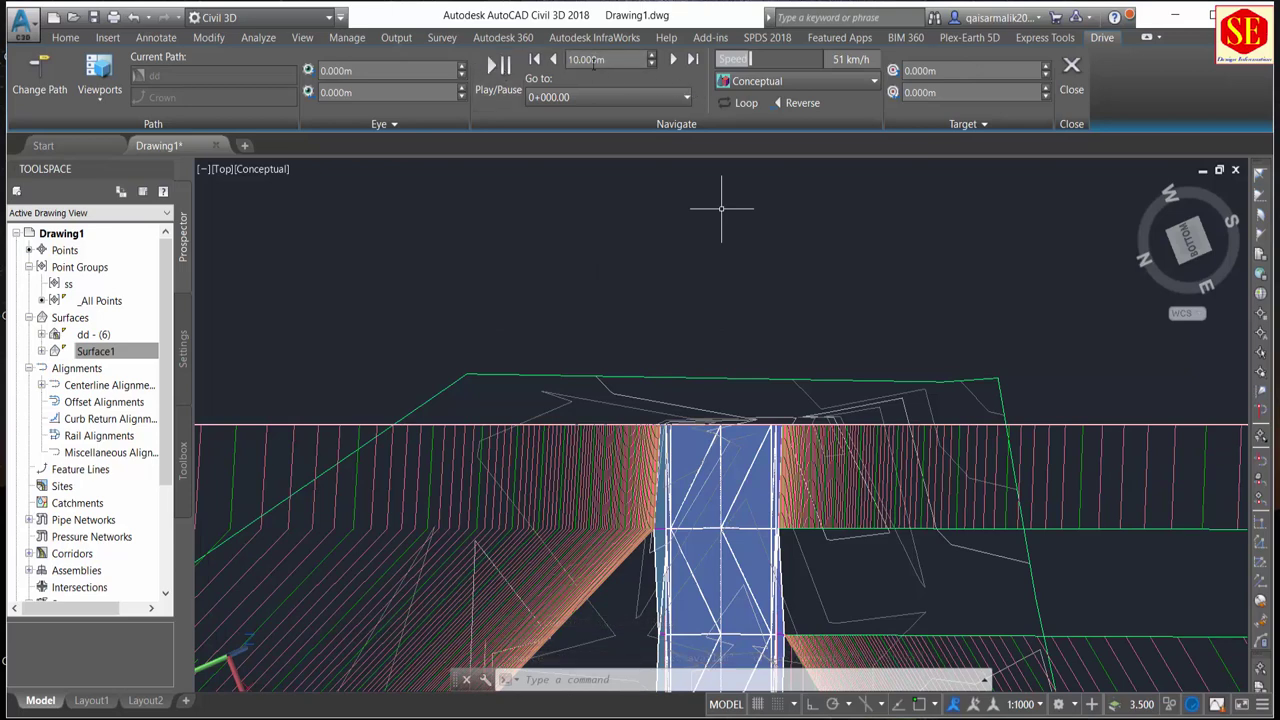
Jump the drive view to station 0+000.49, then 0+040.00, and browse the station list
click(573, 96)
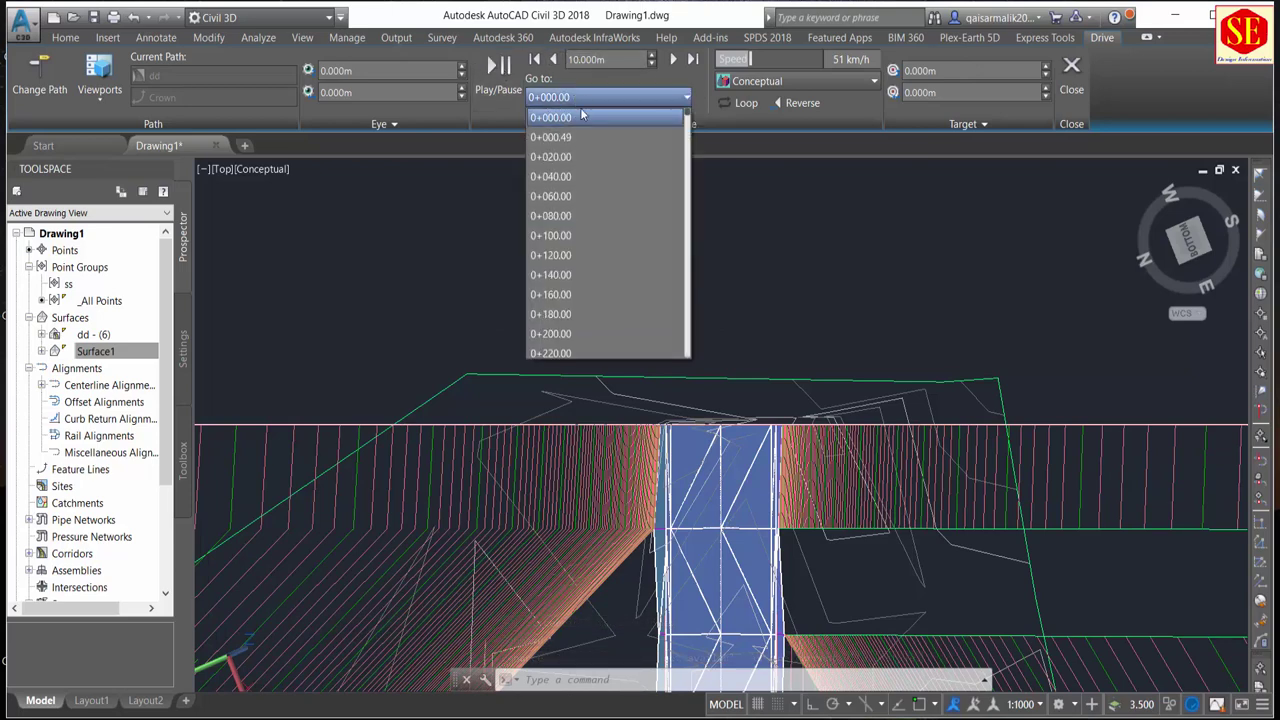
click(556, 139)
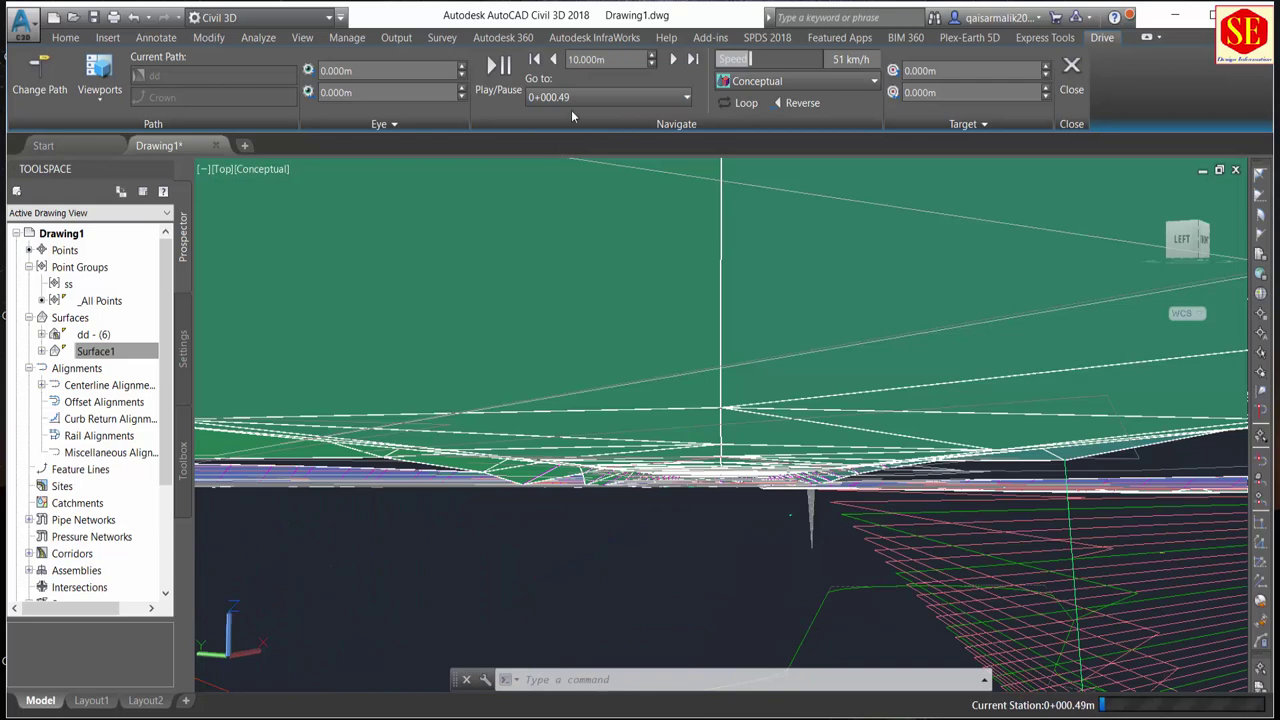
click(572, 99)
click(567, 157)
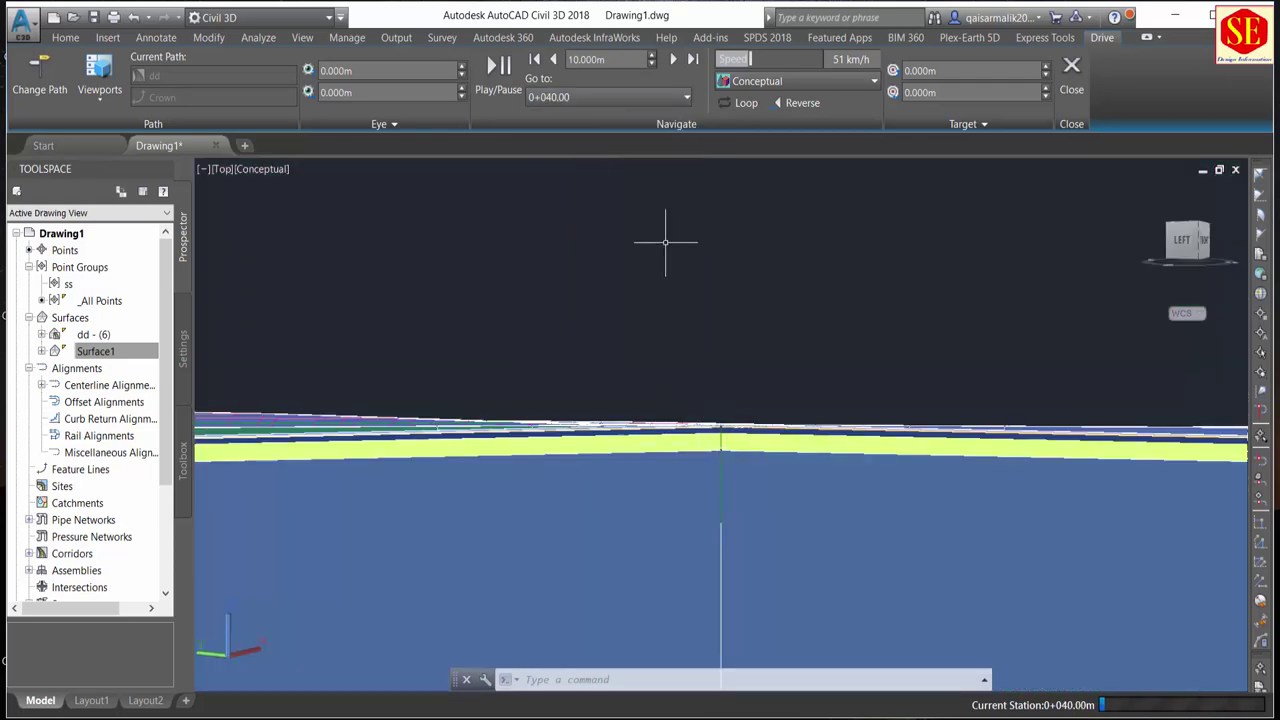
click(626, 101)
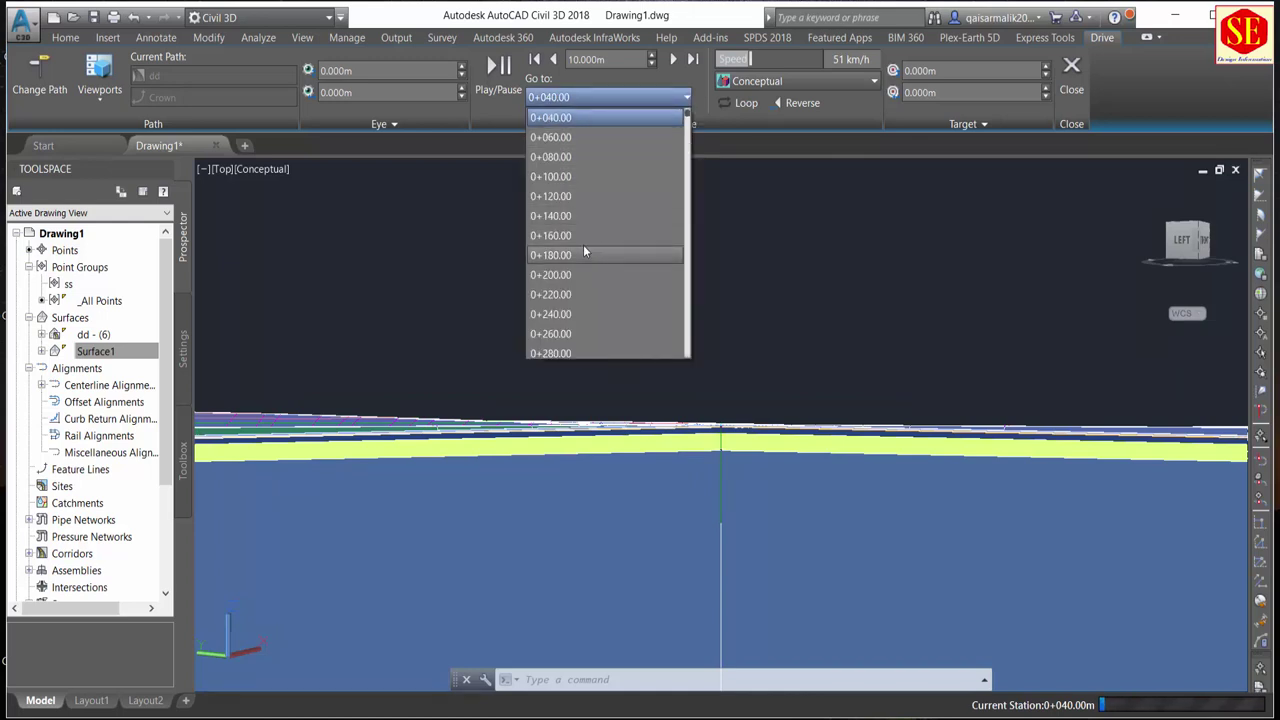
click(583, 244)
Jump to station 0+380.00 and advance two stations to 0+440.02
click(584, 95)
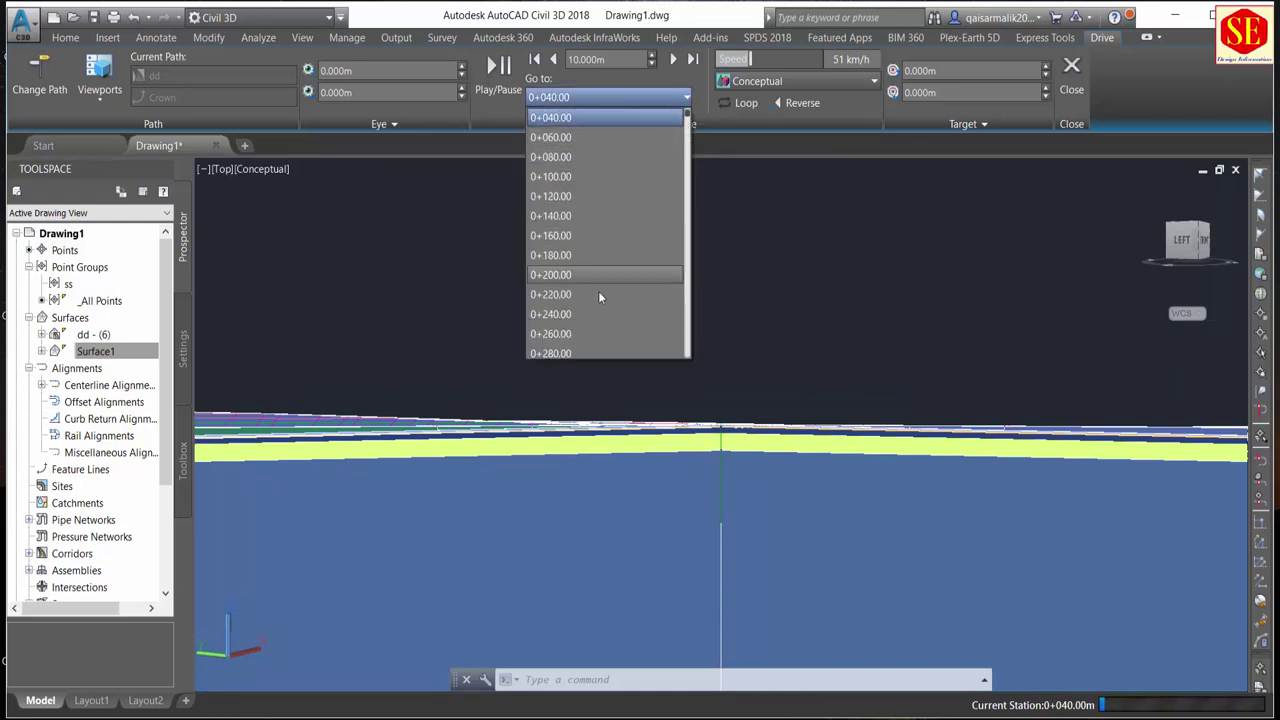
click(565, 294)
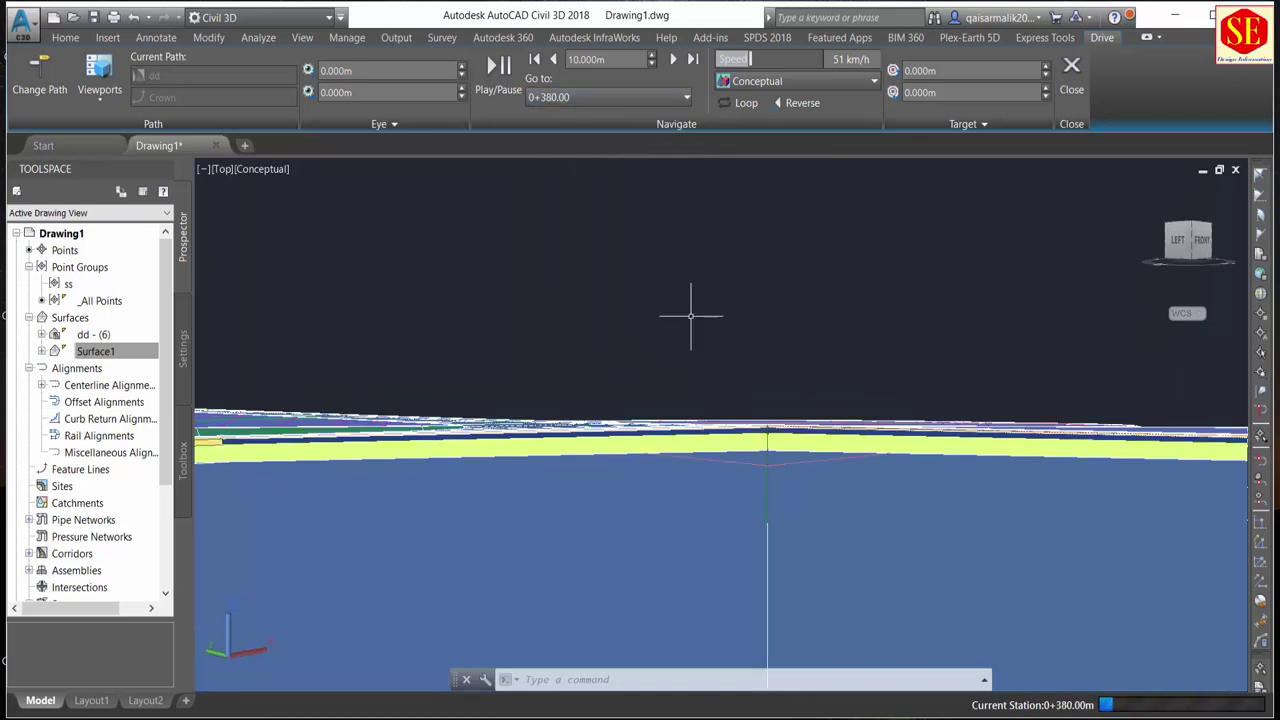
click(676, 59)
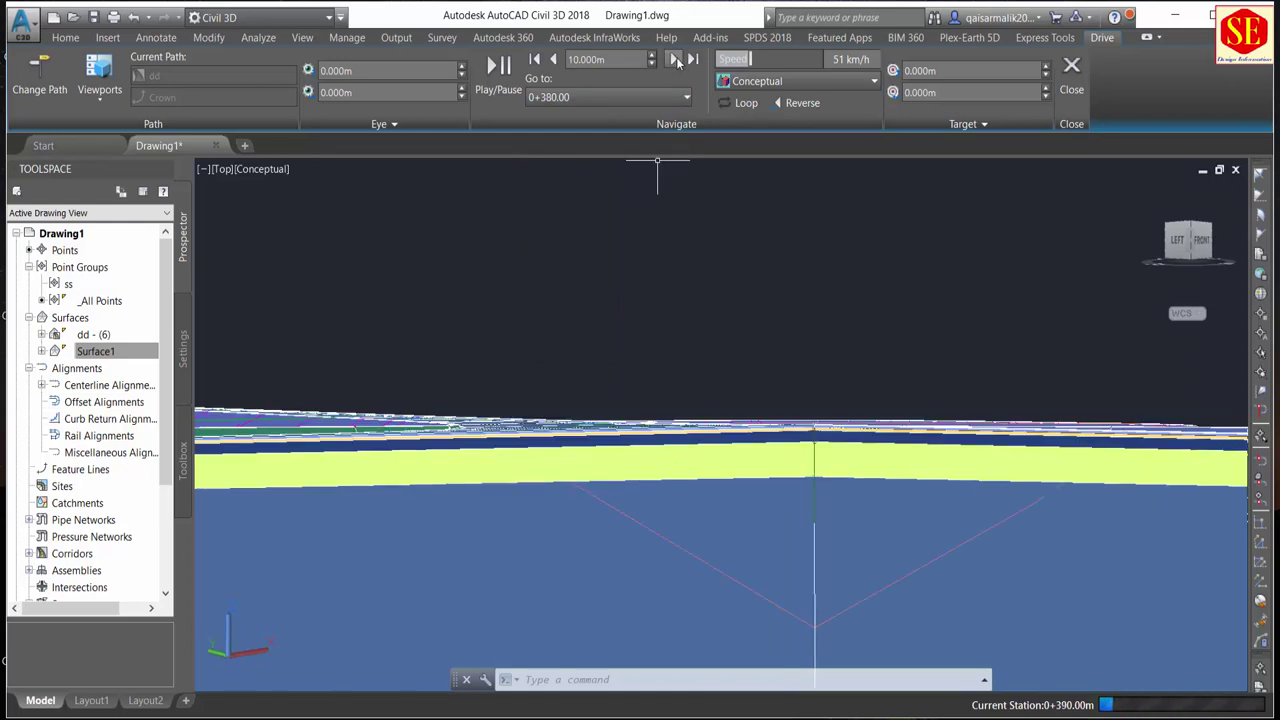
click(676, 59)
Advance one more station and set the eye height to 20 m, after first trying 10 m
click(676, 59)
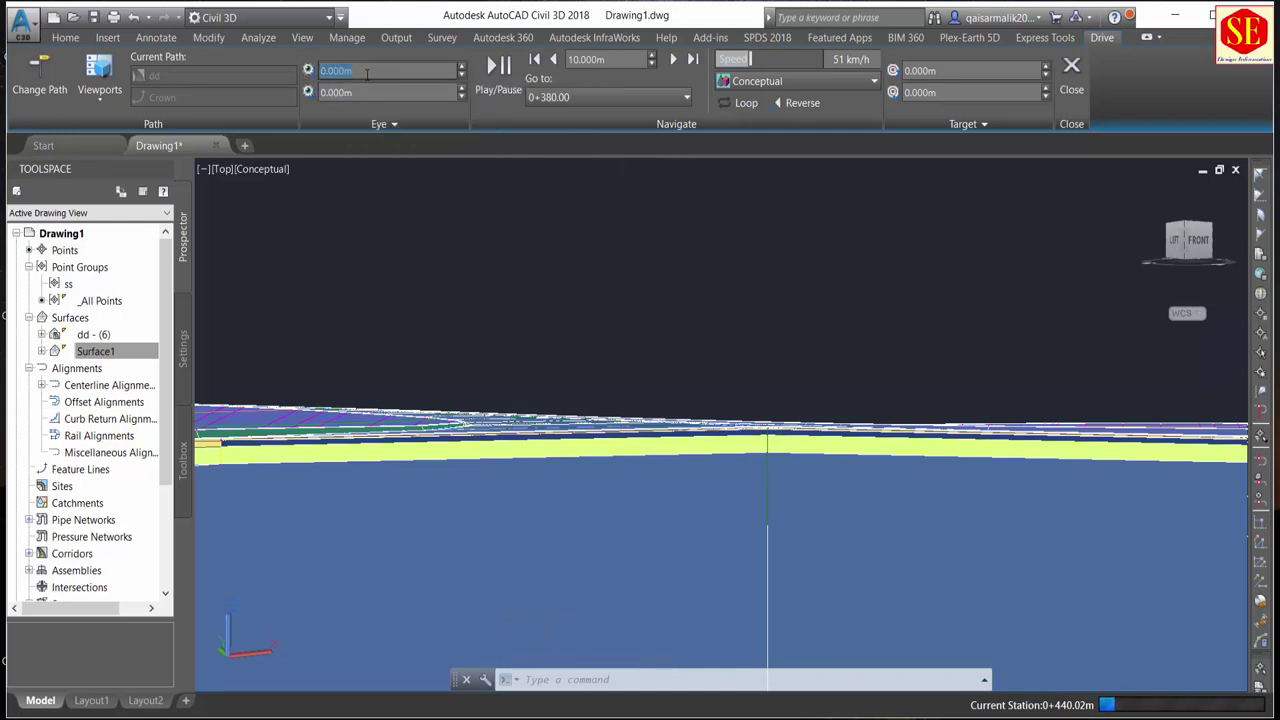
drag(356, 70, 318, 70)
text(10)
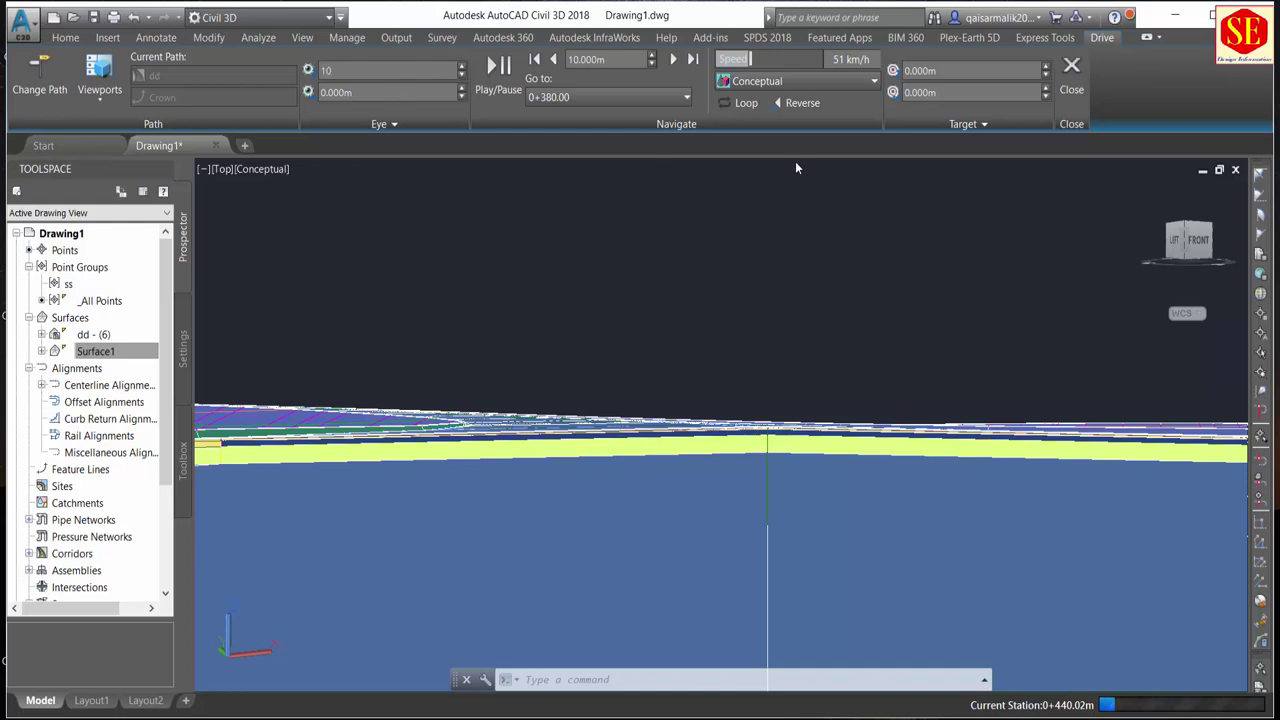
key(Return)
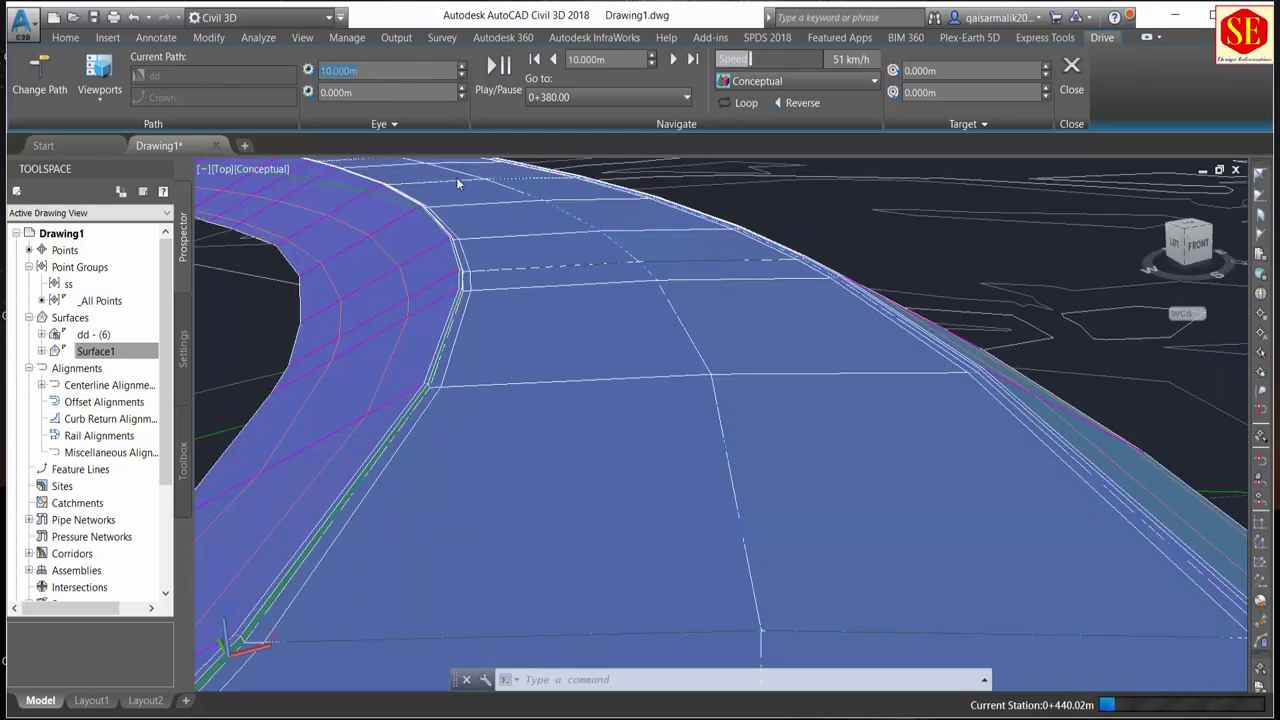
drag(371, 70, 322, 72)
key(Return)
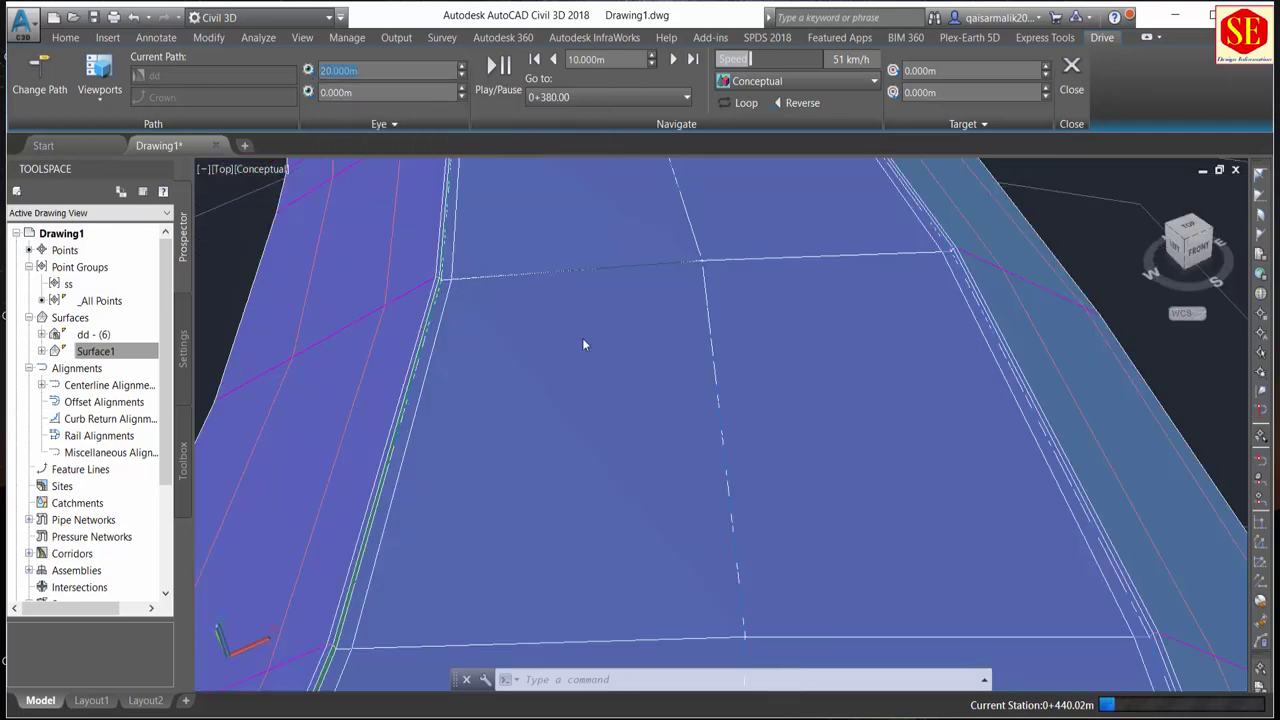
Set the eye offset to 10 m, after first trying -10 m
drag(370, 92, 307, 100)
double_click(370, 92)
key(Return)
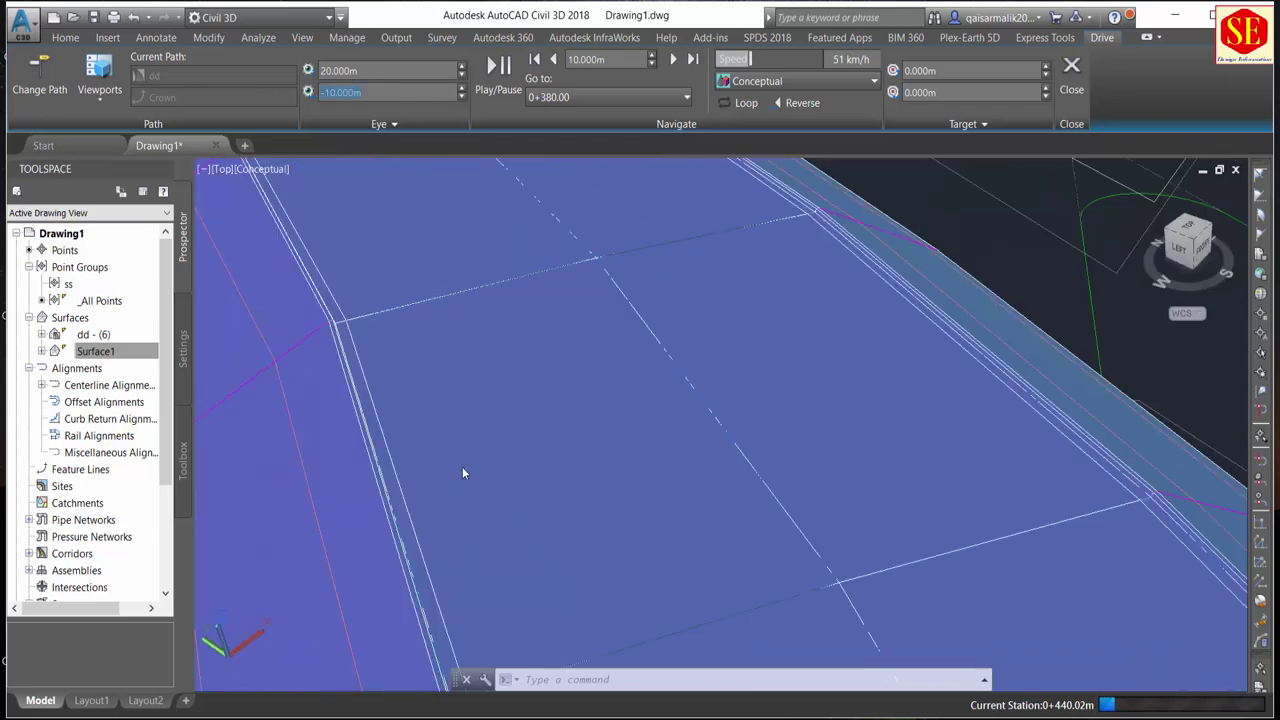
click(375, 95)
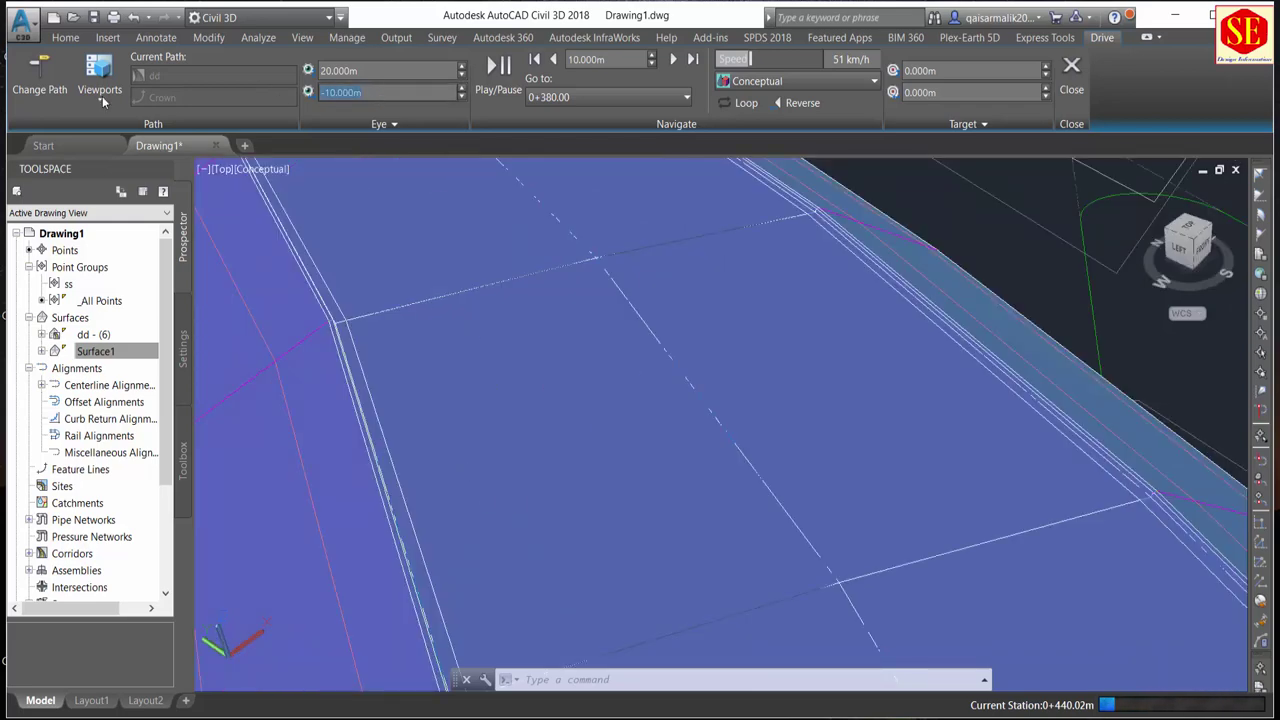
text(10)
key(Return)
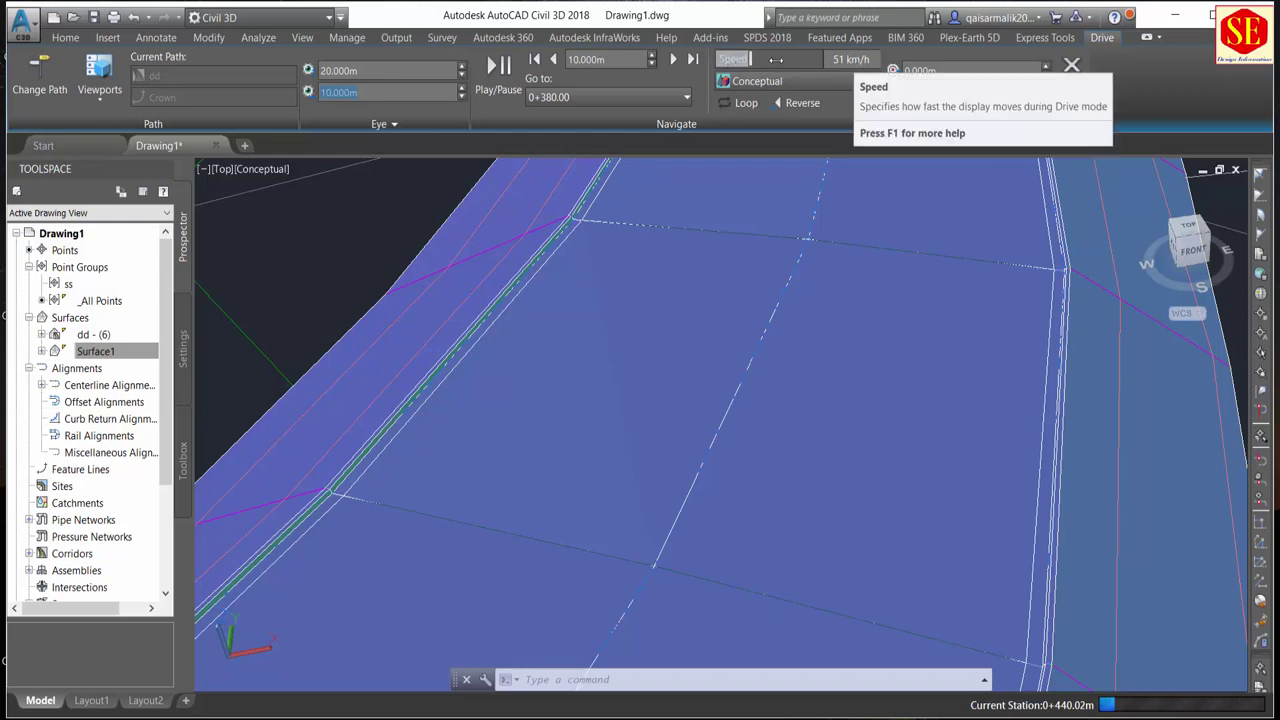
Raise the drive speed from 51 to 145 km/h and list the available visual styles
mouse_move(750, 59)
mouse_down()
mouse_move(768, 58)
mouse_move(732, 59)
mouse_up()
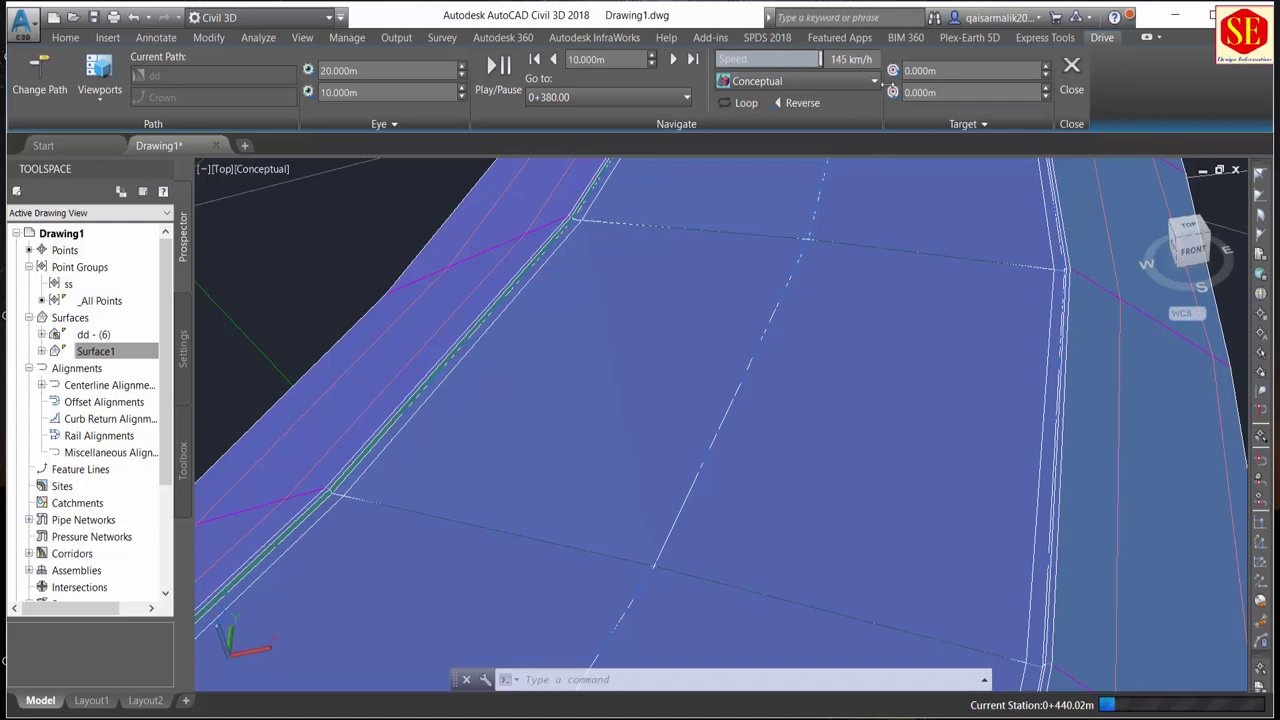
drag(820, 59, 824, 59)
click(804, 82)
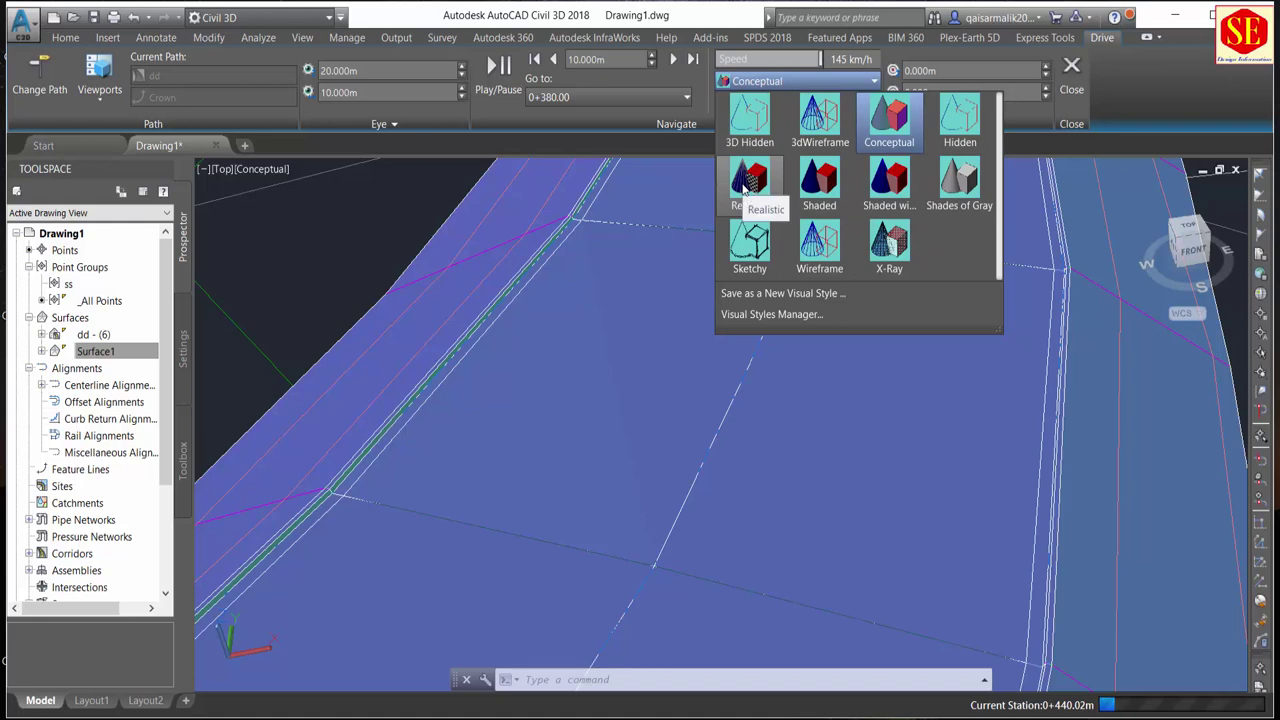
Switch the drive view to Realistic and orbit to overlook the corridor network
click(782, 188)
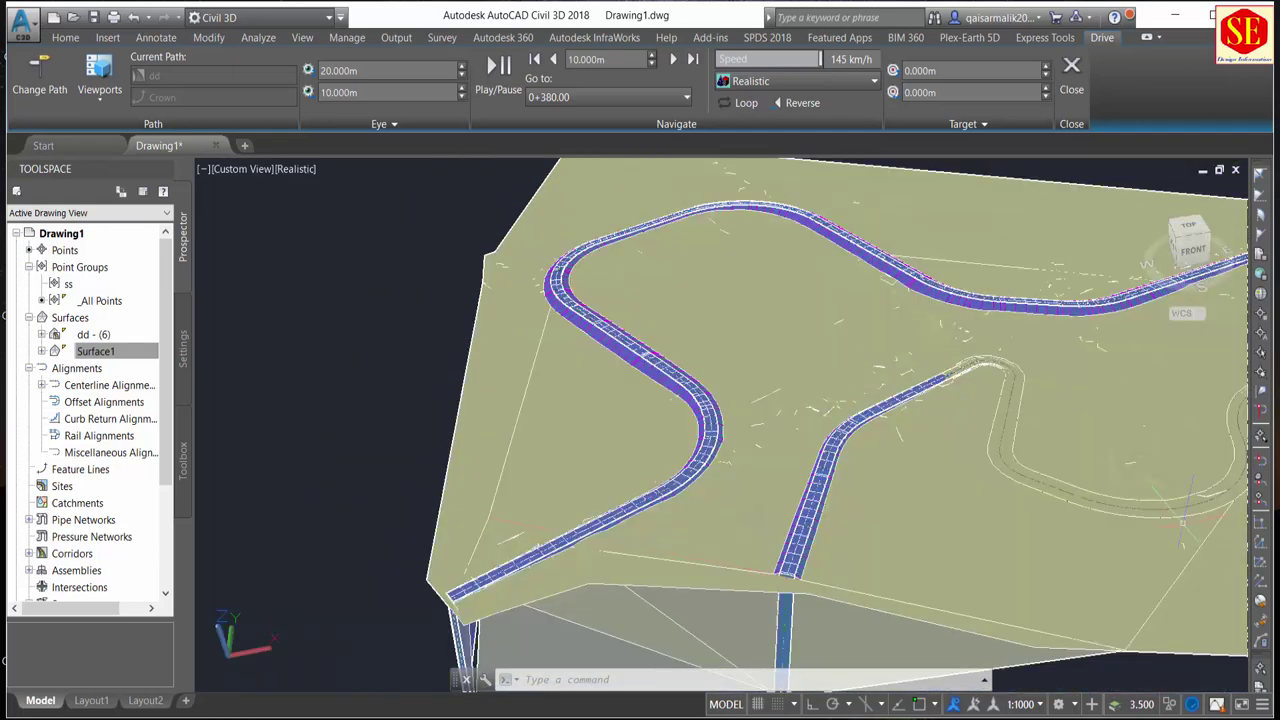
shift+middle_drag(1183, 525, 733, 545)
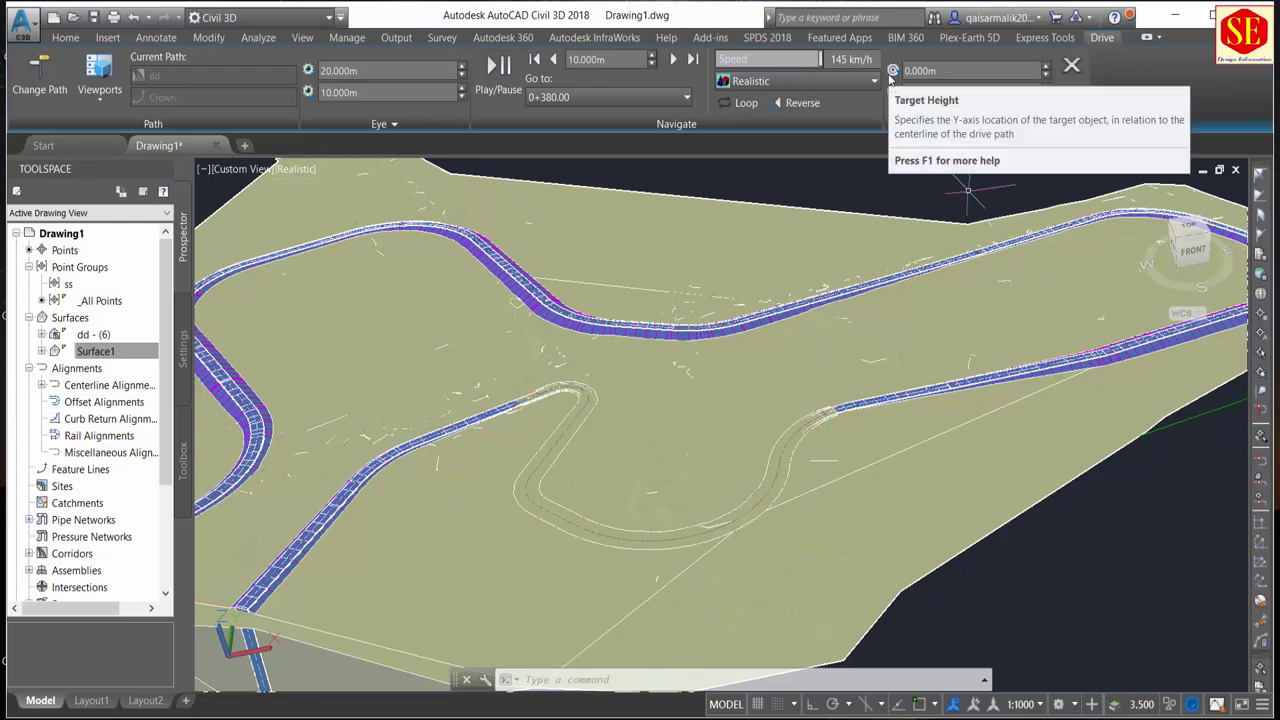
Set target height to 10 m, step forward to station 0+500.04, and set target offset to 5 m
double_click(954, 71)
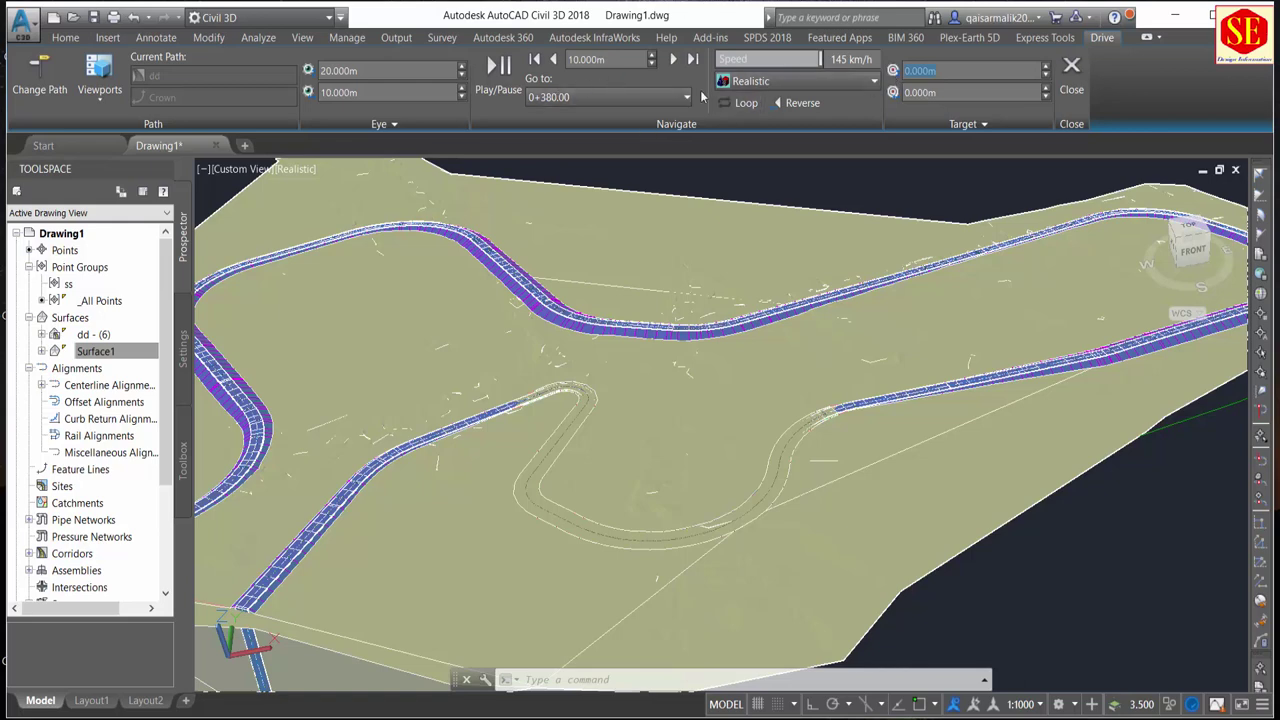
click(673, 61)
text(10)
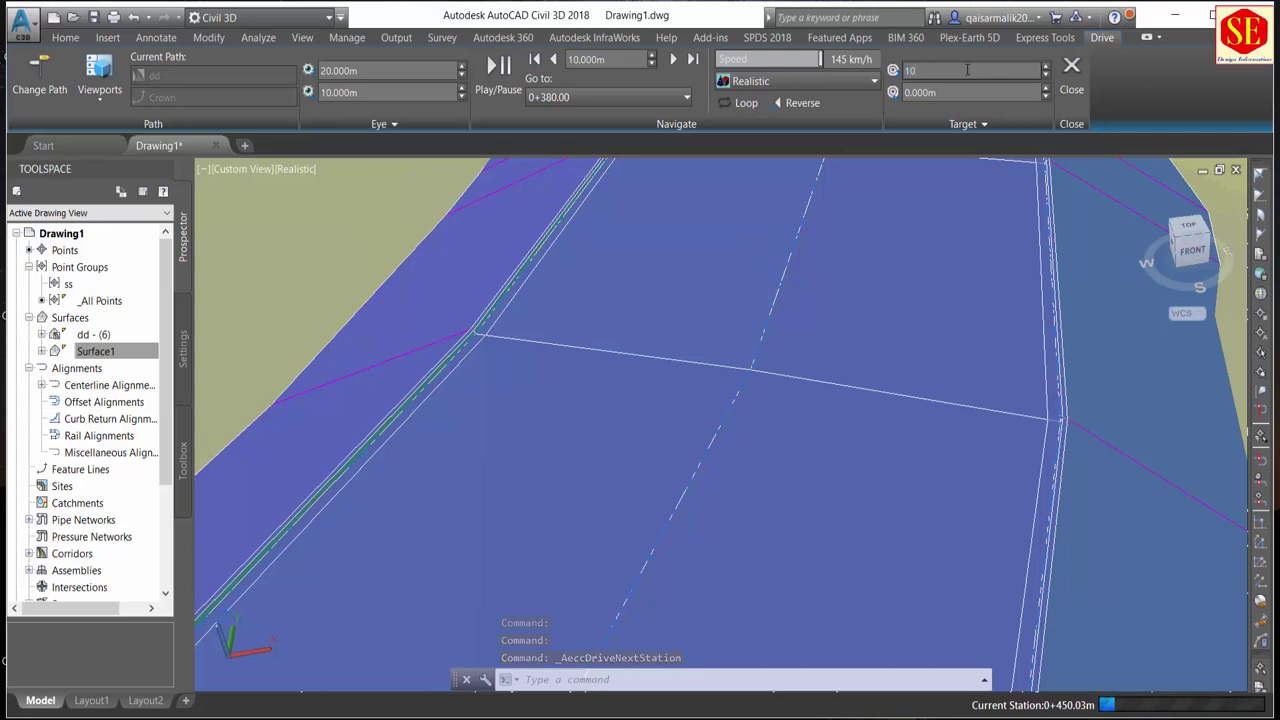
key(Return)
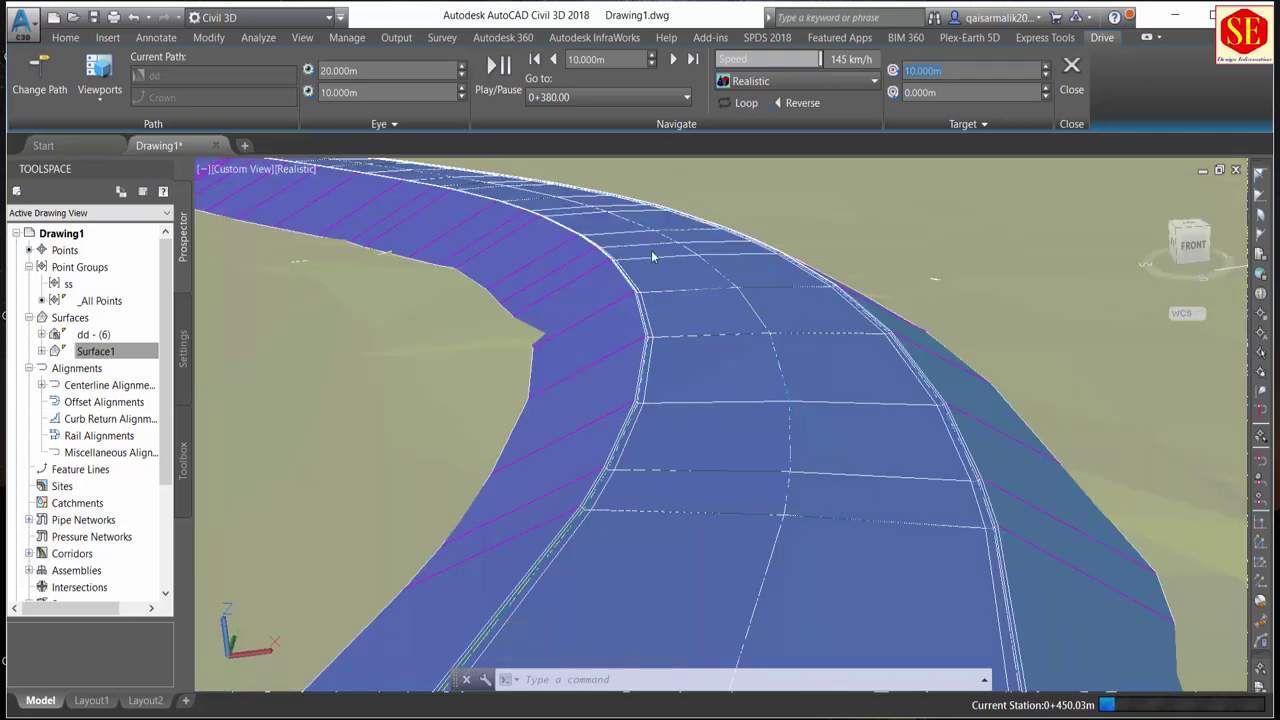
click(675, 60)
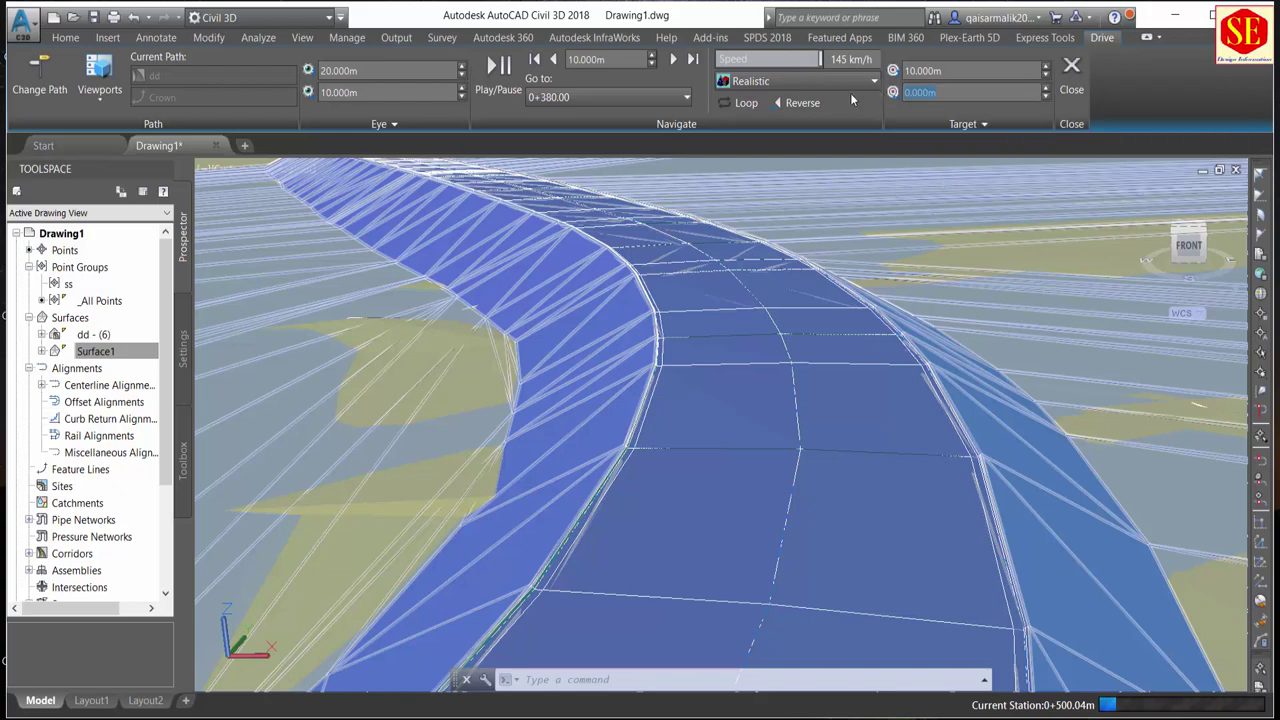
text(5)
key(Return)
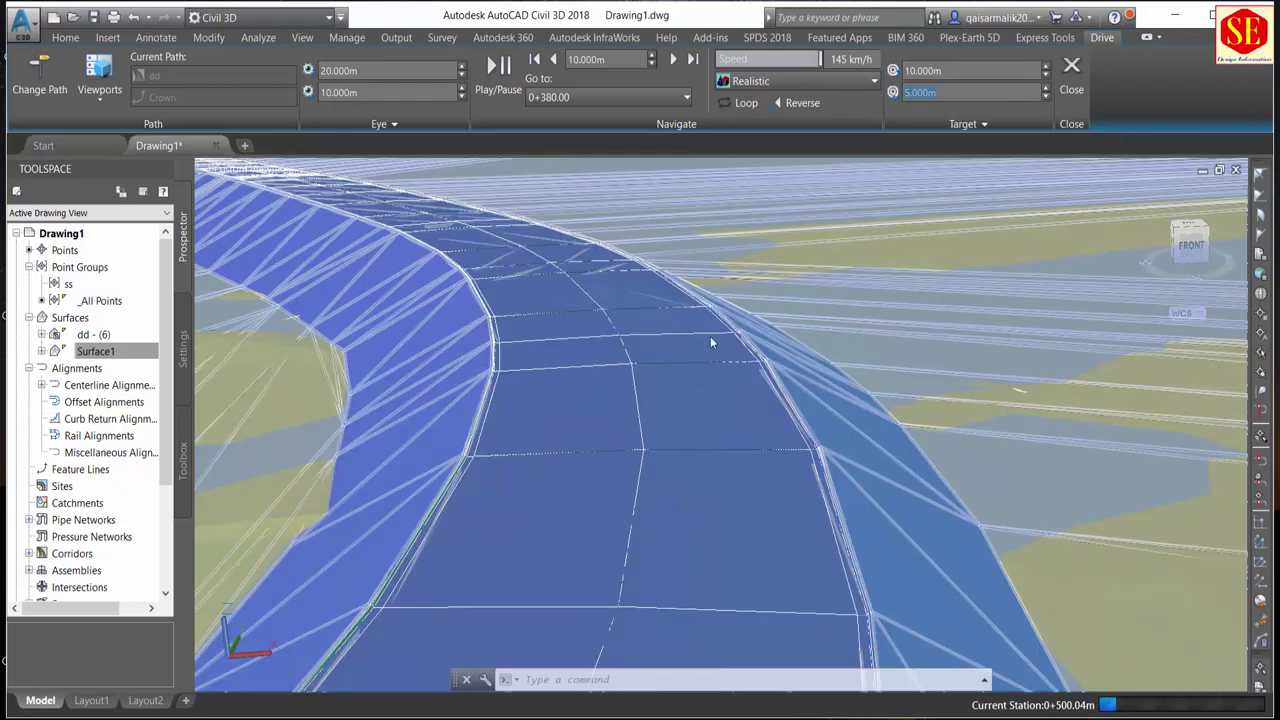
Jump the drive back to station 0+080.00 and cancel the pending command with Esc
click(584, 99)
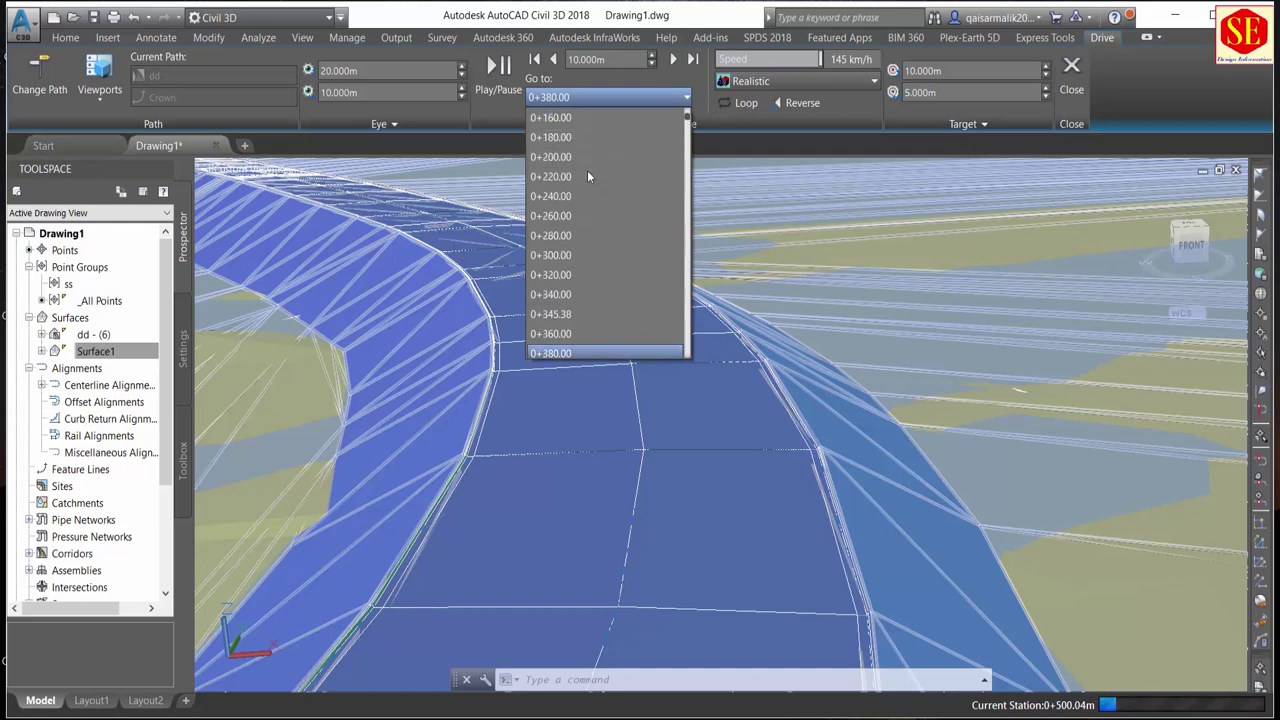
scroll(545, 215, up, 3)
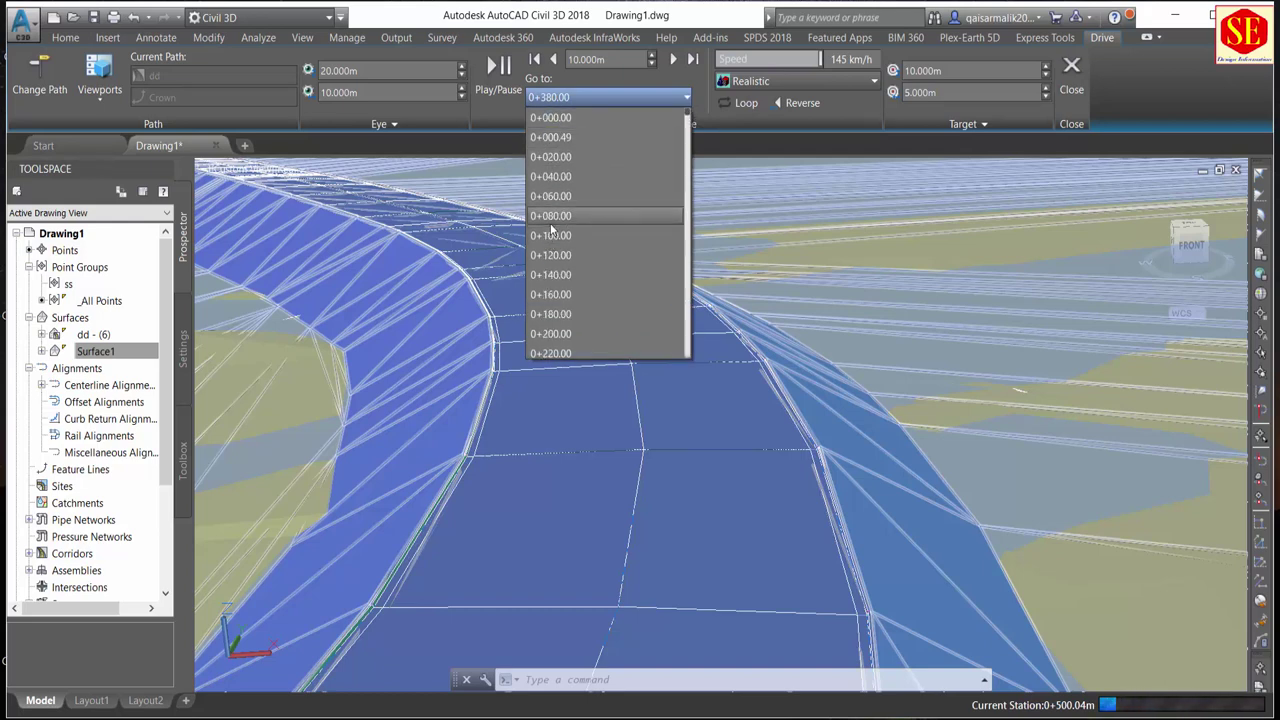
click(551, 220)
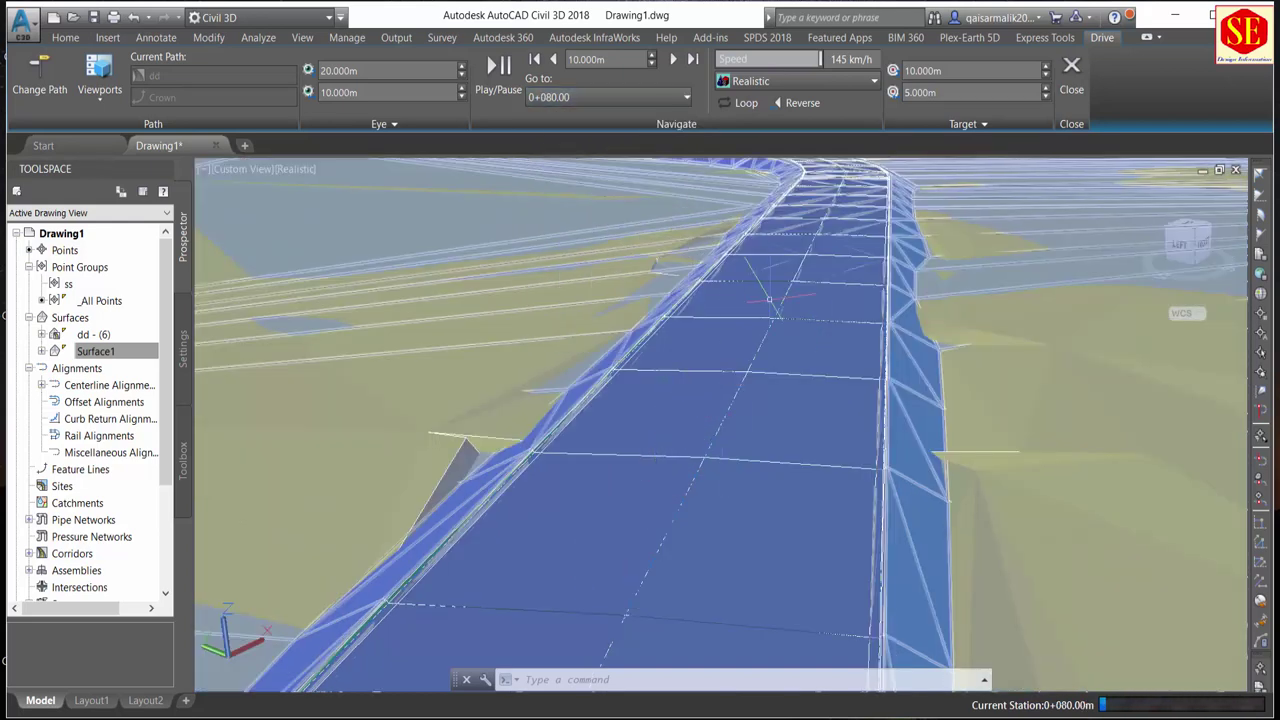
key(Escape)
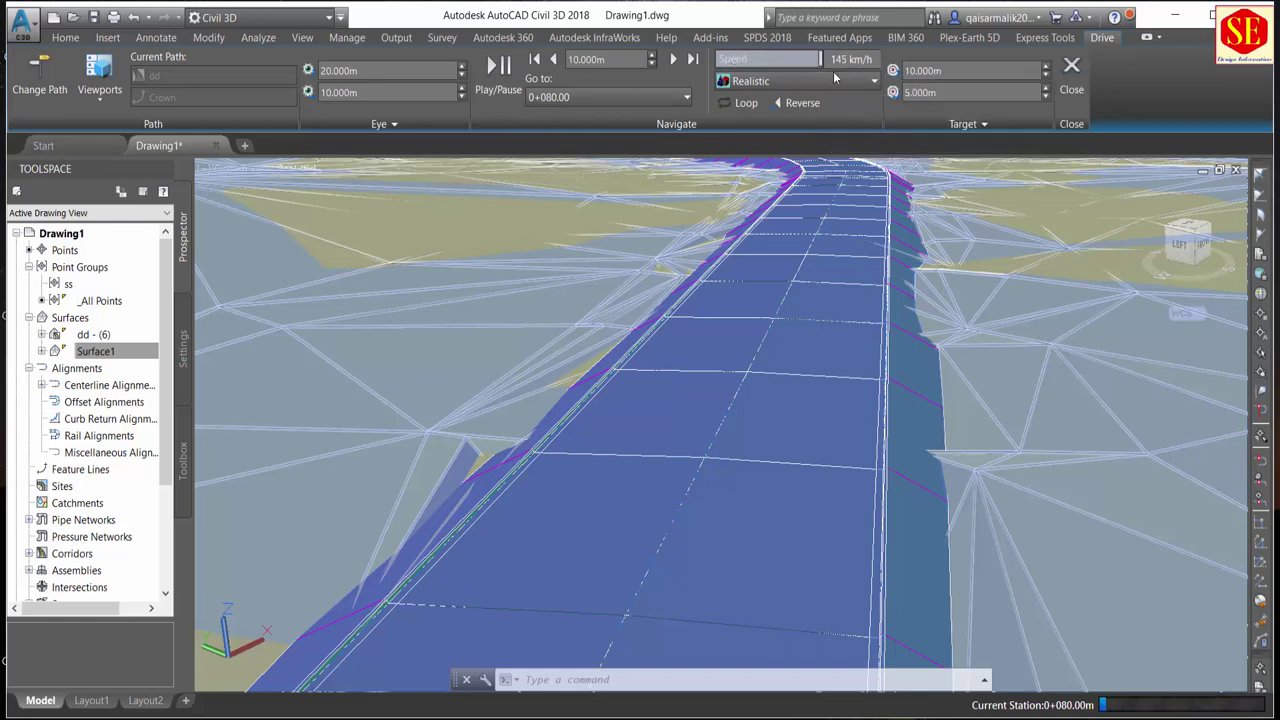
Play the drive-through along the corridor at 145 km/h
click(502, 66)
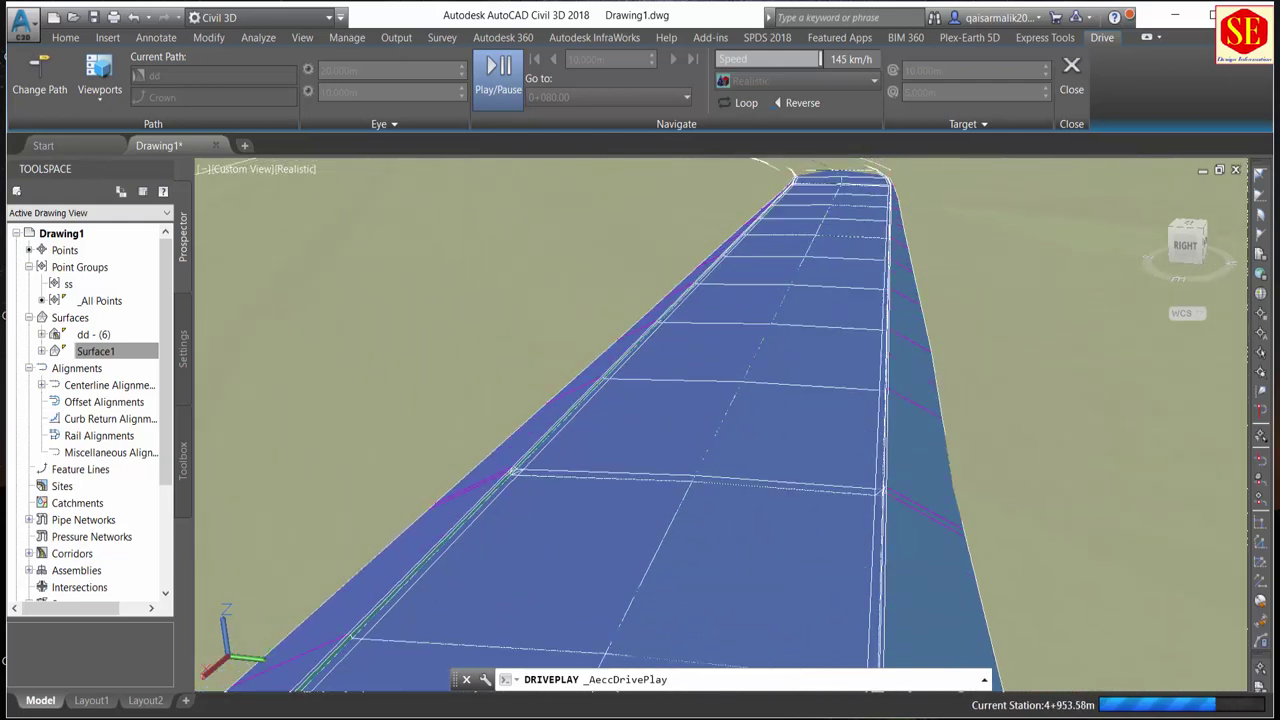
Pause and resume the drive twice, finally stopping it at station 6+850.89
click(498, 68)
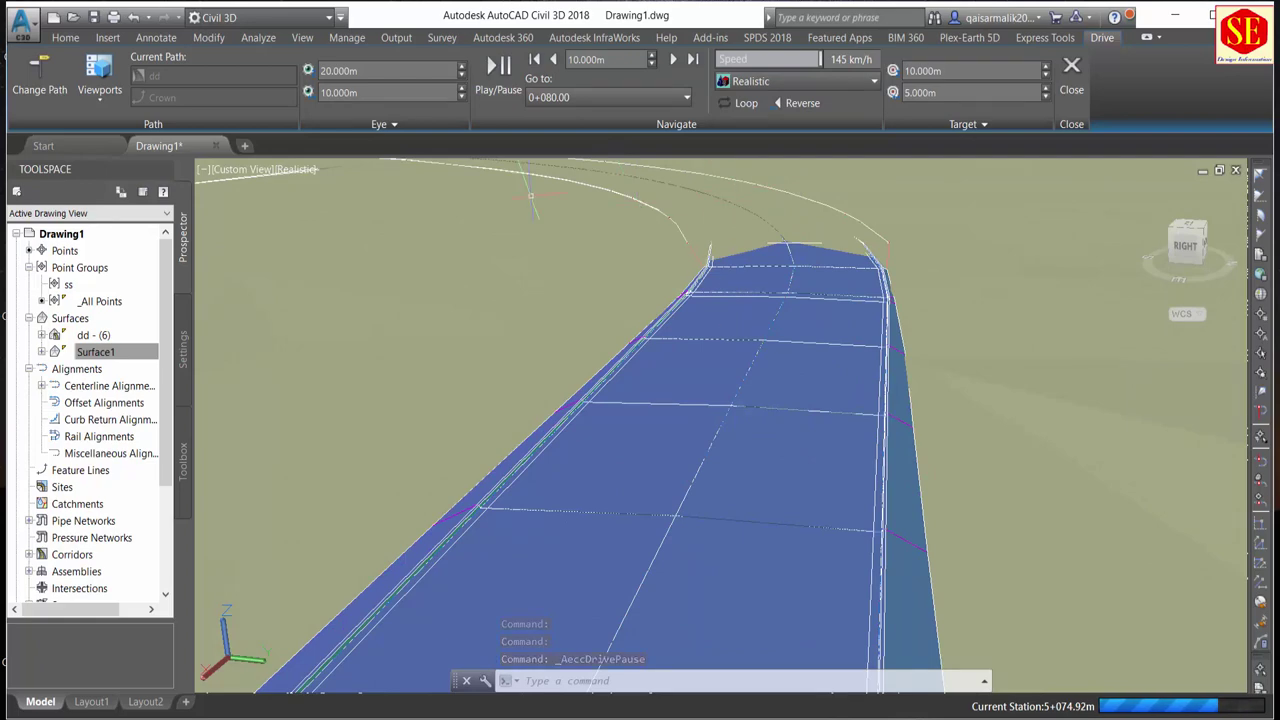
click(505, 66)
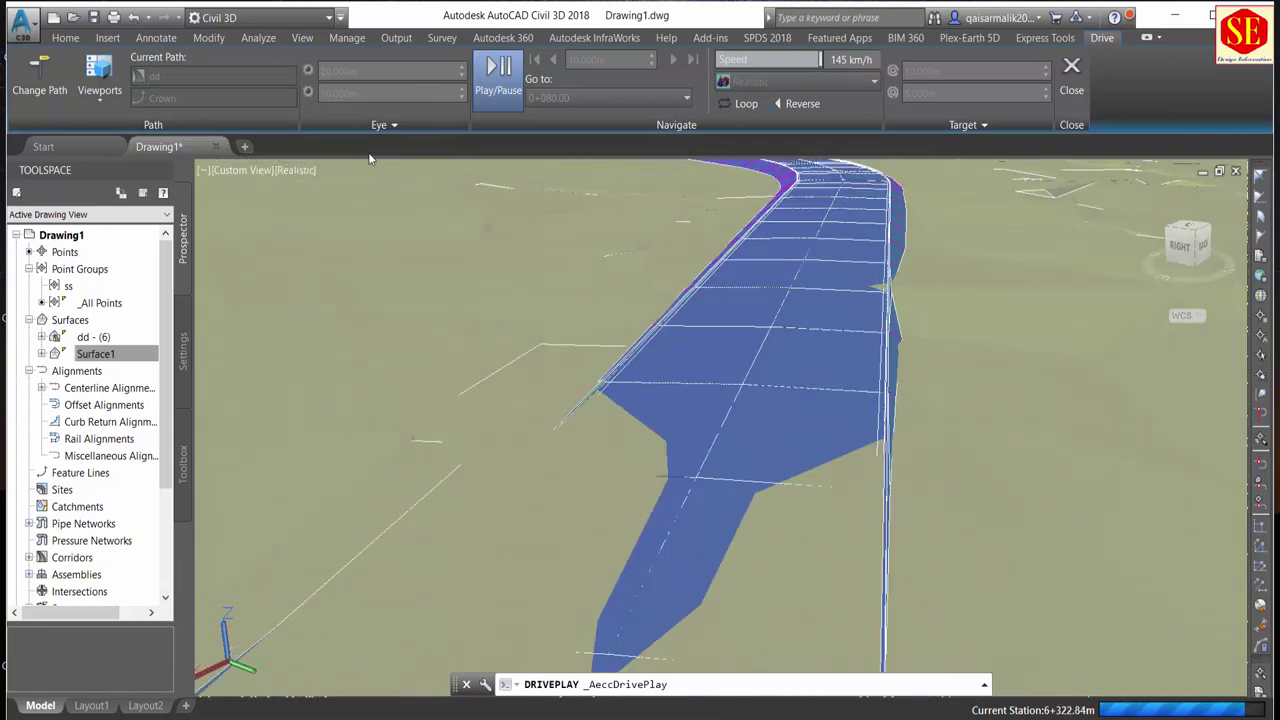
click(517, 105)
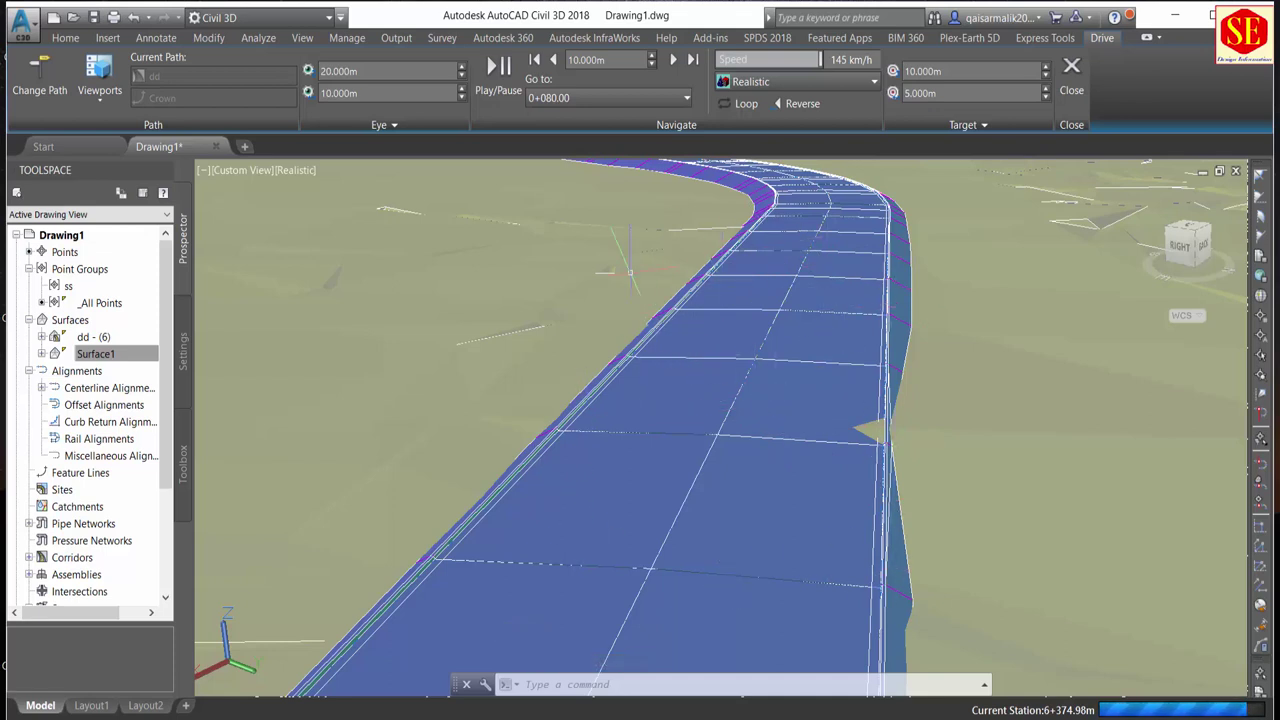
click(498, 66)
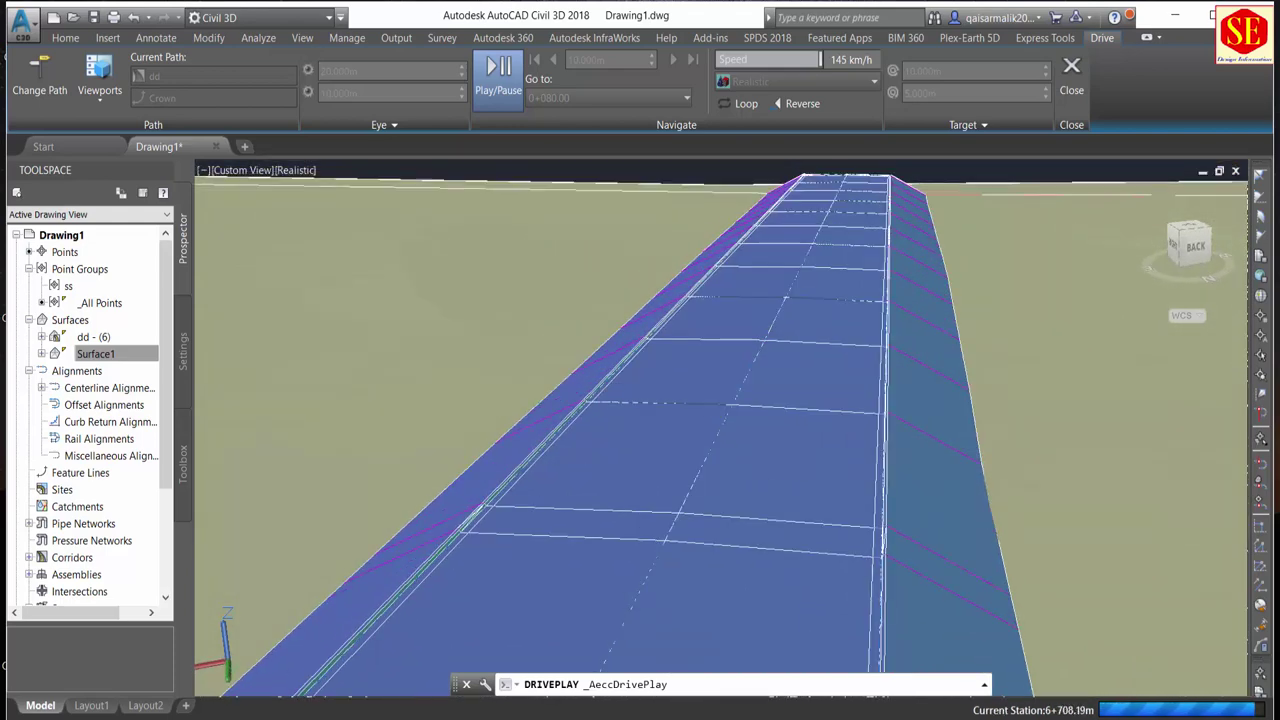
click(497, 74)
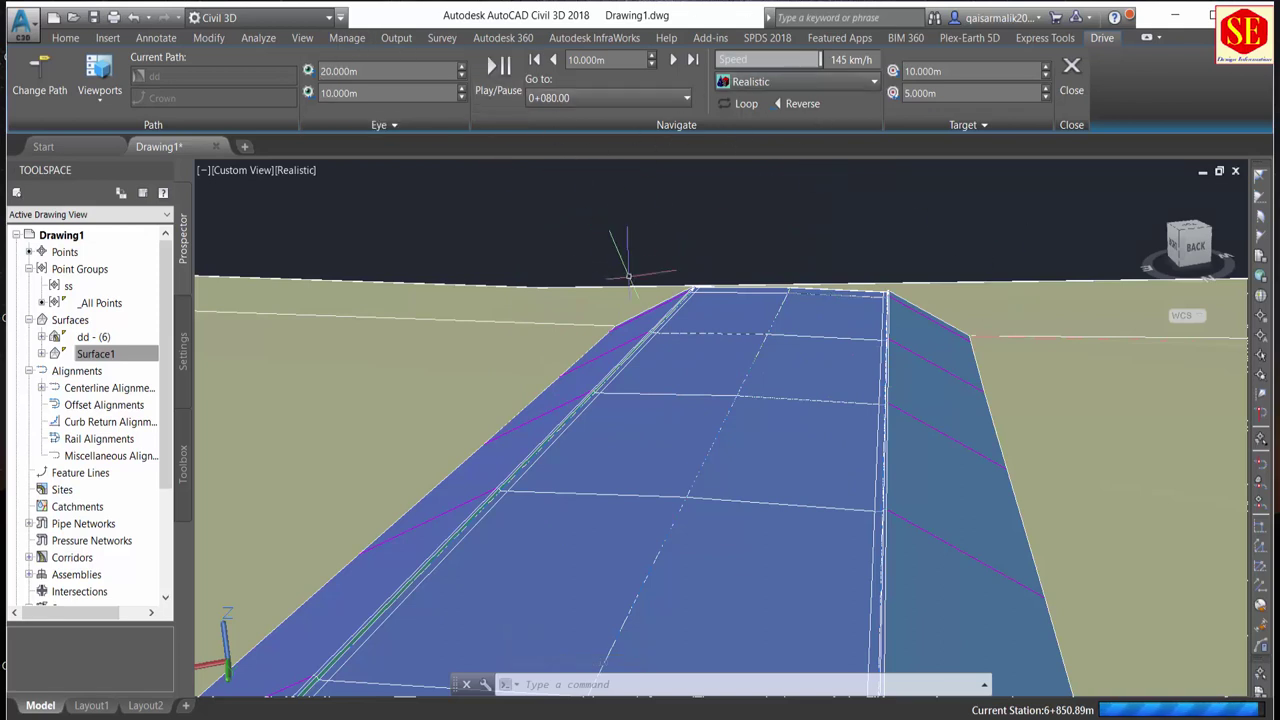
Jump the drive to station 0+100.00 with eye offset -10 and target height 25
click(618, 97)
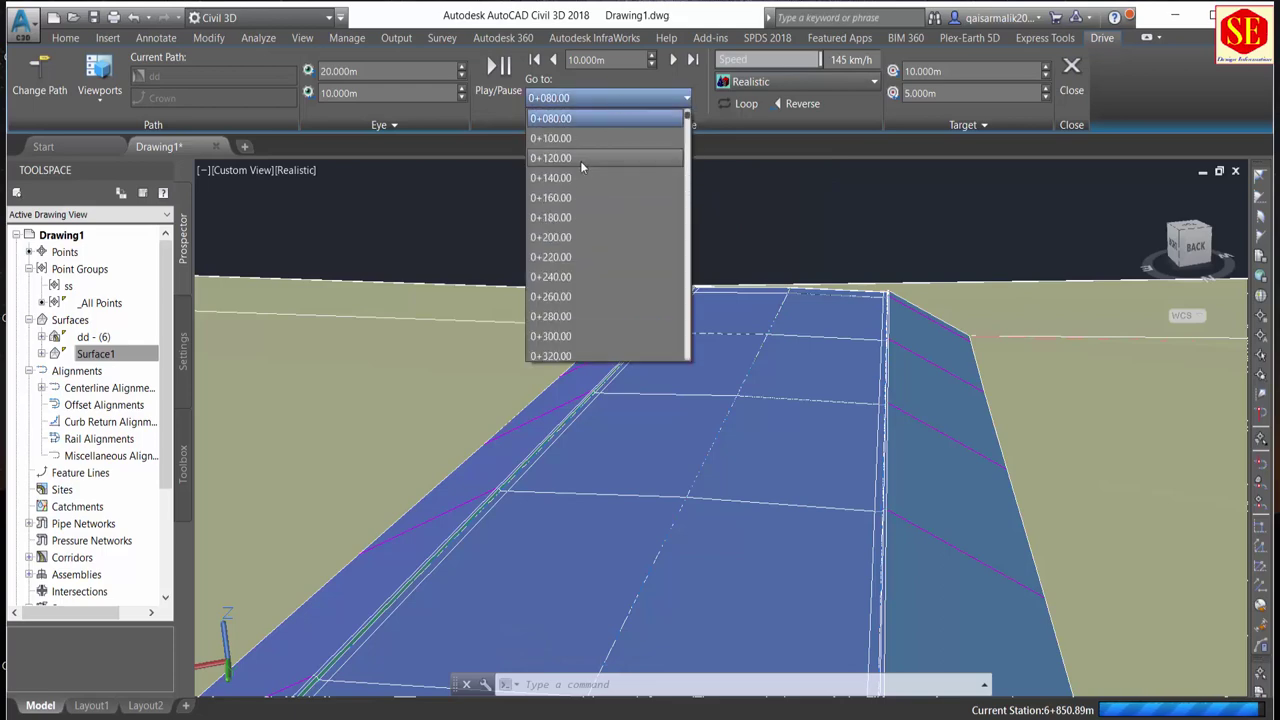
click(592, 141)
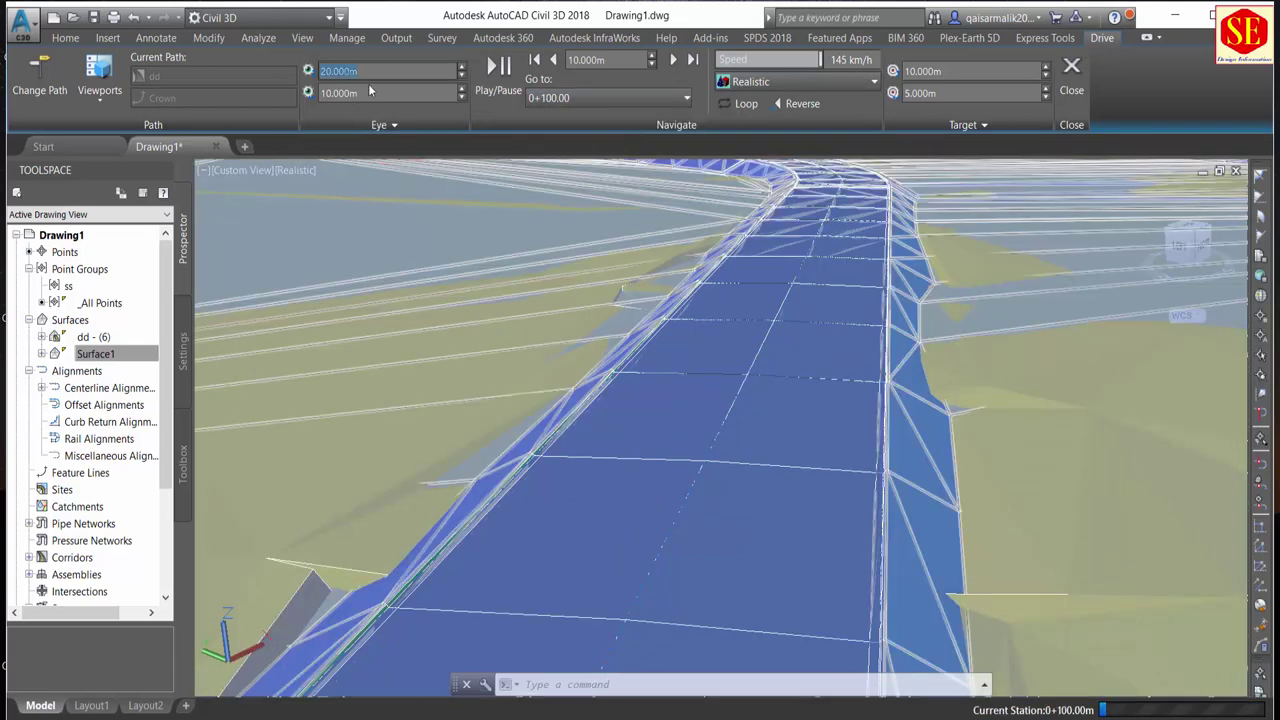
text(-)
text(10)
key(Return)
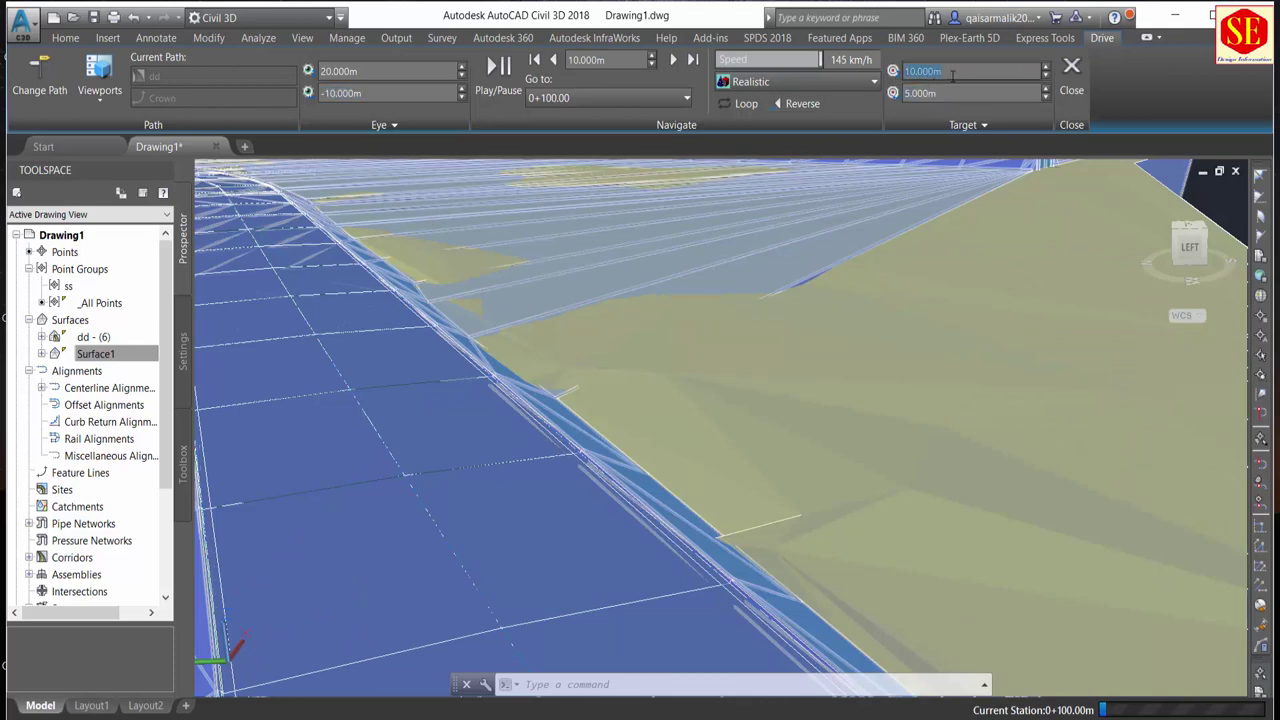
text(25)
key(Return)
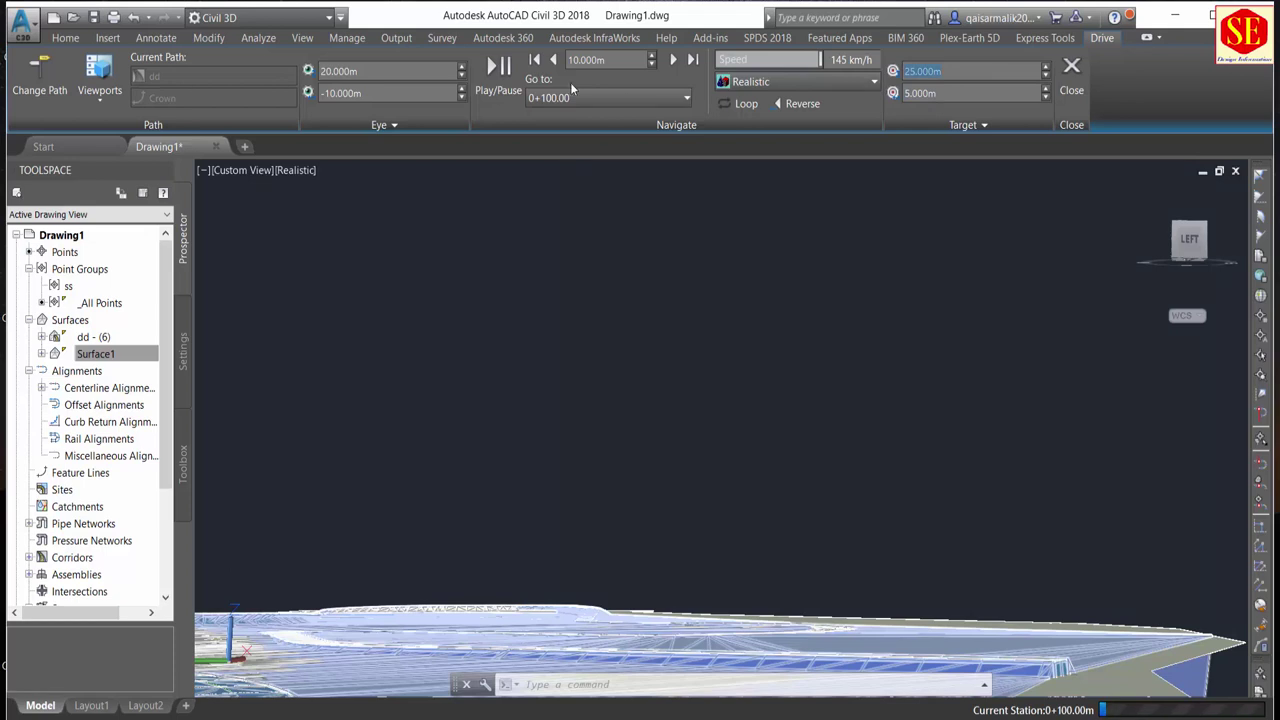
Step to station 0+110.00 and set target height 15 and target offset 0
click(672, 60)
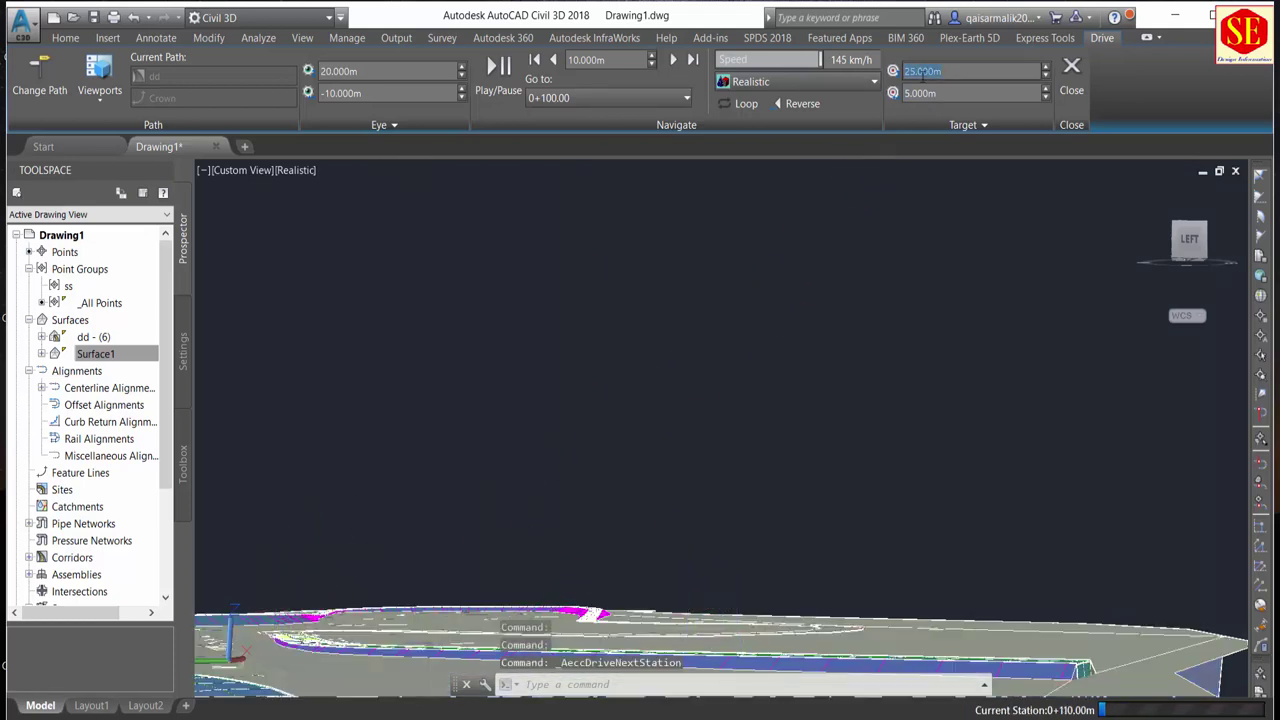
text(10)
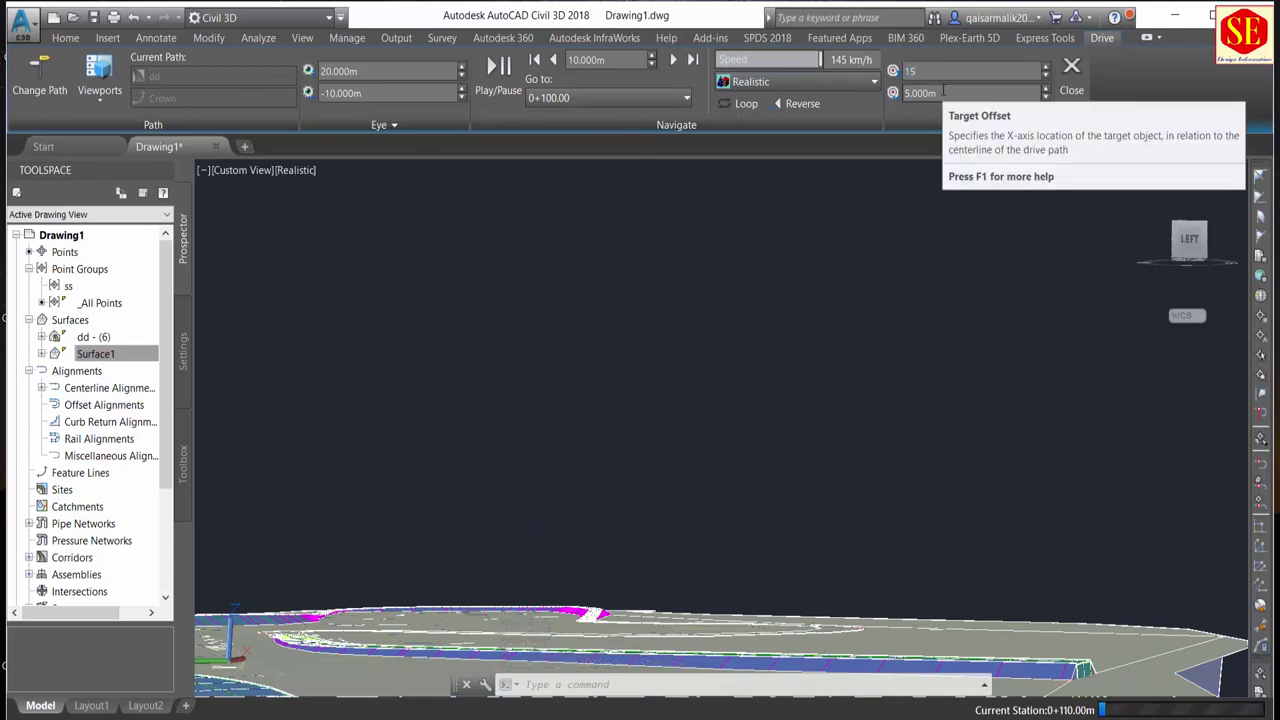
key(Return)
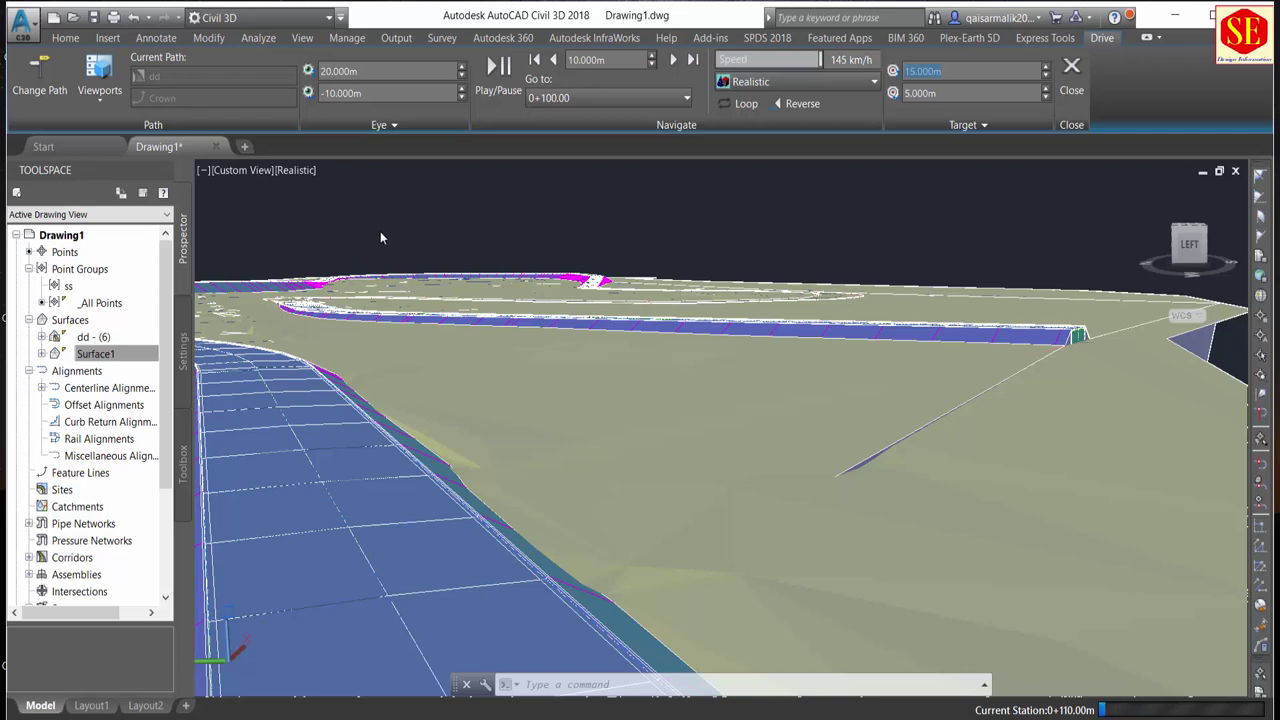
click(946, 72)
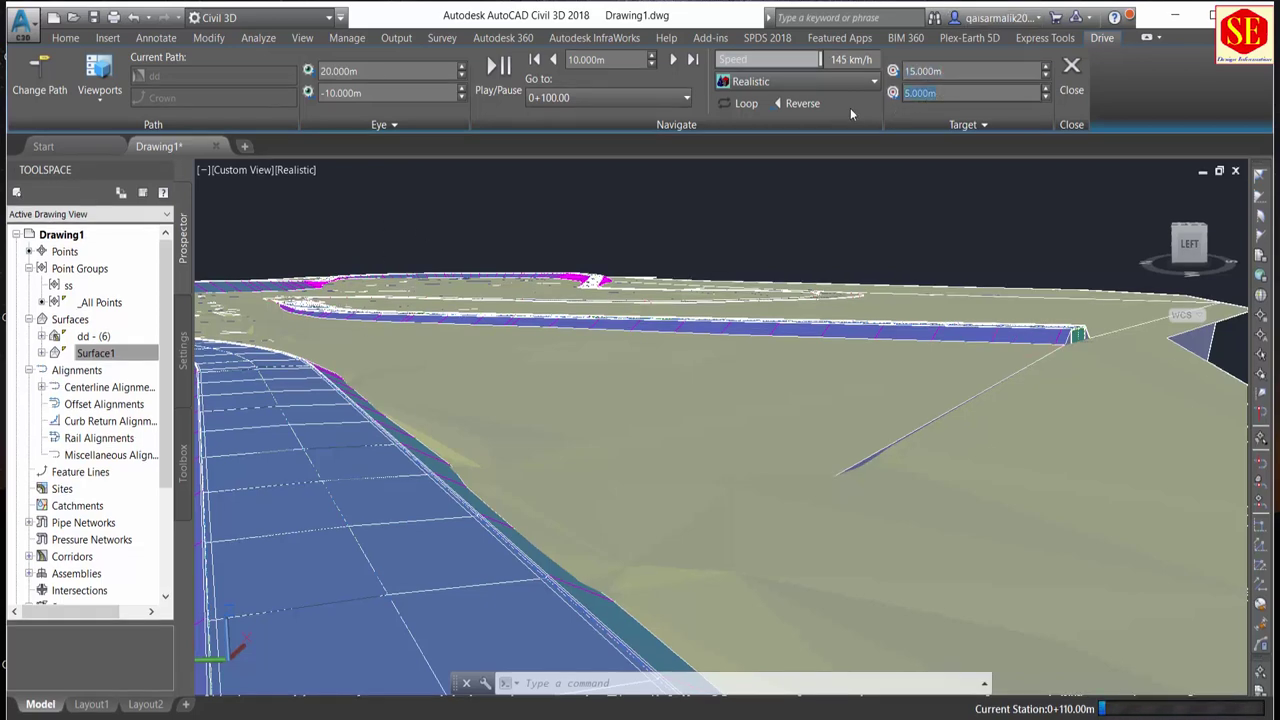
text(0)
key(Return)
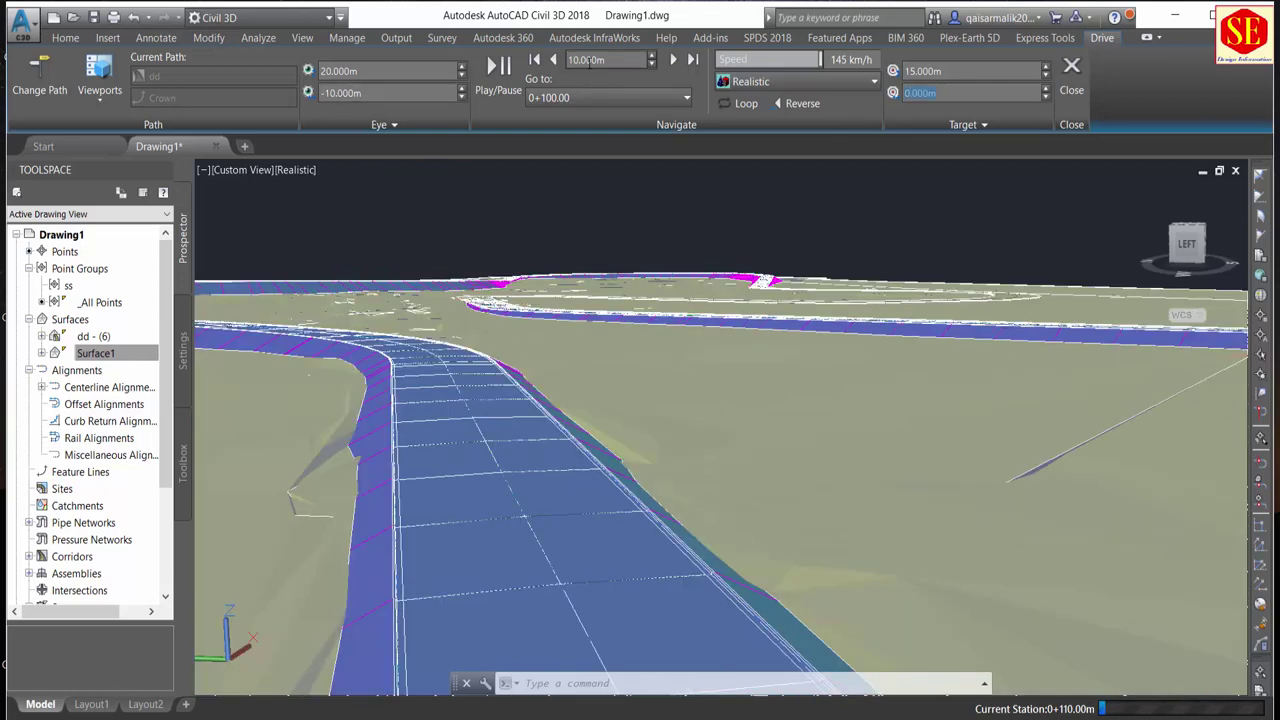
Replay the drive, pause it at station 1+213.95, and select the -10.000 m eye value
click(493, 66)
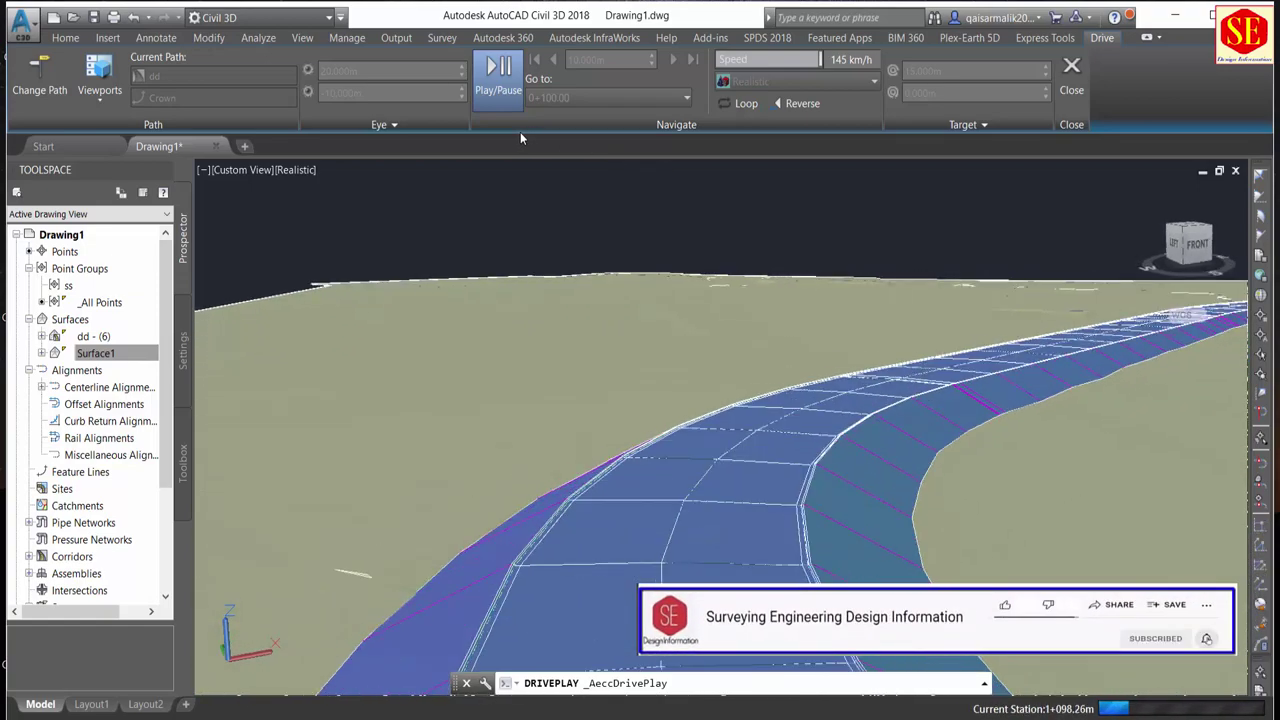
click(498, 70)
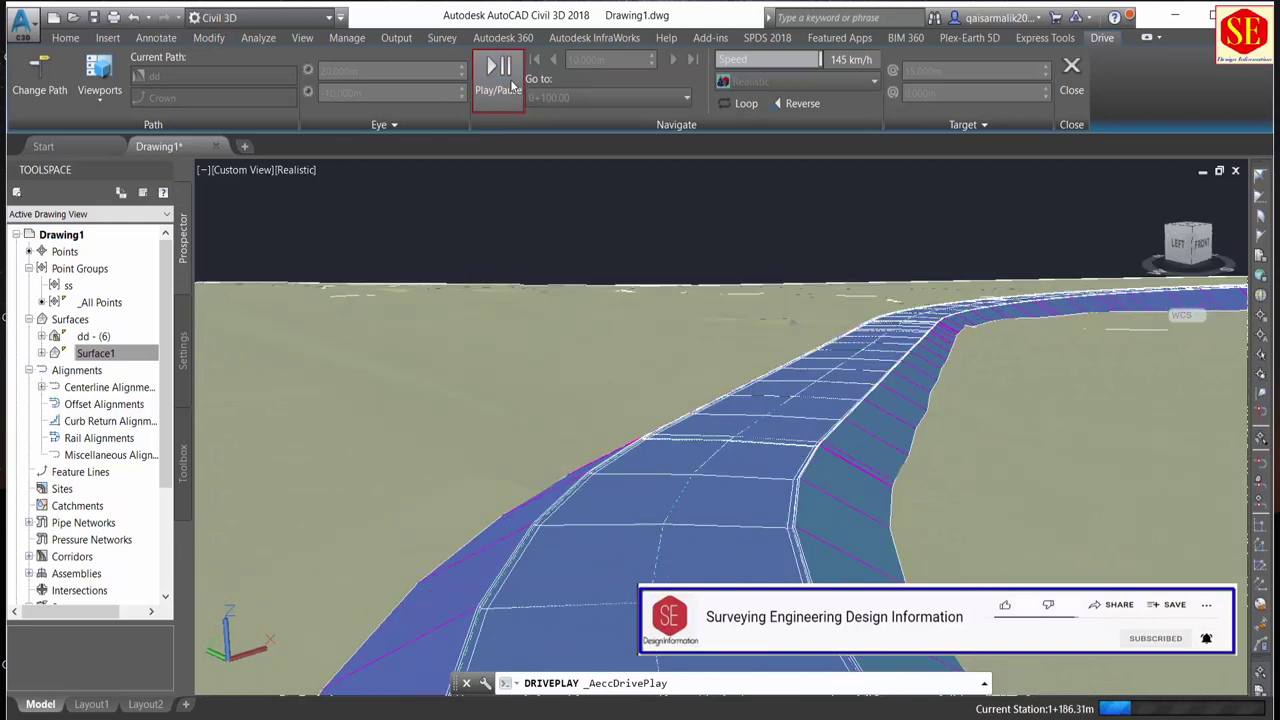
double_click(359, 93)
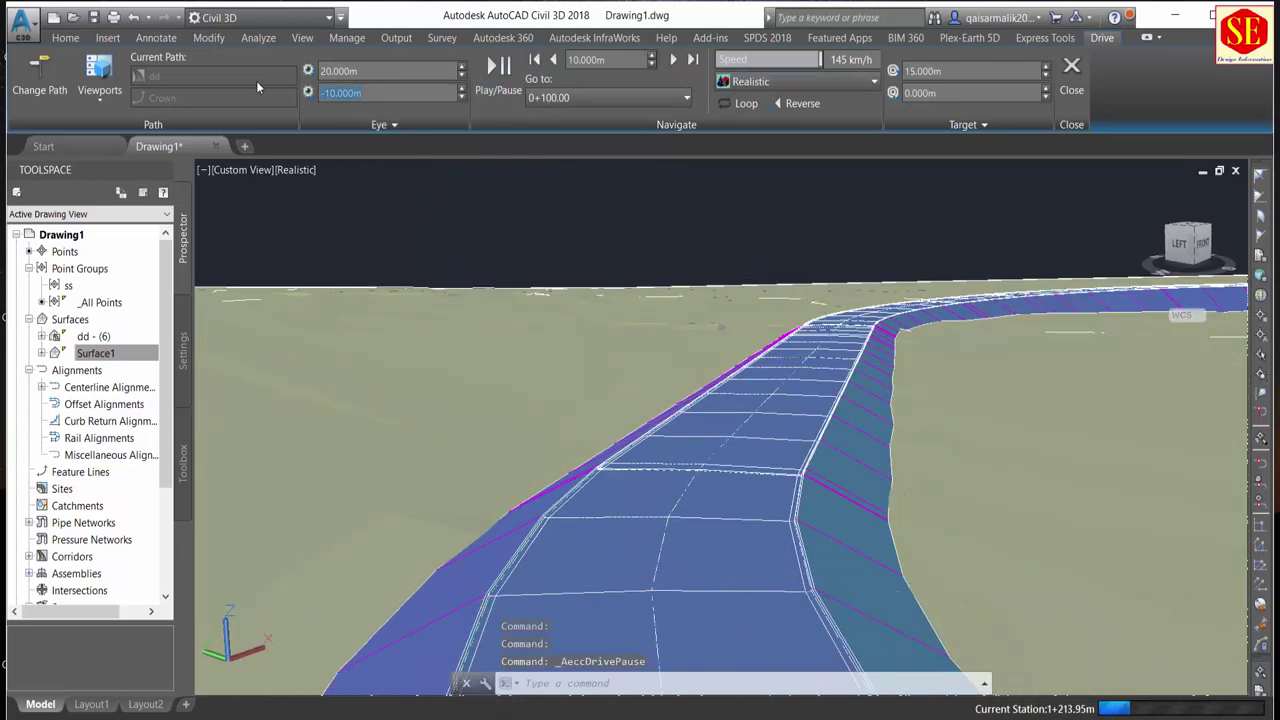
Set the eye value to 10 and the target to 5, then replay and pause the drive
text(10)
key(Return)
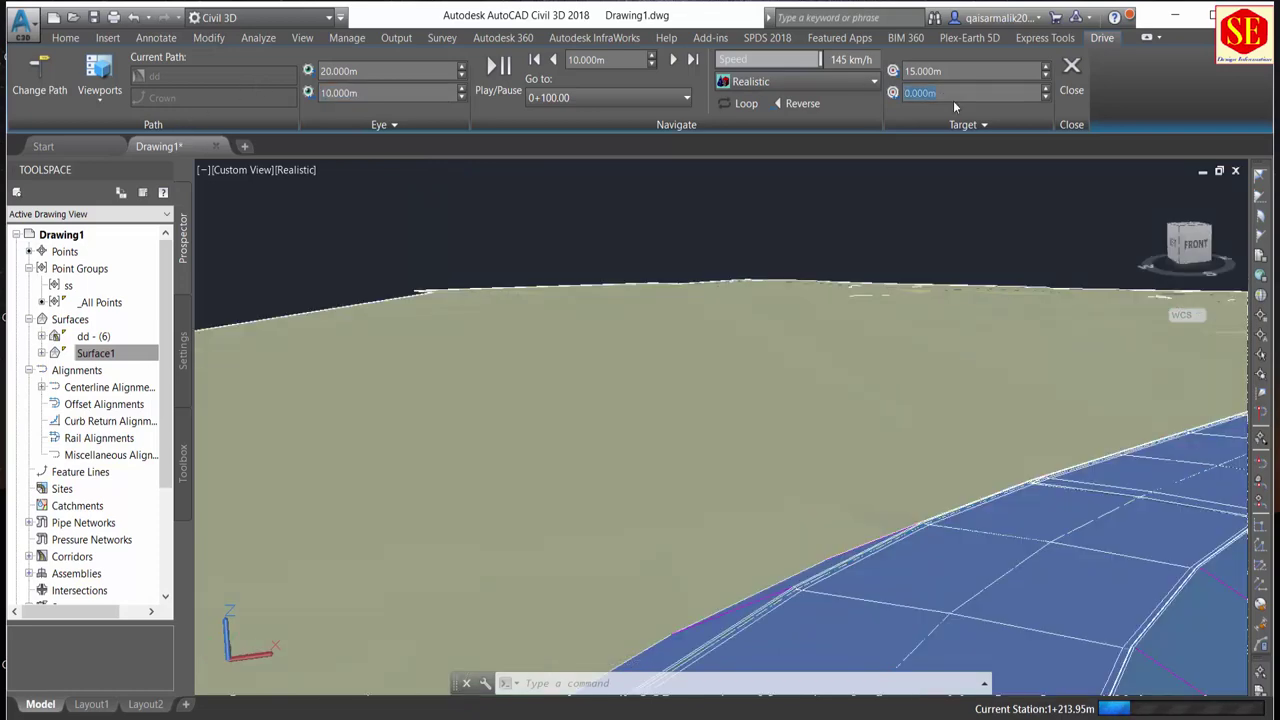
text(5)
key(Return)
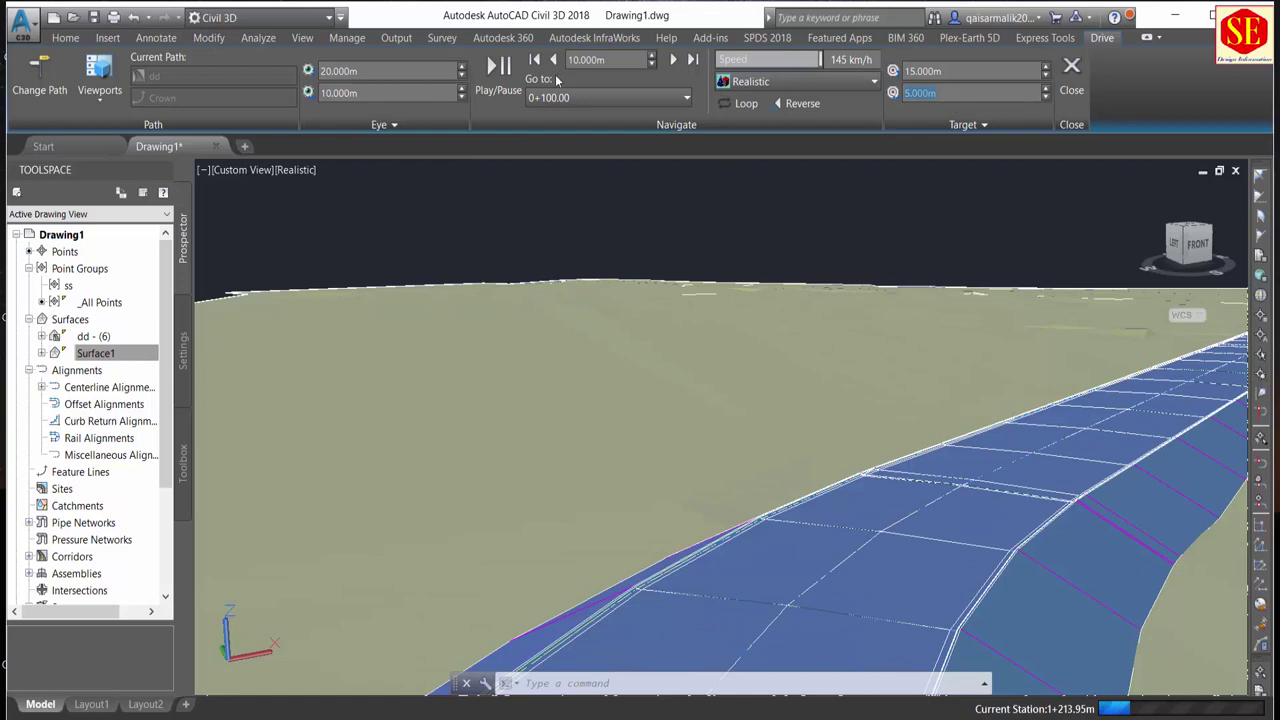
click(498, 88)
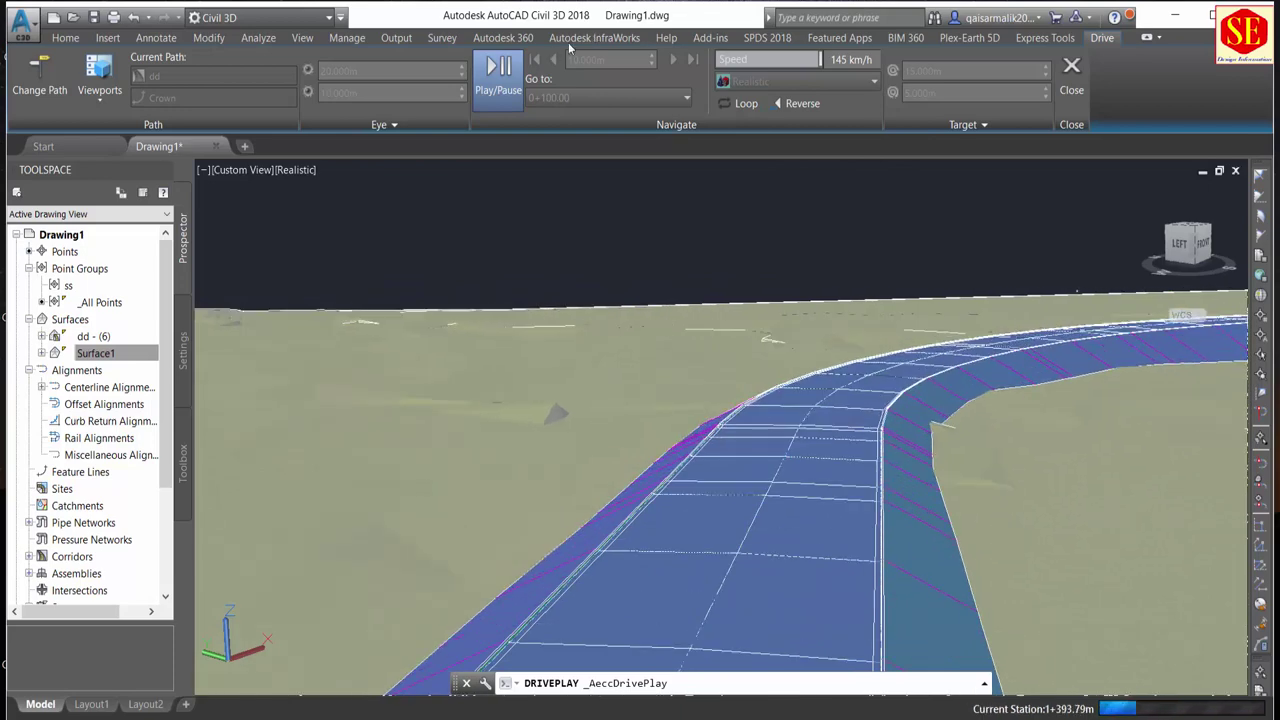
click(498, 68)
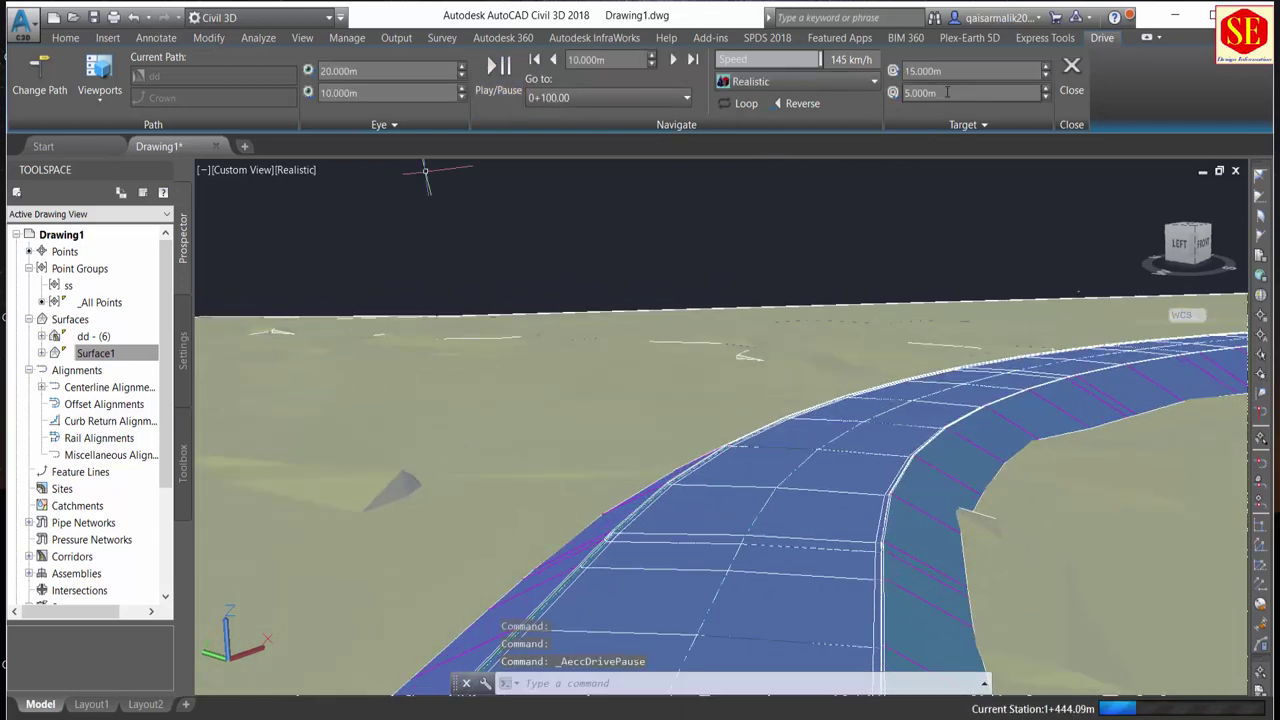
Reset the target values to 1.000 m and 0.000 m
double_click(946, 92)
text(0)
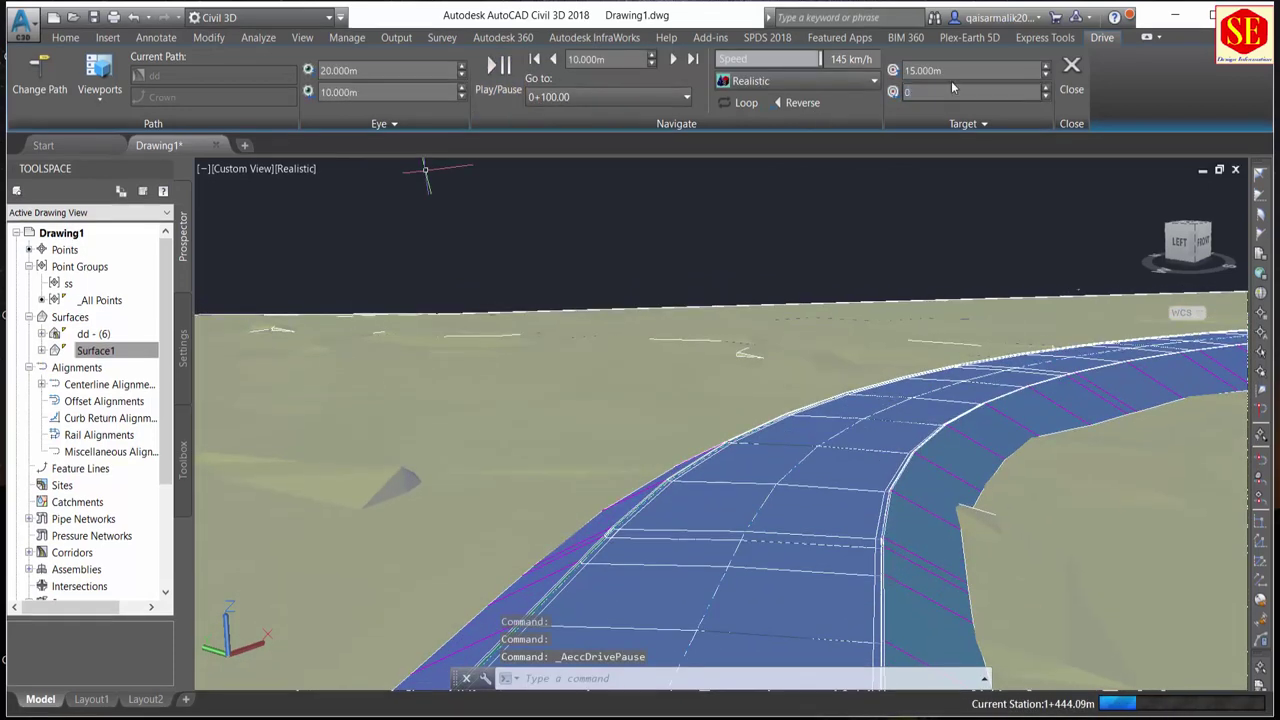
double_click(965, 70)
text(1)
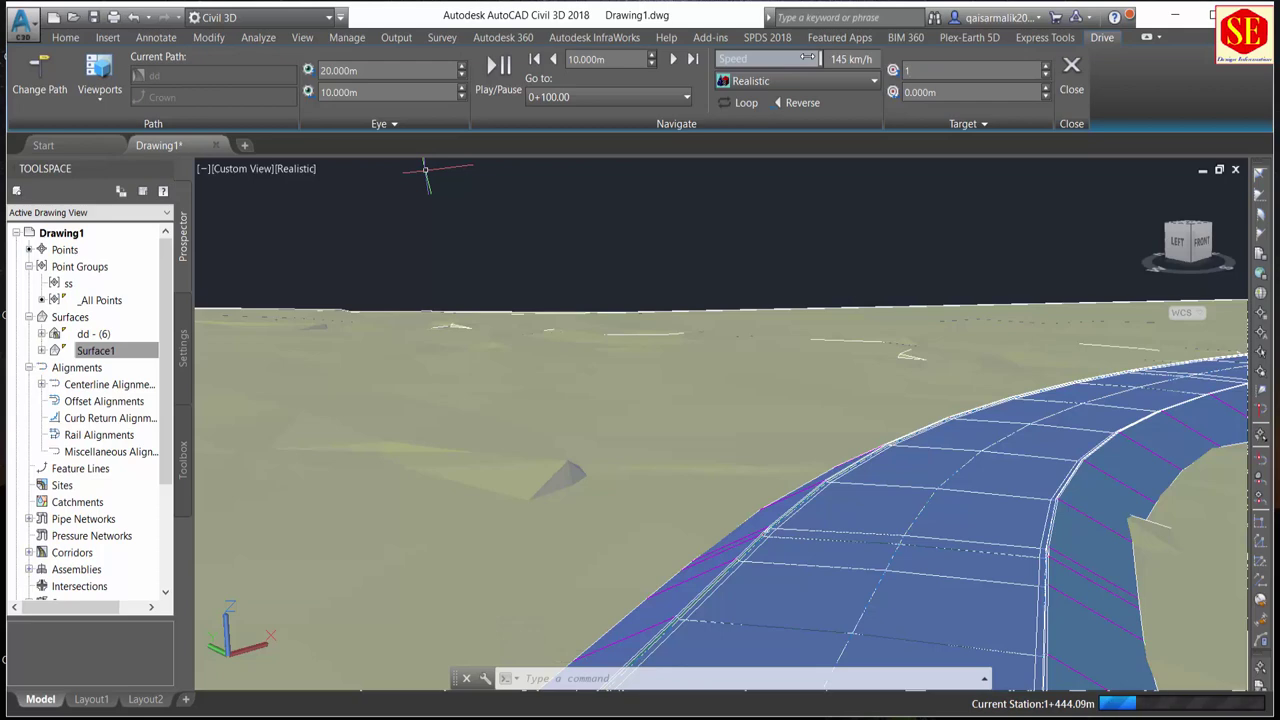
key(Return)
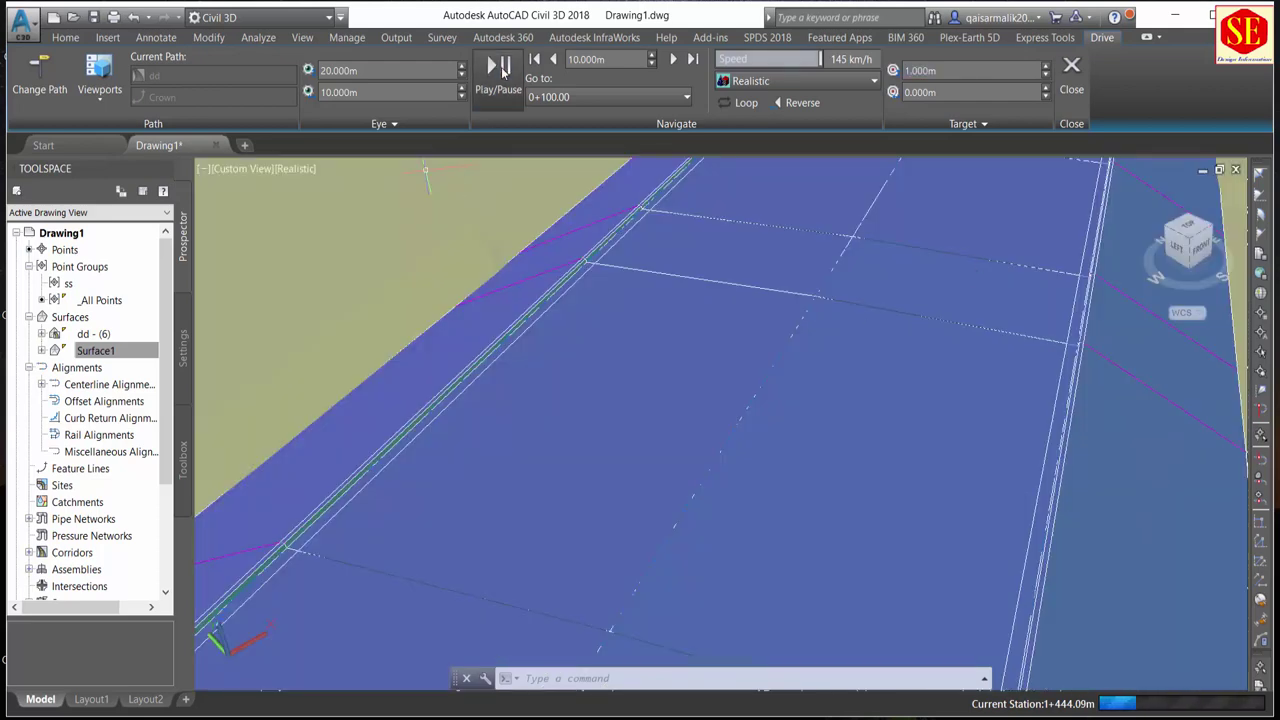
Replay the drive to station 2+013.72, then toggle Reverse on and off twice
click(500, 68)
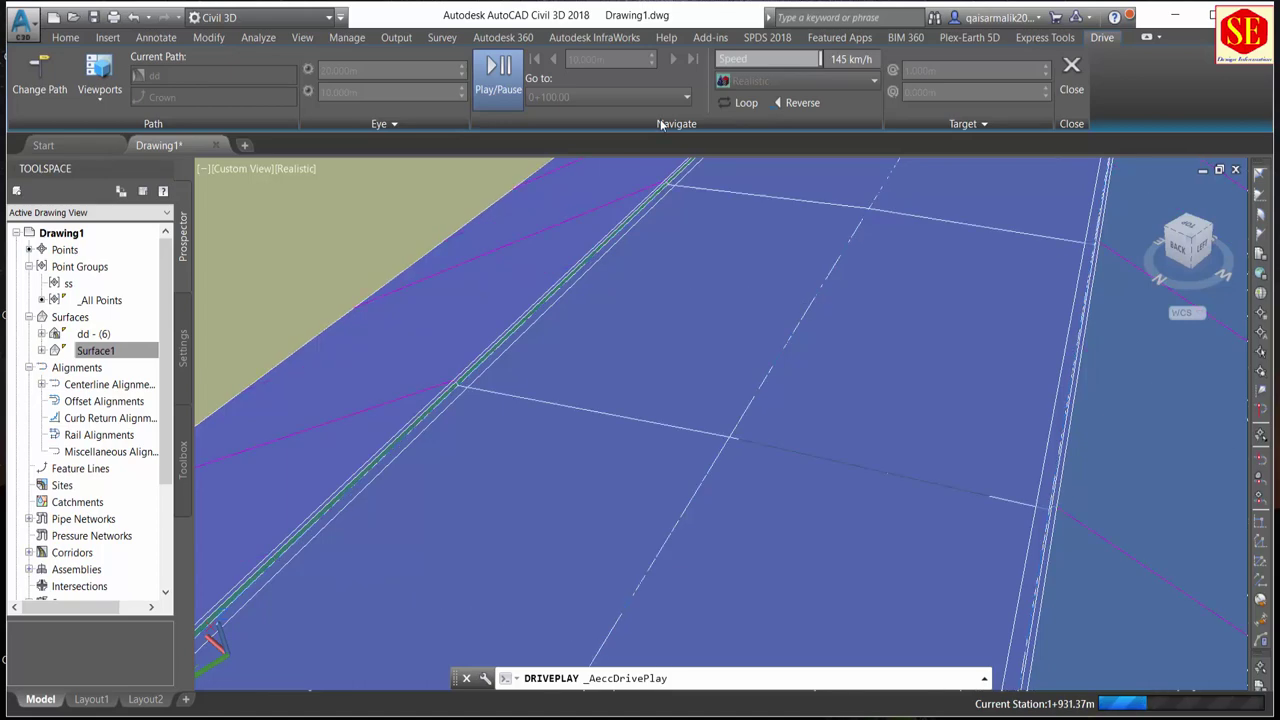
click(498, 84)
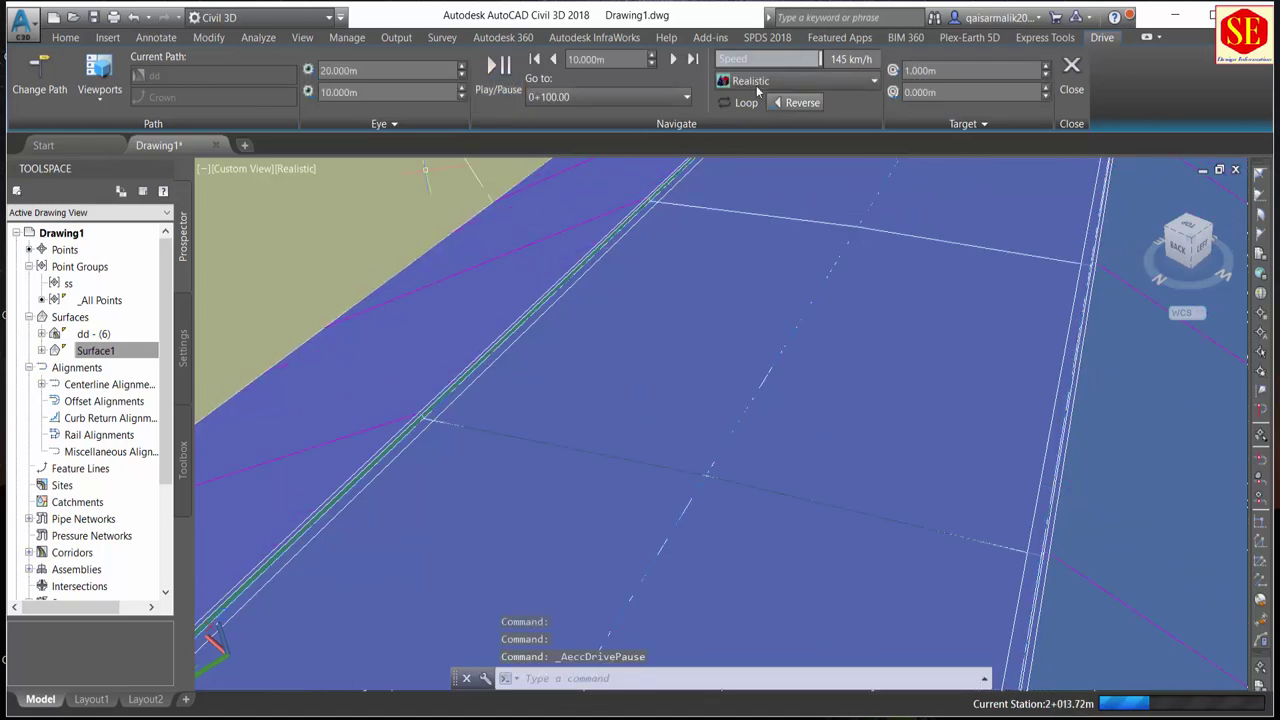
click(800, 103)
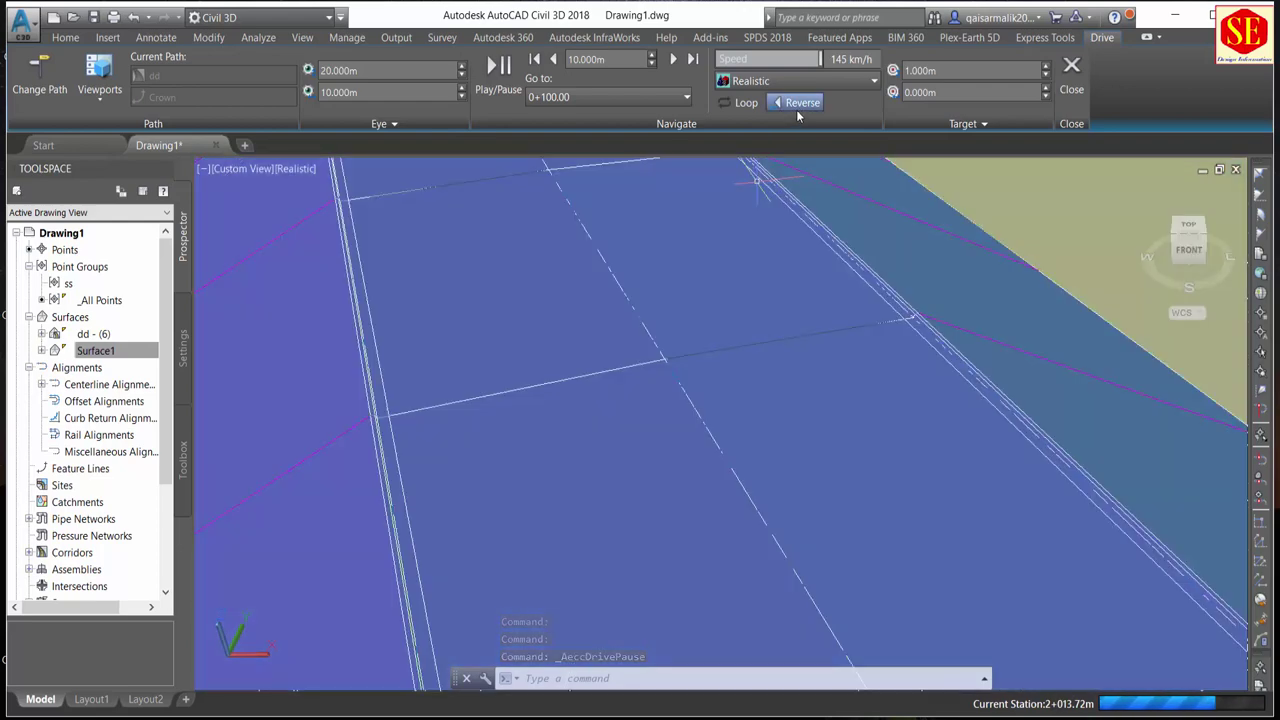
click(796, 106)
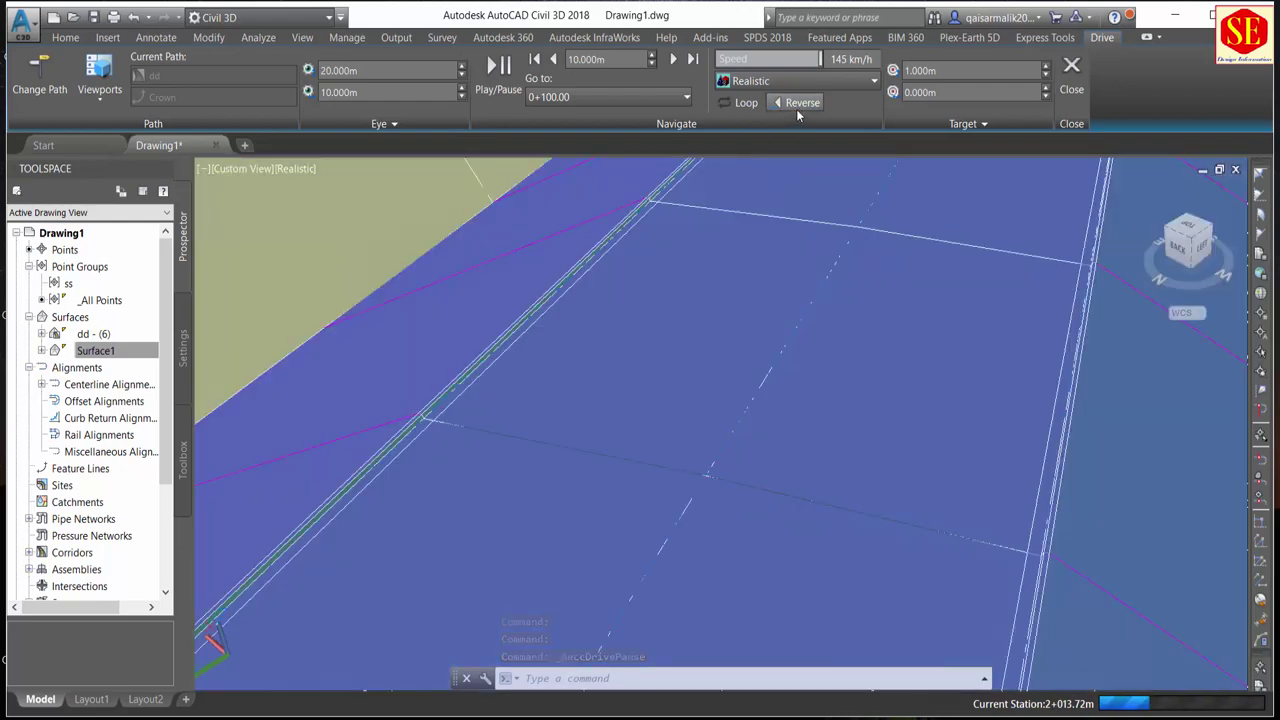
click(793, 107)
click(788, 111)
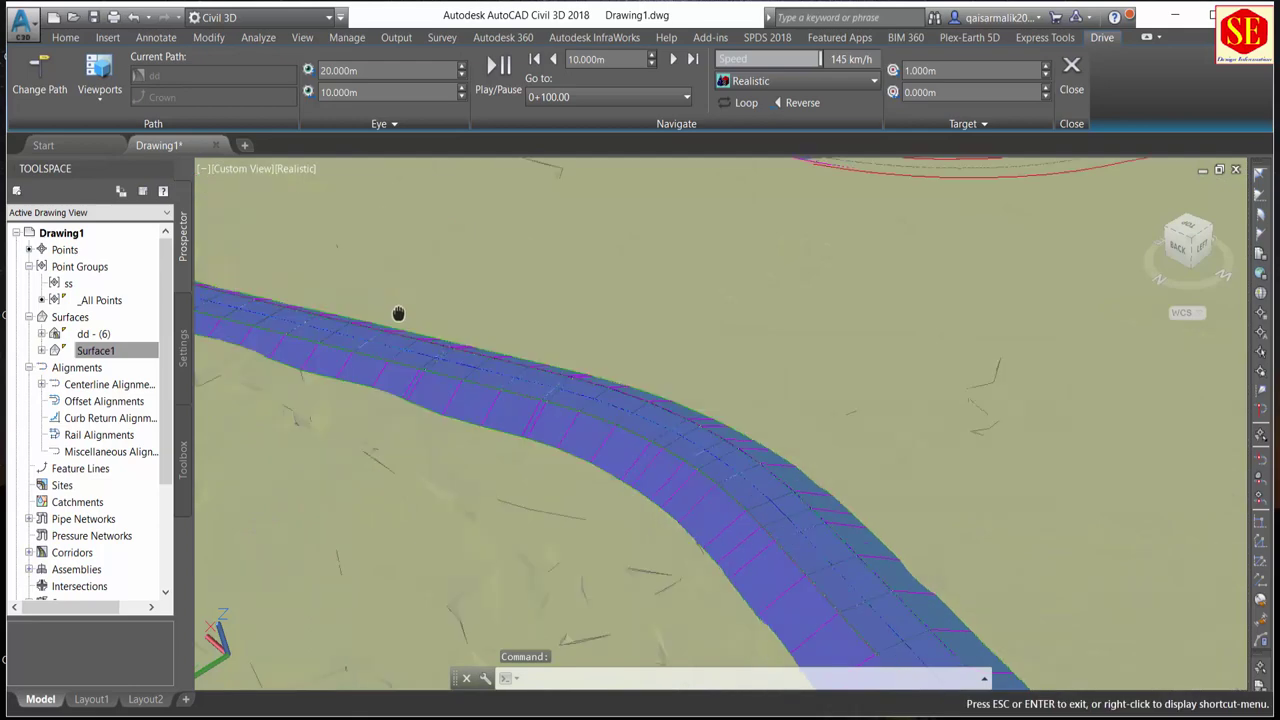
Pan and zoom out the realistic view to show the entire corridor loop
key(Escape)
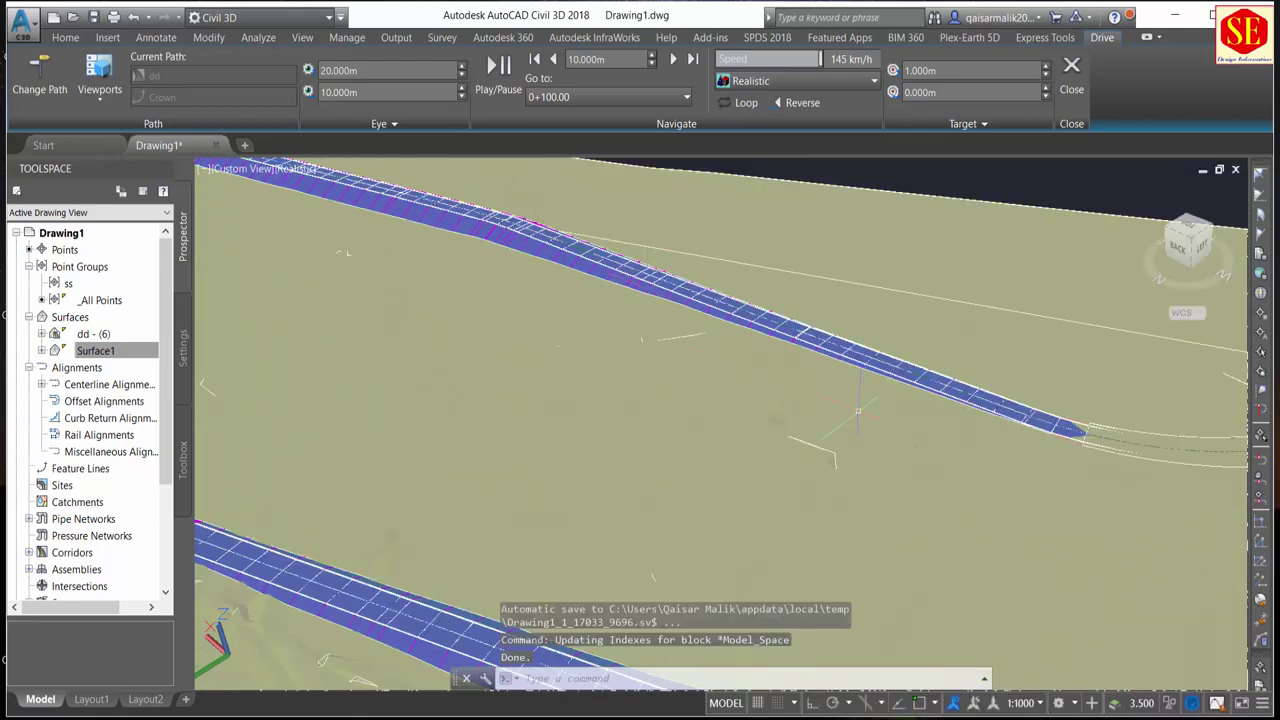
middle_drag(858, 410, 615, 402)
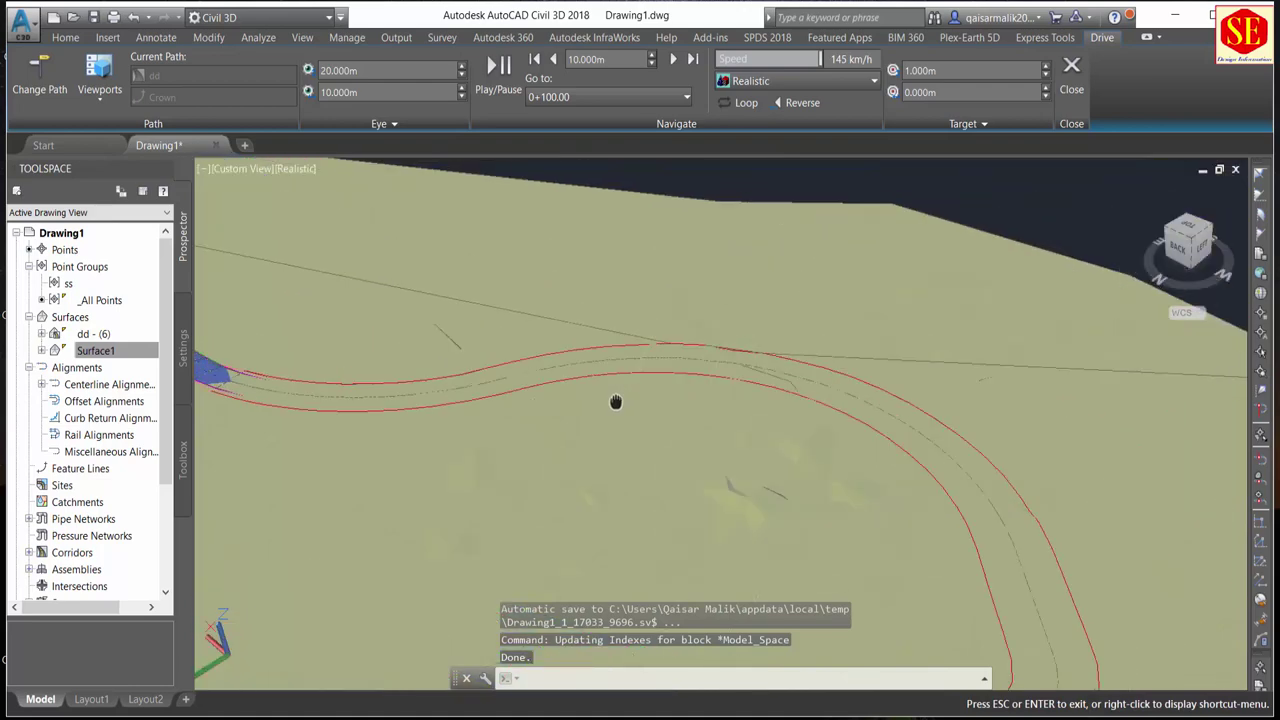
key(Escape)
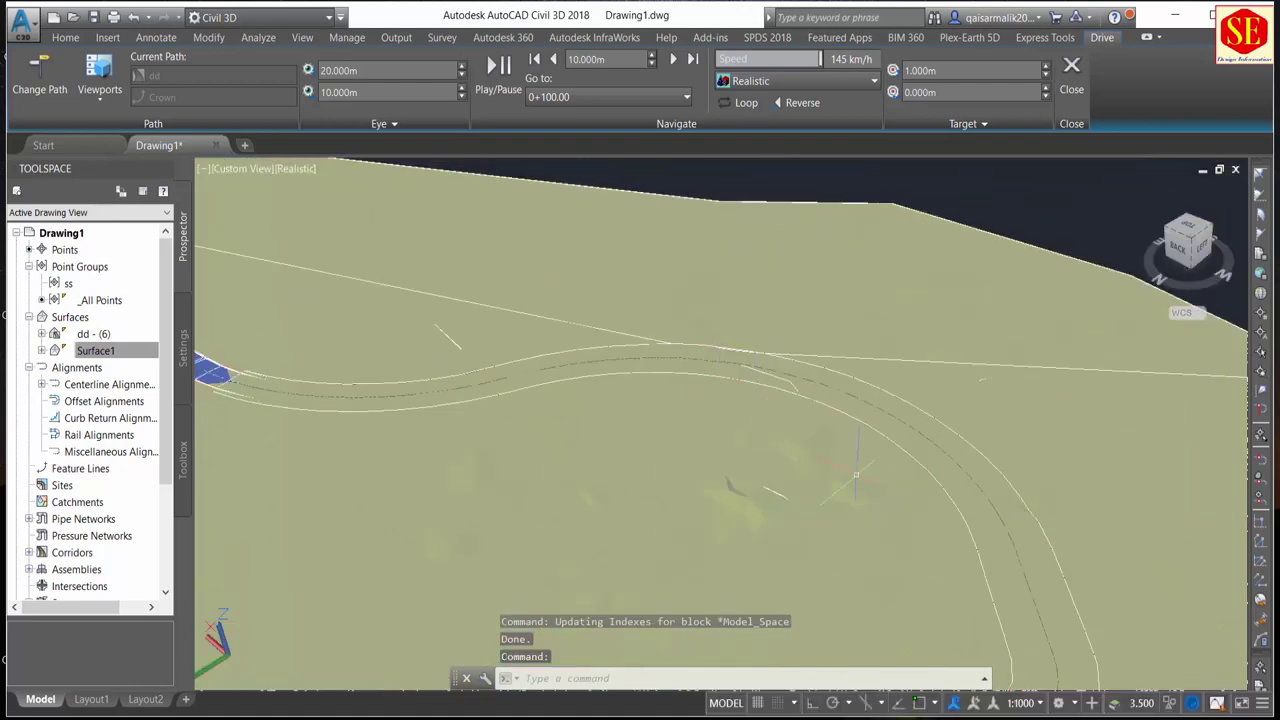
middle_drag(856, 475, 785, 338)
key(Escape)
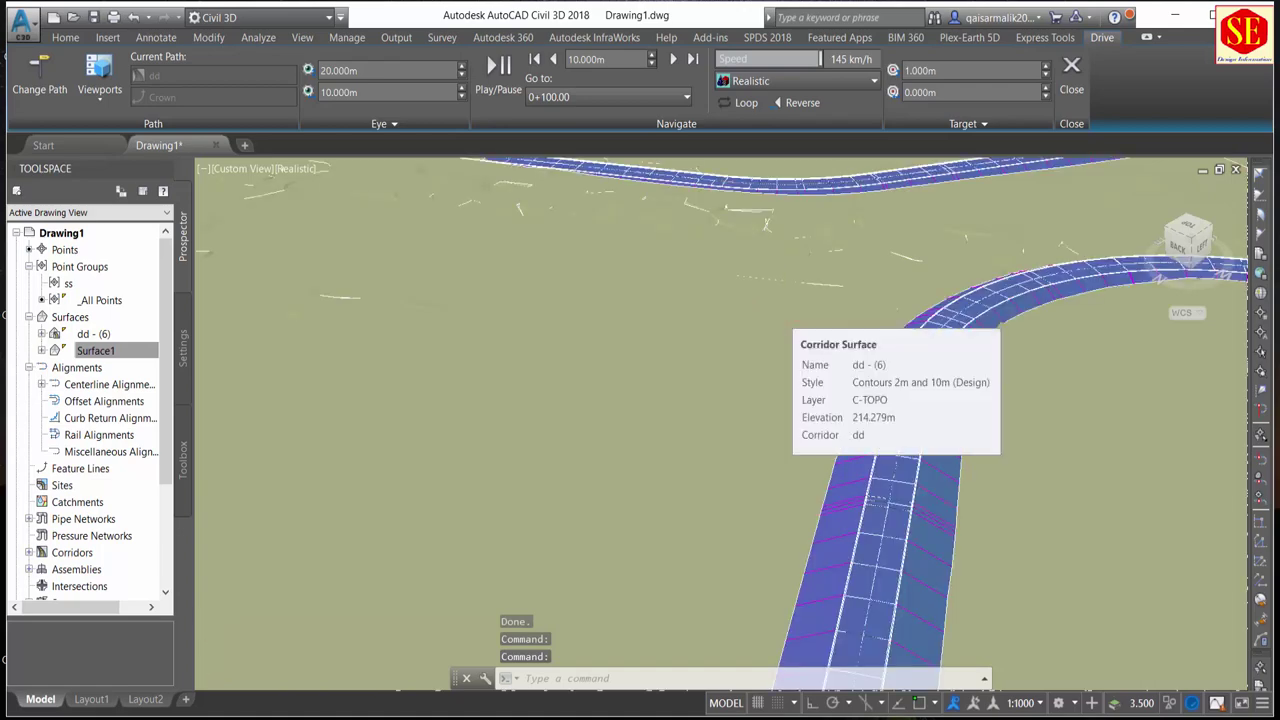
scroll(783, 320, down, 2)
scroll(783, 320, down, 2)
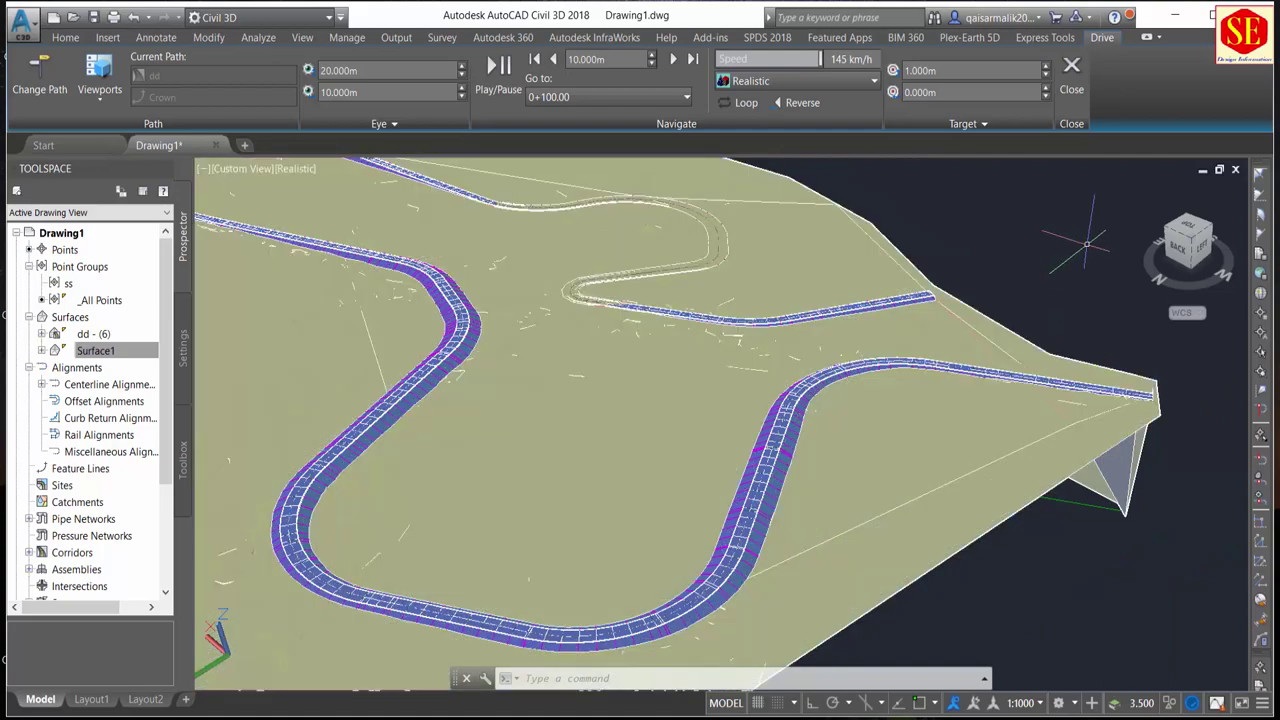
scroll(880, 640, down, 1)
scroll(880, 640, down, 1)
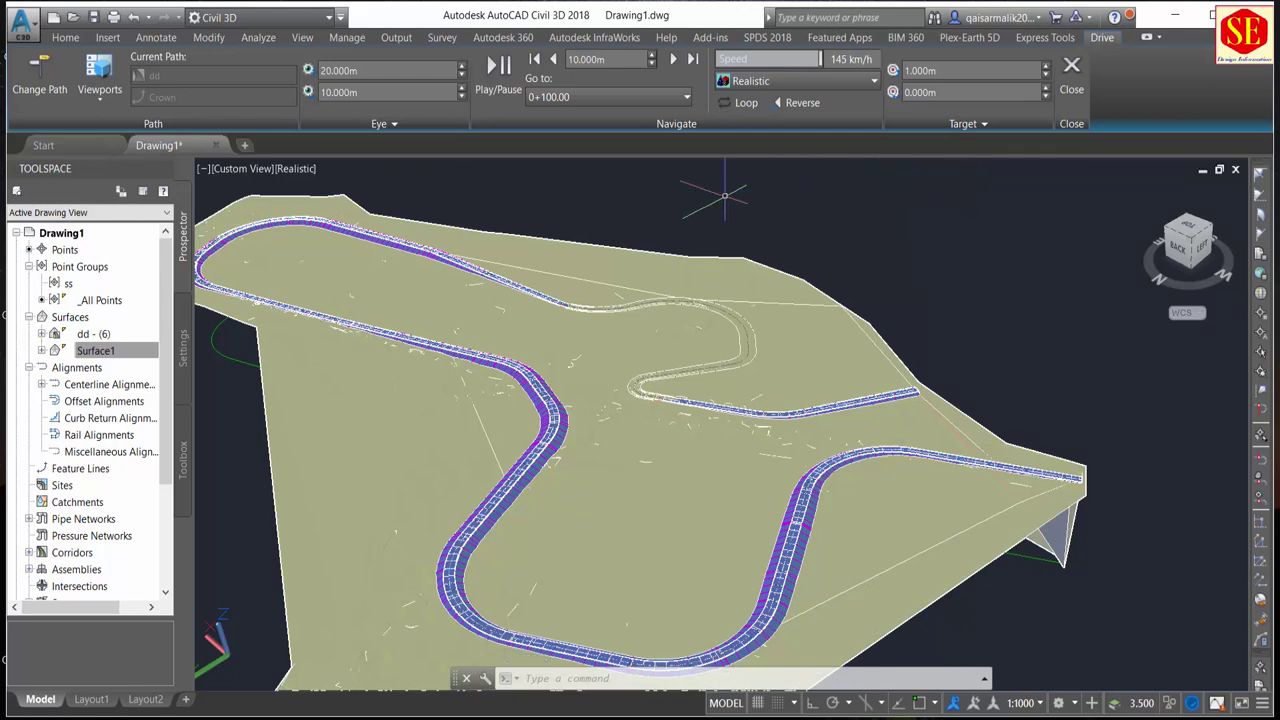
Close the drive and center the whole surface and corridor in 2D wireframe plan view
click(1068, 82)
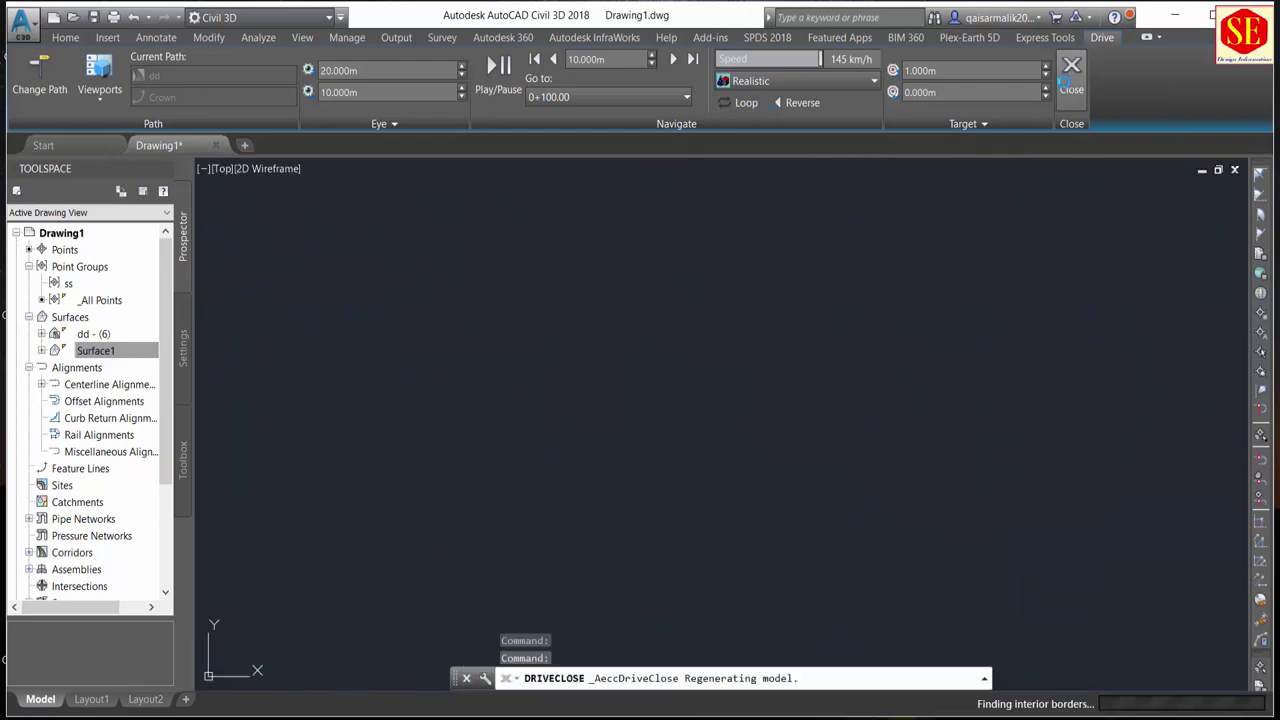
scroll(683, 340, down, 3)
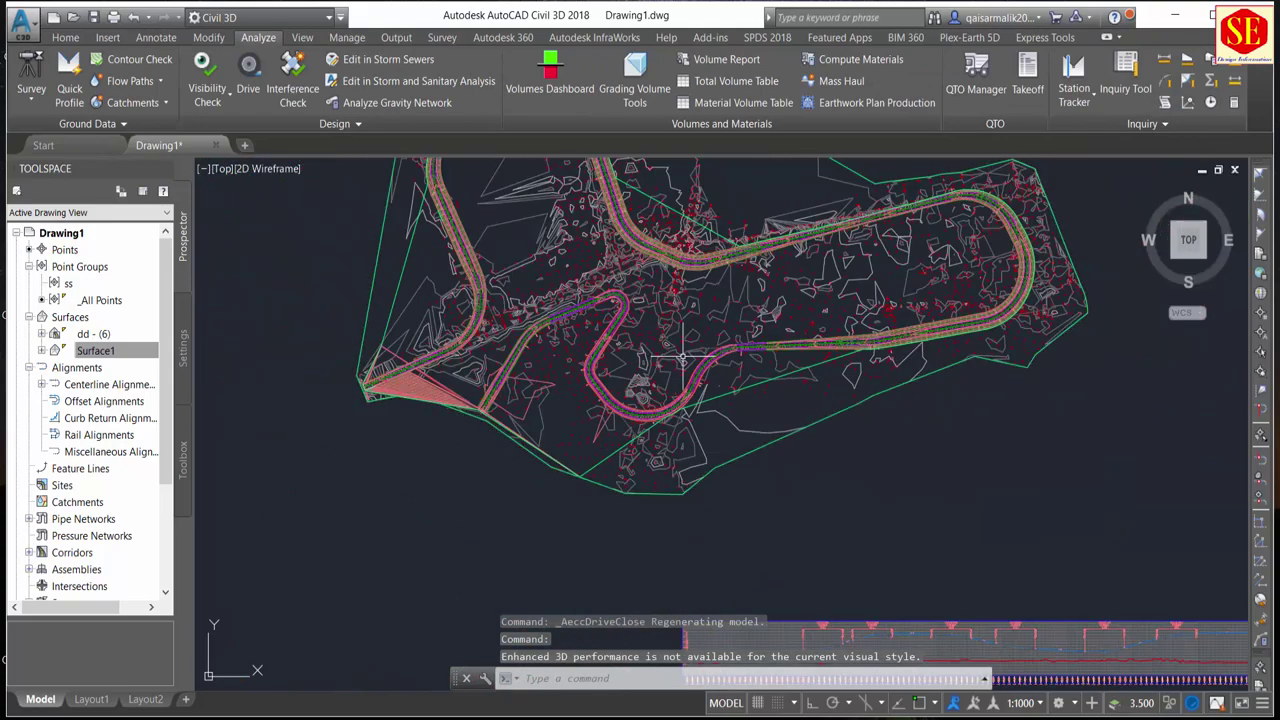
scroll(859, 259, down, 5)
middle_drag(859, 259, 709, 347)
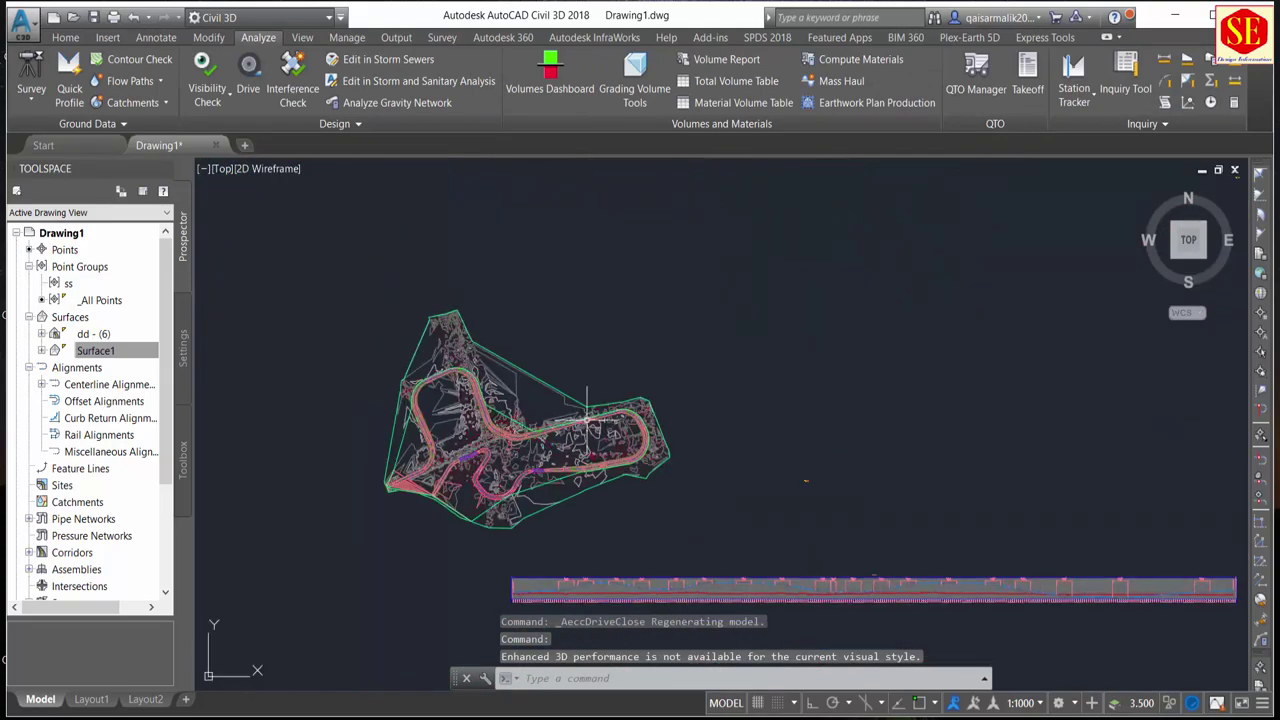